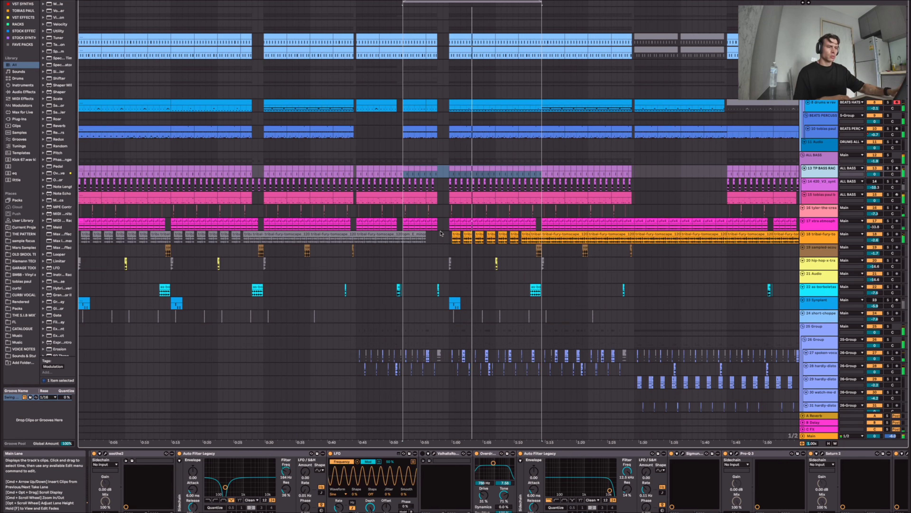
Look over the whole arrangement and the looped section around 1:00 to see how the drum, bass and vocal clips are laid out.
scroll(440, 234, "up", 8)
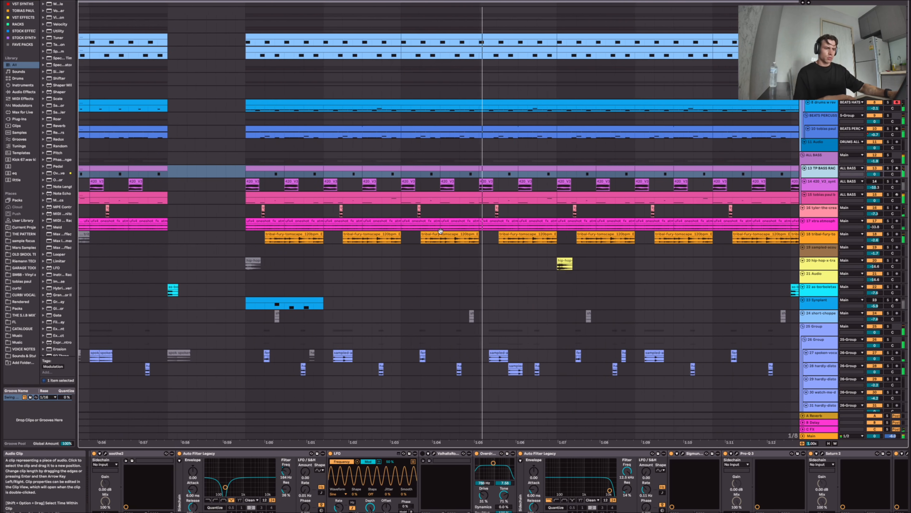
scroll(441, 231, "right", 3)
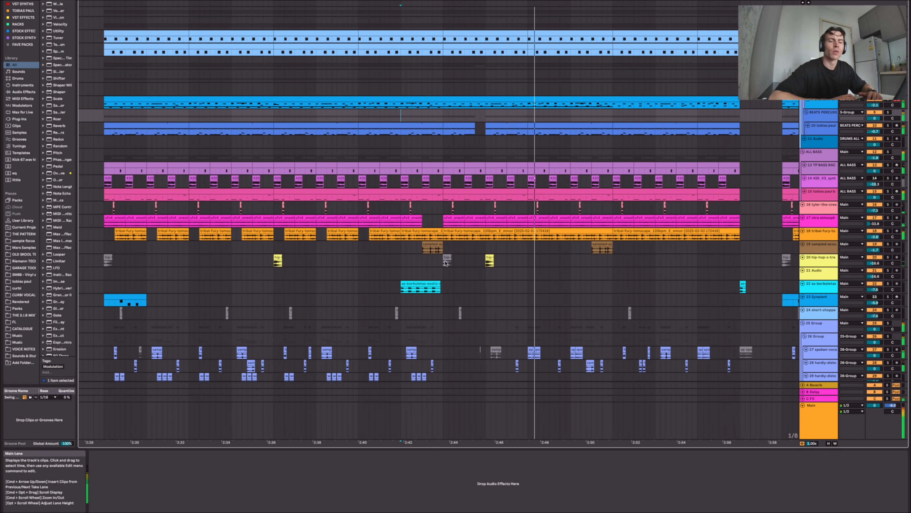
scroll(424, 248, "right", 5)
scroll(425, 249, "down", 3)
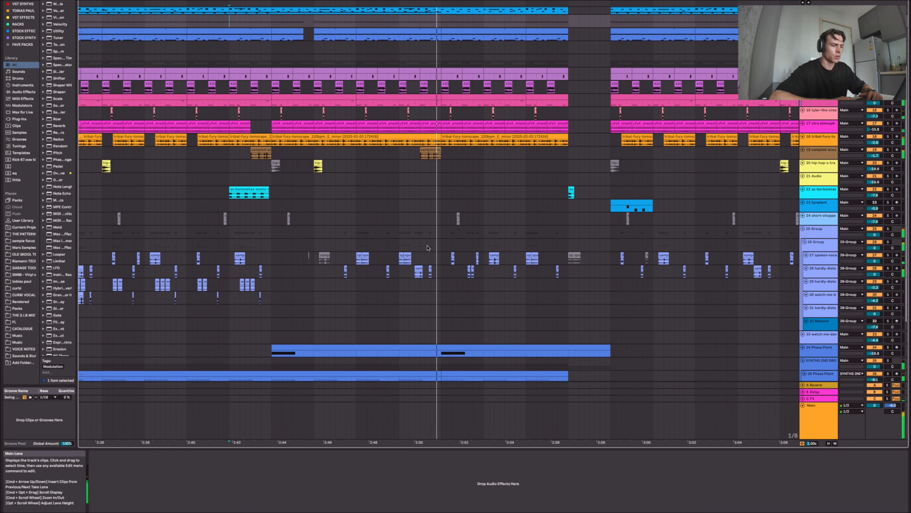
scroll(494, 225, "up", 2)
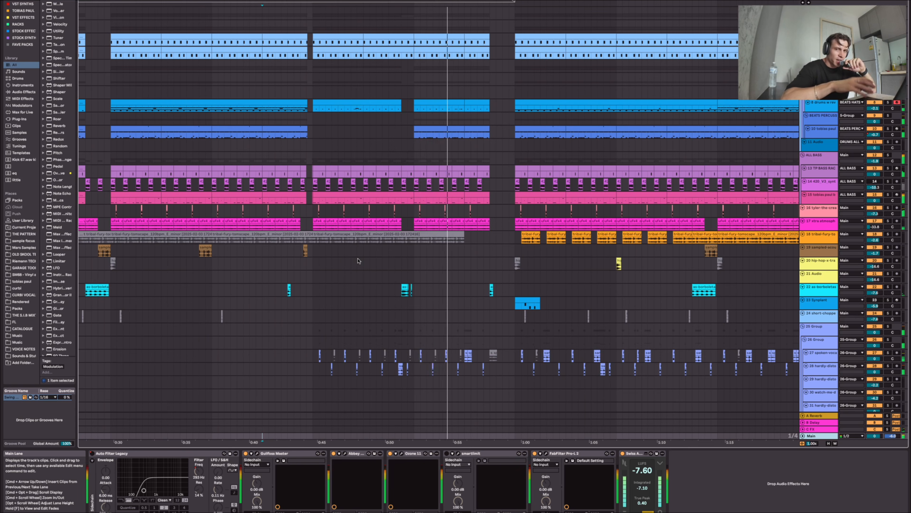
scroll(357, 261, "right", 5)
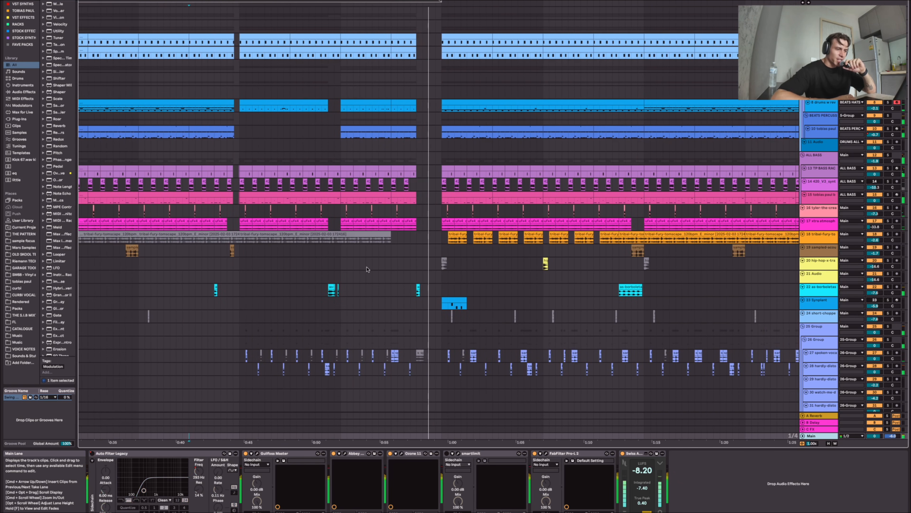
scroll(367, 269, "up", 10)
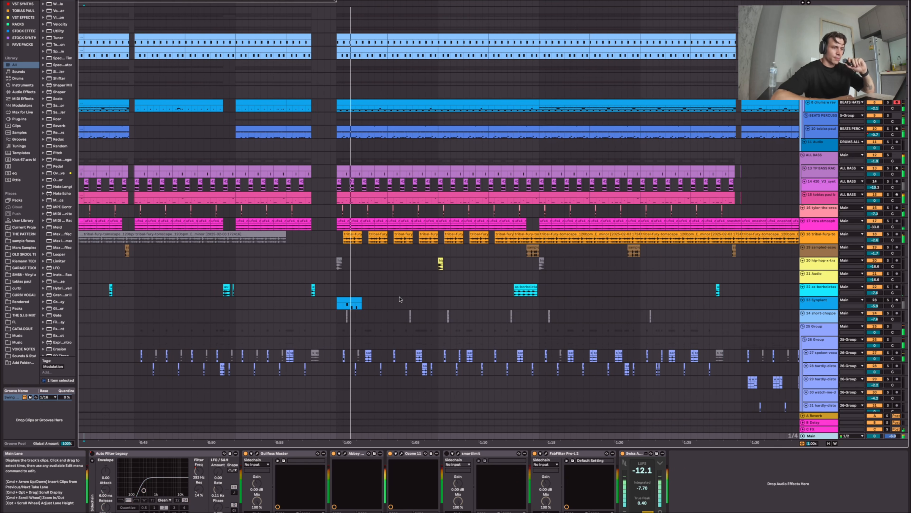
scroll(298, 287, "down", 15)
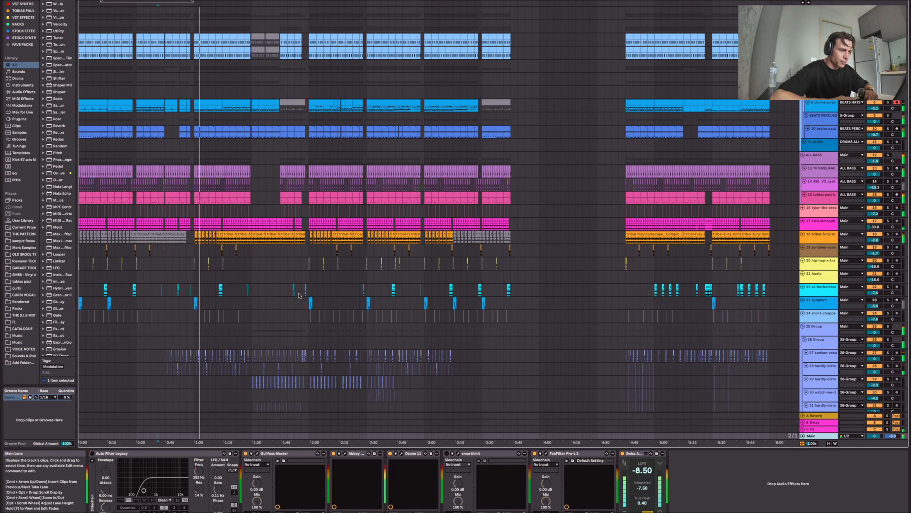
scroll(259, 287, "up", 10)
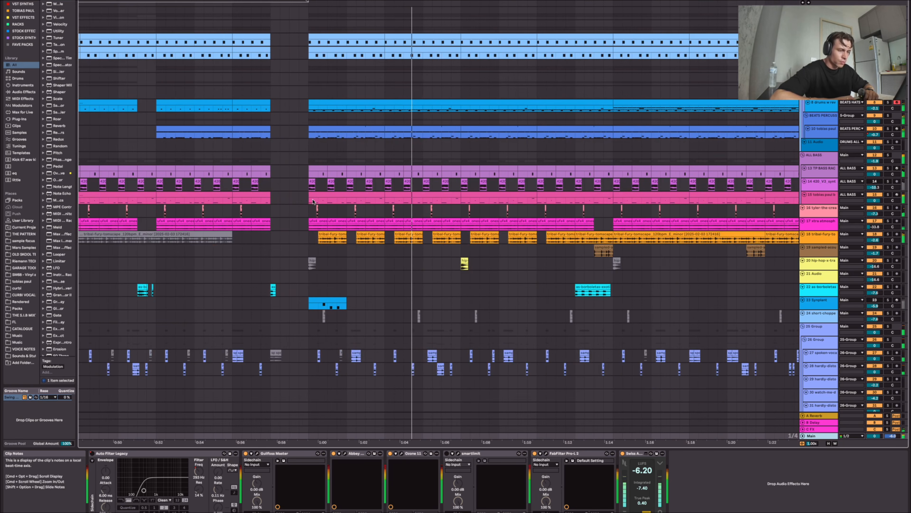
scroll(352, 154, "right", 5)
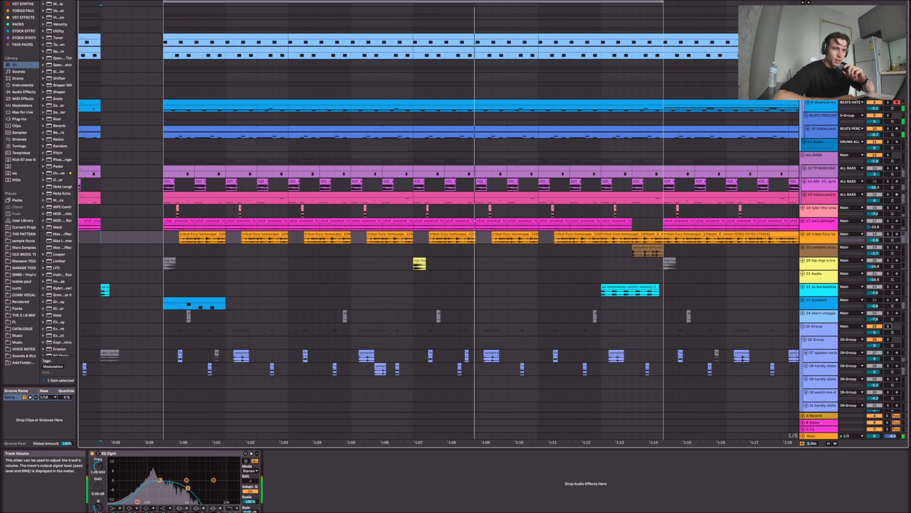
Audition the soloed percussion group and its track 10 from the loop start, with track 8 deactivated.
left_click(290, 113)
key("space")
key("space")
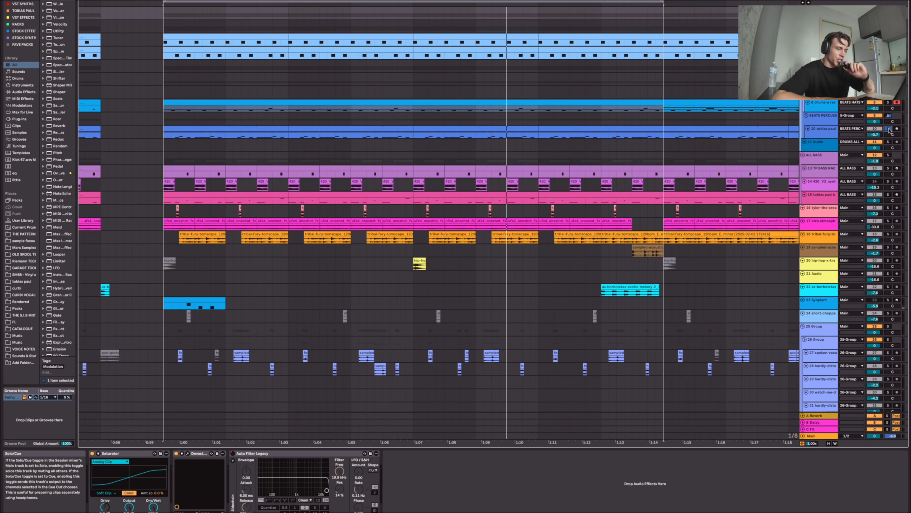
key("space")
left_click(874, 103)
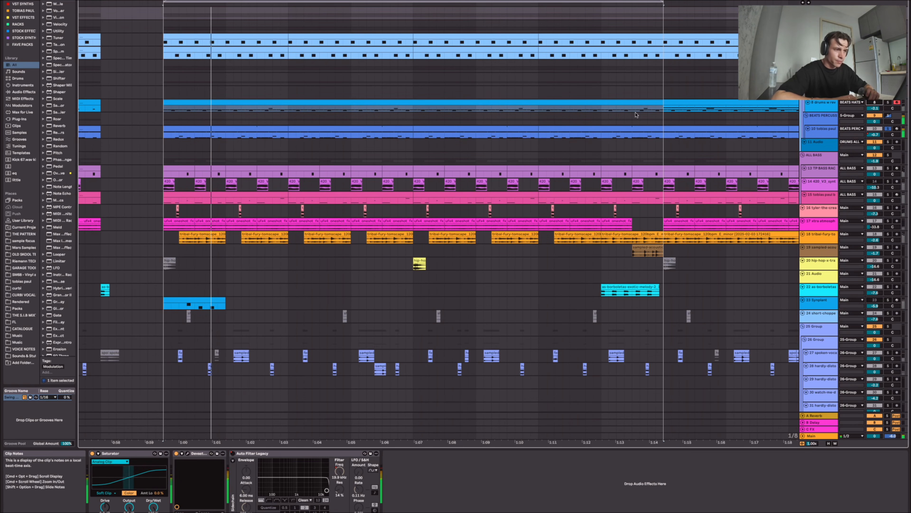
left_click(239, 133)
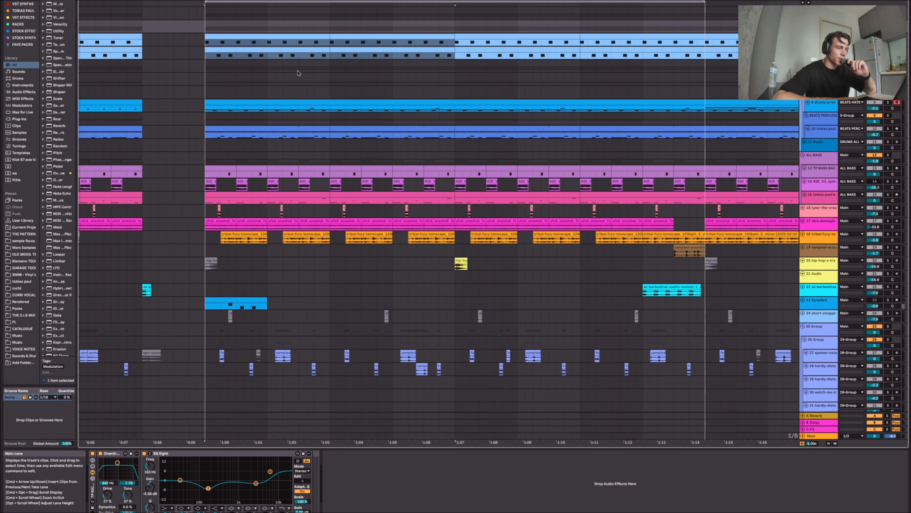
Play the selected kick and clap passage, then solo the full drums group.
key("space")
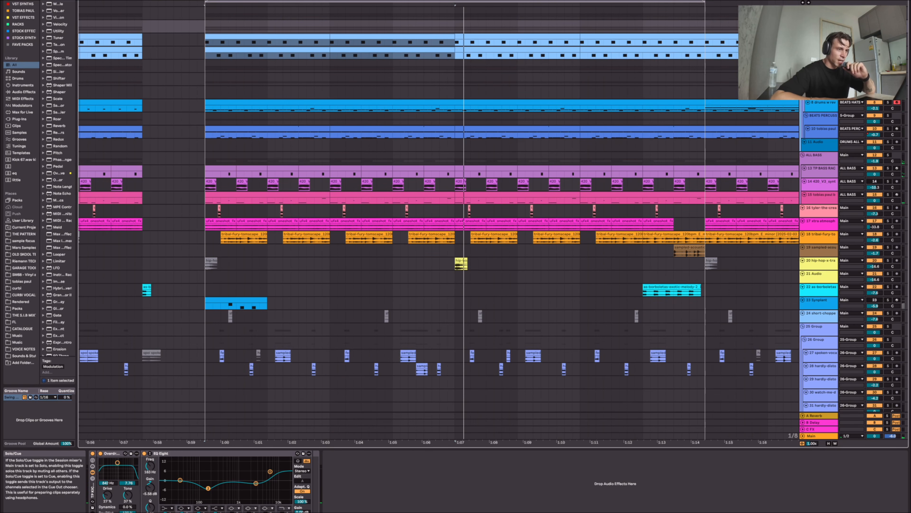
key("space")
left_click(888, 11)
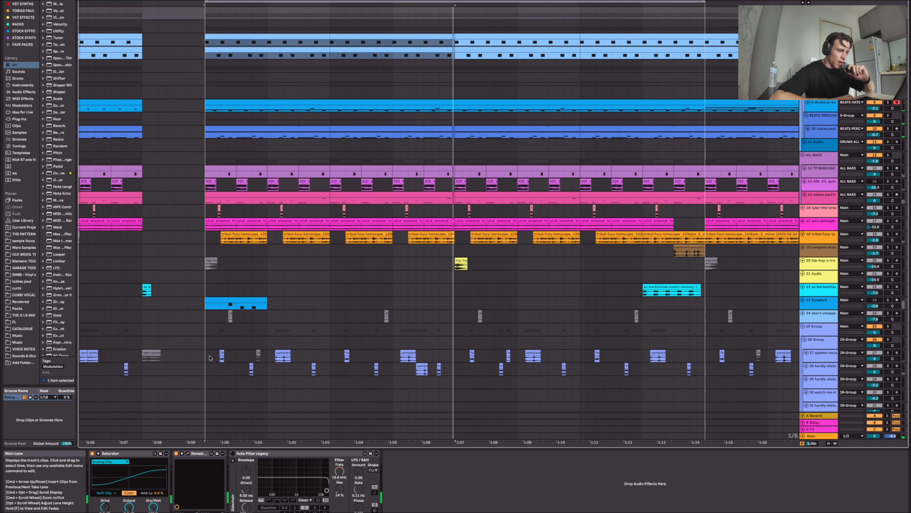
Solo spoken vocal track 27 at the start of the looped section.
left_click(211, 358)
key("space")
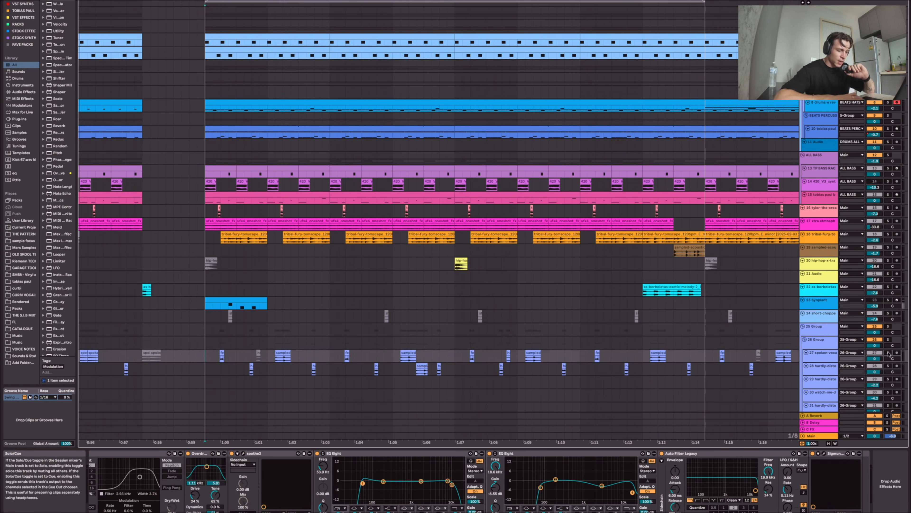
left_click(888, 353)
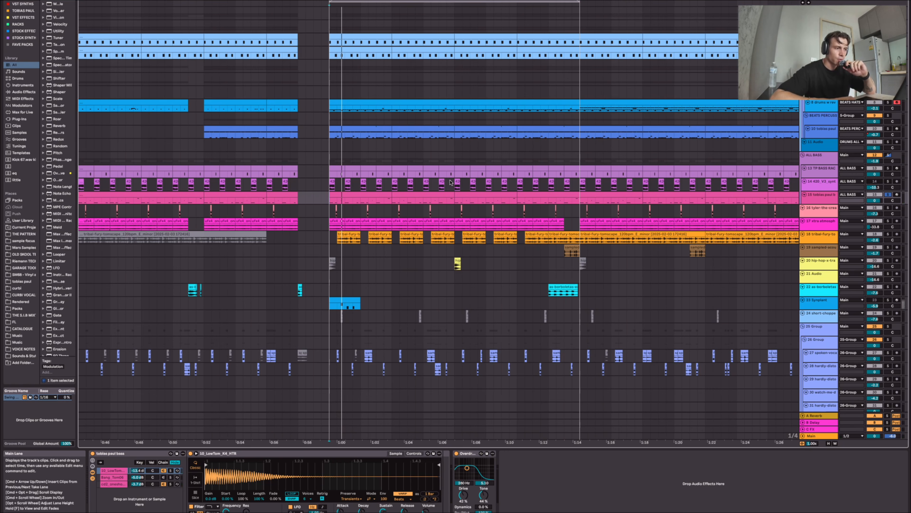
Audition bass track 15 alone, then together with the TP BASS RACK track.
key("space")
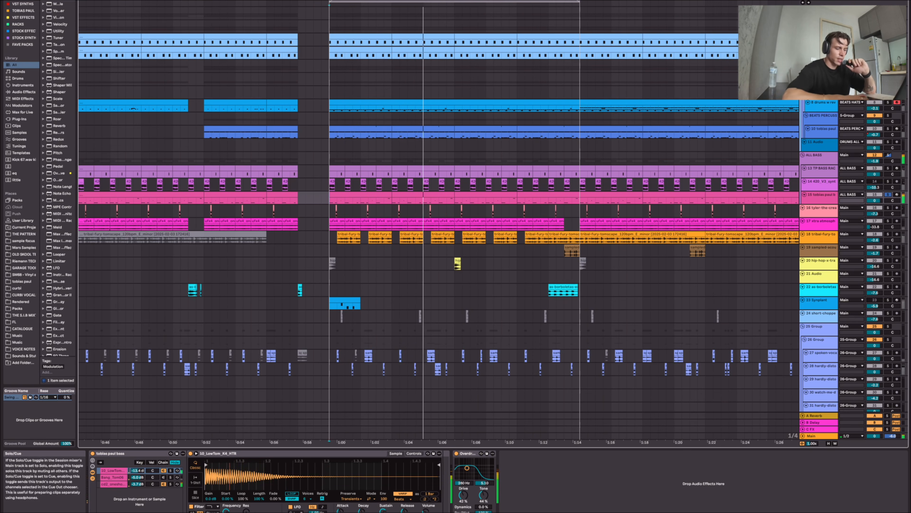
left_click(888, 37, "super")
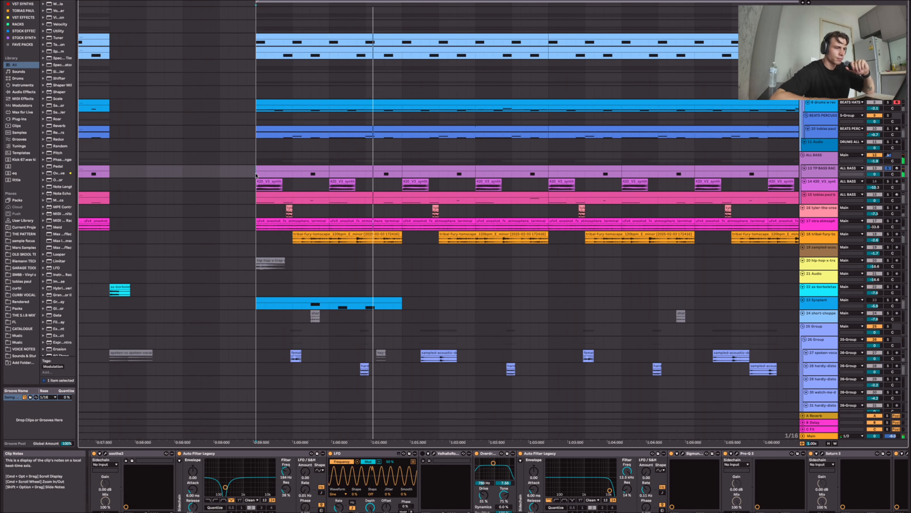
scroll(316, 214, "down", 8)
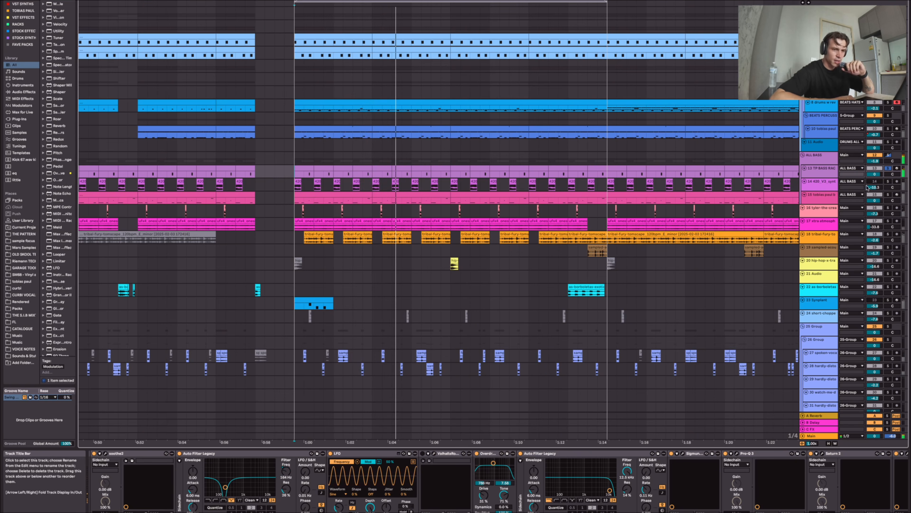
left_click(888, 195)
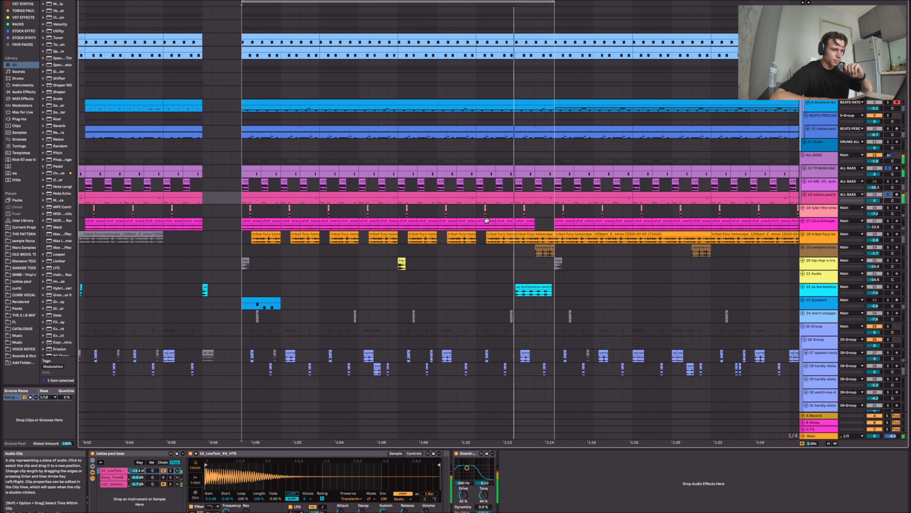
Audition the complete ALL BASS group from the start of the looped section.
left_click(358, 153)
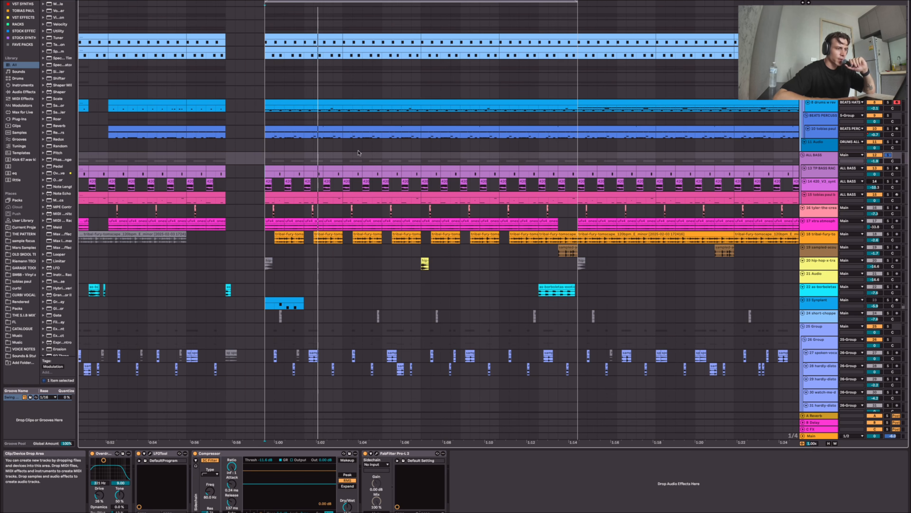
scroll(359, 155, "right", 1)
scroll(358, 157, "left", 2)
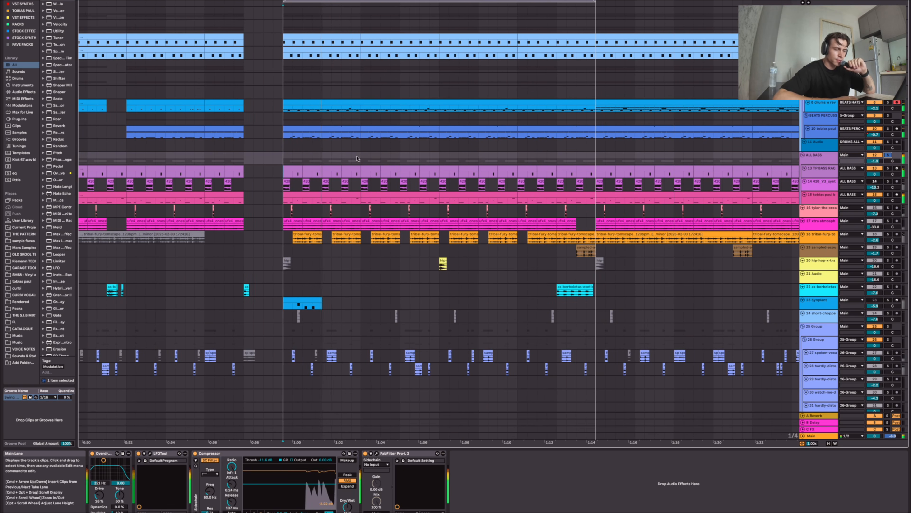
scroll(358, 158, "up", 5)
scroll(357, 158, "down", 3)
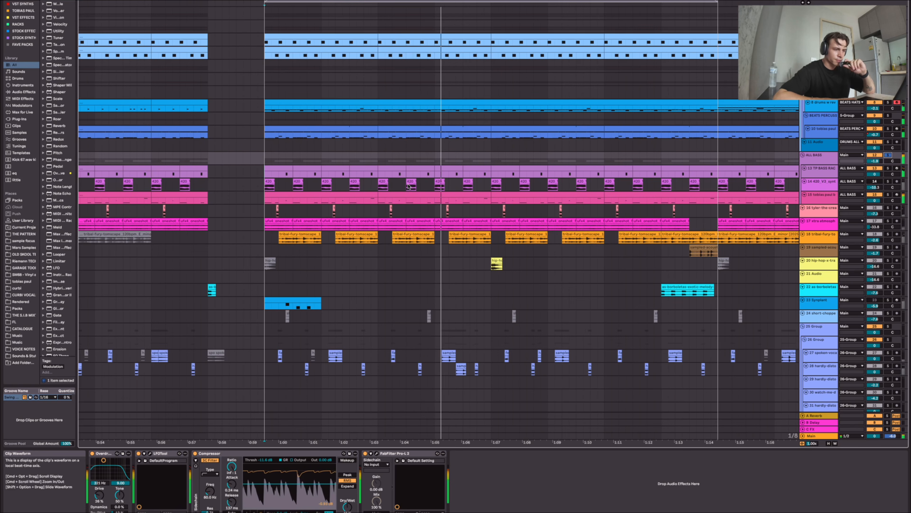
Examine the 25 Group and spoken vocal track 27 across the looped section.
left_click(481, 332)
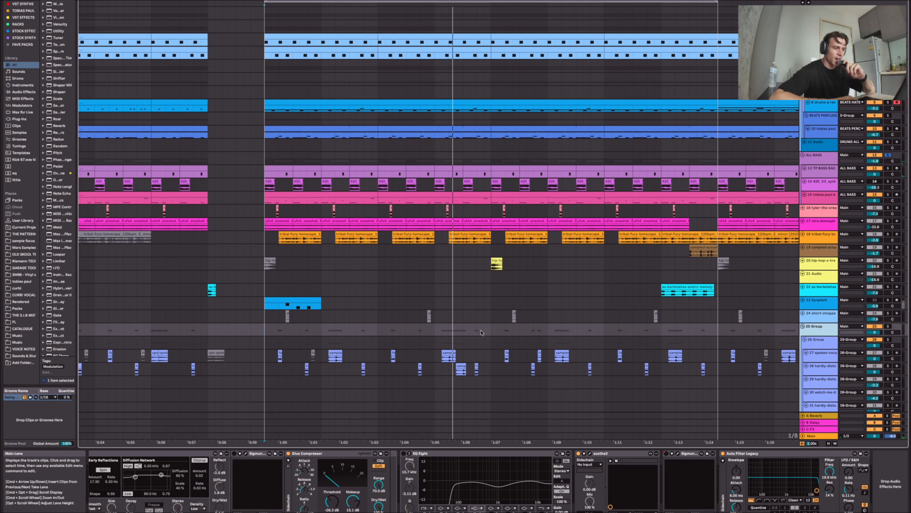
scroll(282, 321, "up", 2)
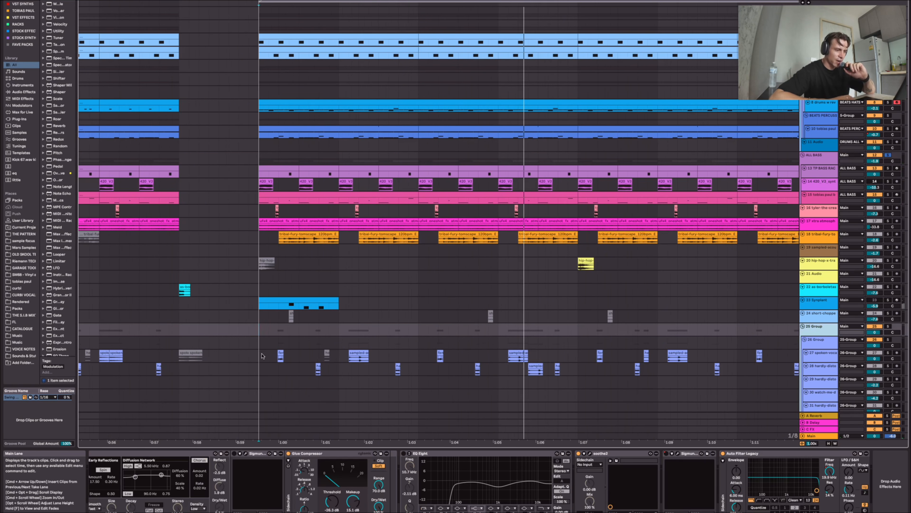
left_click(262, 354)
scroll(261, 354, "down", 5)
scroll(274, 356, "up", 10)
scroll(275, 356, "down", 4)
scroll(275, 357, "down", 4)
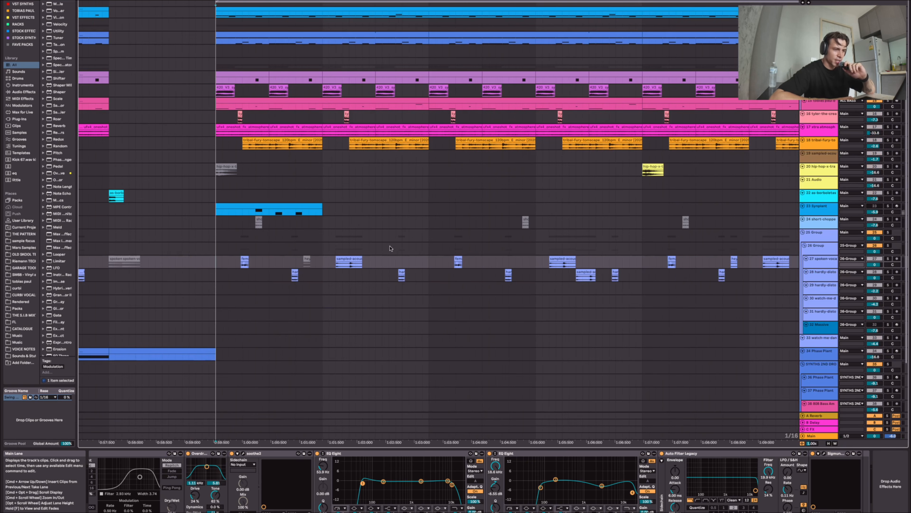
scroll(369, 259, "up", 5)
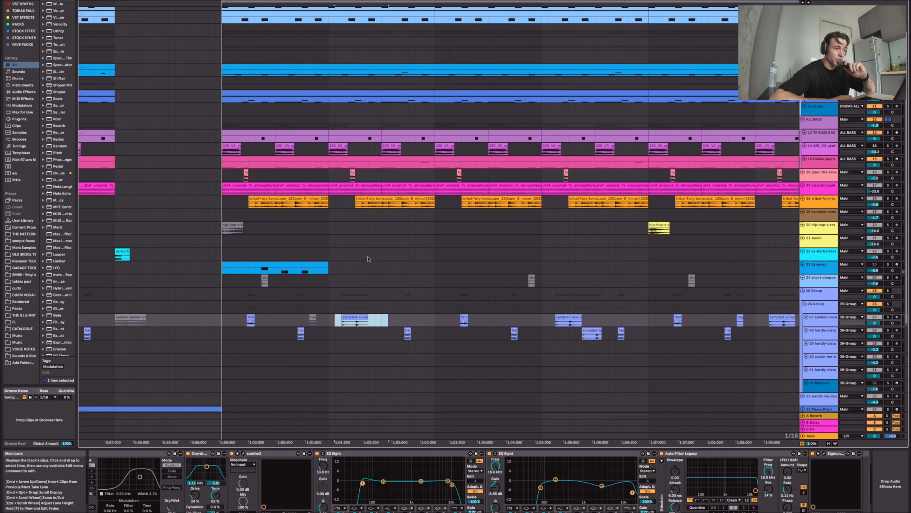
Audition the soloed 25 Group vocals in the looped section.
left_click(267, 329)
scroll(268, 337, "up", 2)
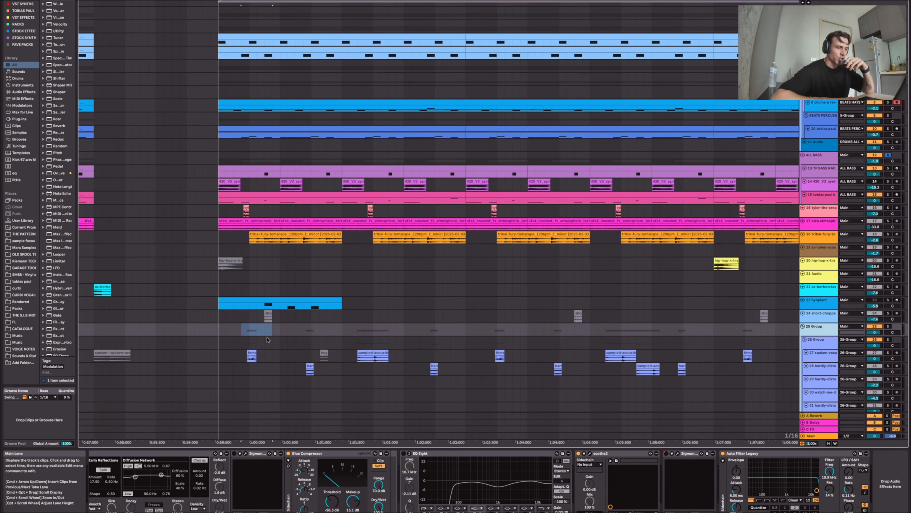
key("space")
scroll(258, 337, "down", 3)
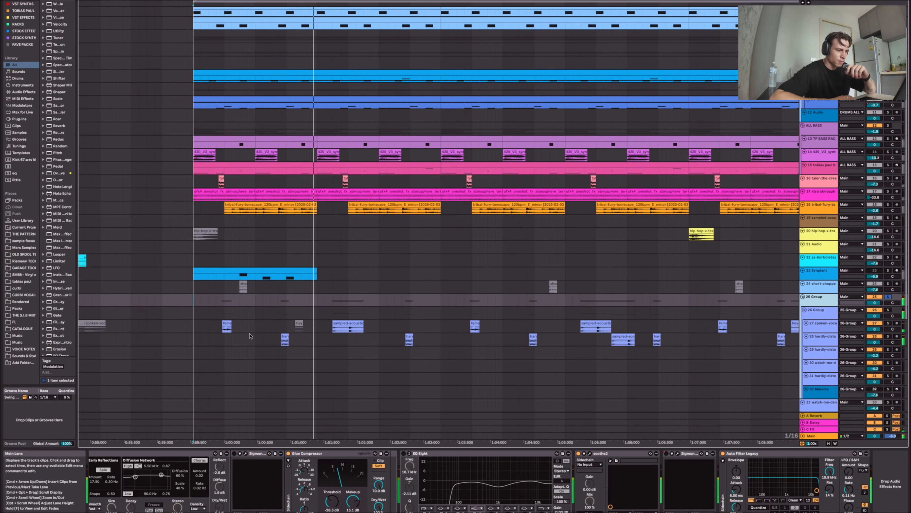
scroll(250, 336, "up", 2)
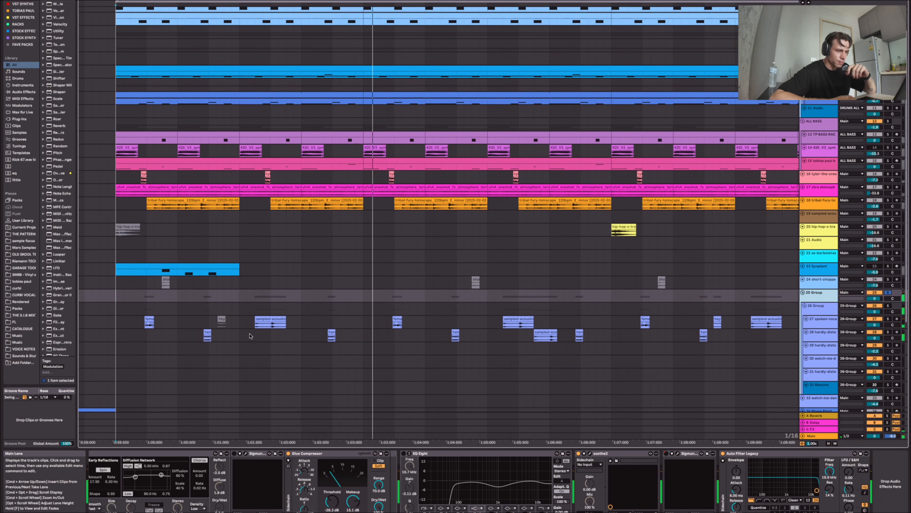
scroll(250, 336, "down", 1)
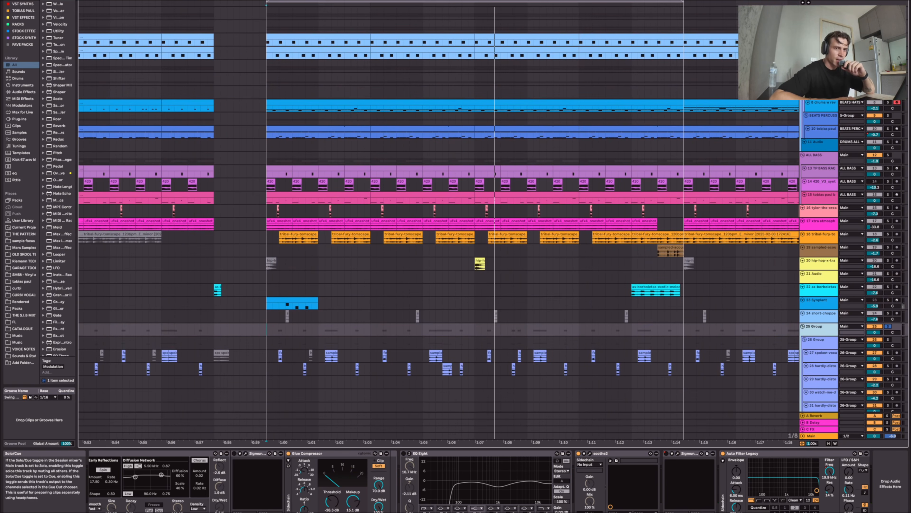
Clear the solos and play the looped section with the full mix.
left_click(889, 11)
left_click(888, 10)
key("space")
scroll(388, 353, "down", 1)
scroll(388, 353, "right", 1)
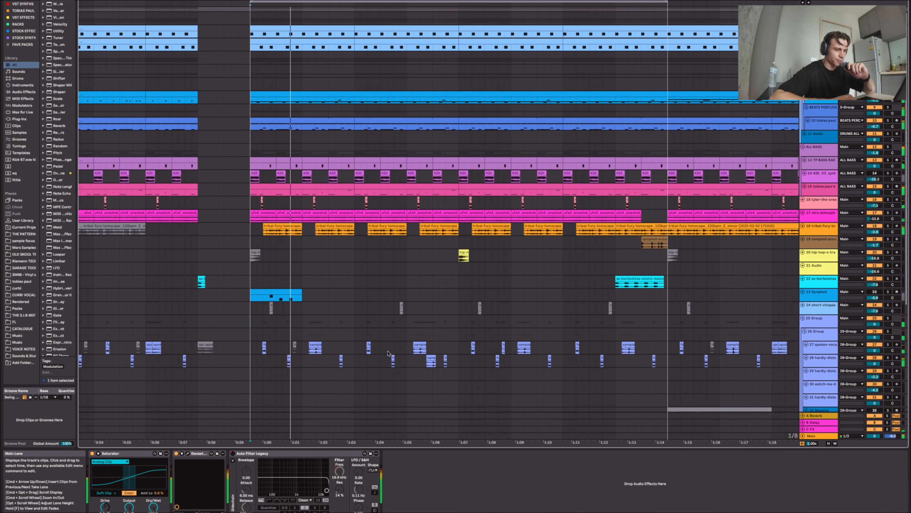
Examine the vocal and synth tracks below the bass group during playback of the looped section.
scroll(354, 349, "down", 1)
scroll(353, 349, "right", 1)
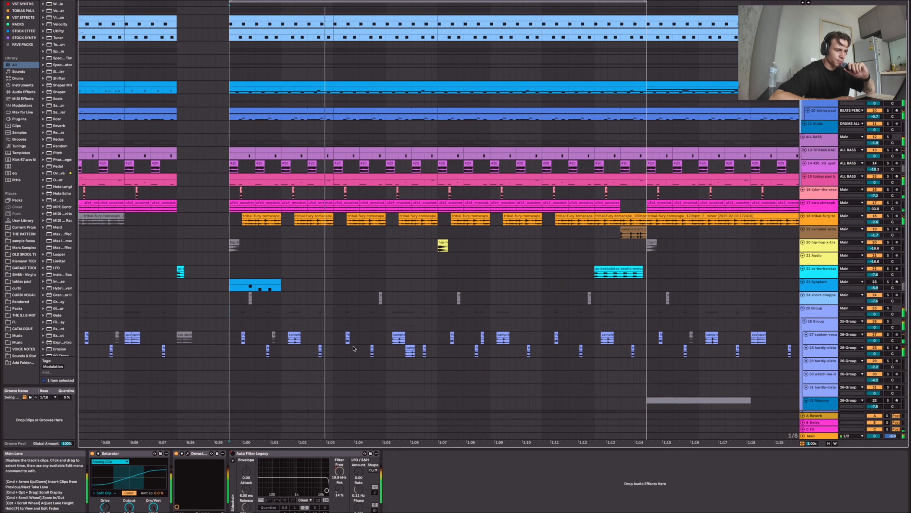
scroll(354, 348, "down", 1)
scroll(353, 348, "right", 4)
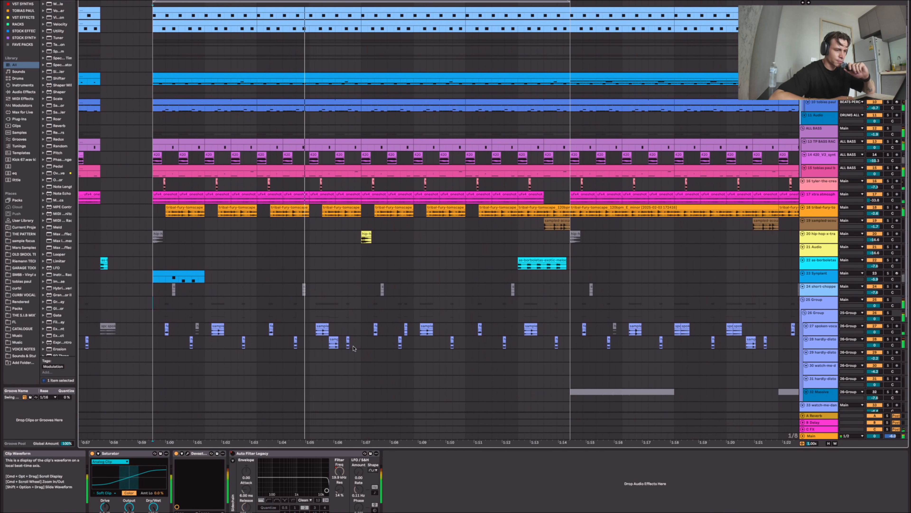
scroll(353, 348, "down", 2)
scroll(353, 349, "right", 2)
scroll(335, 341, "up", 1)
scroll(335, 341, "left", 3)
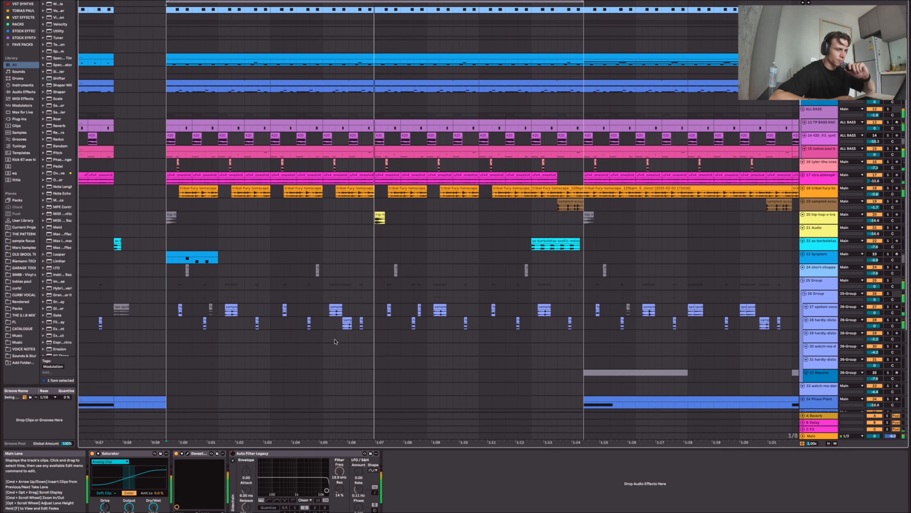
Stop playback and select the percussion clips, then the vocal clips on tracks 27 and 28, across the looped section.
scroll(335, 341, "up", 3)
scroll(335, 341, "left", 2)
scroll(353, 263, "down", 4)
key("space")
left_click(279, 37)
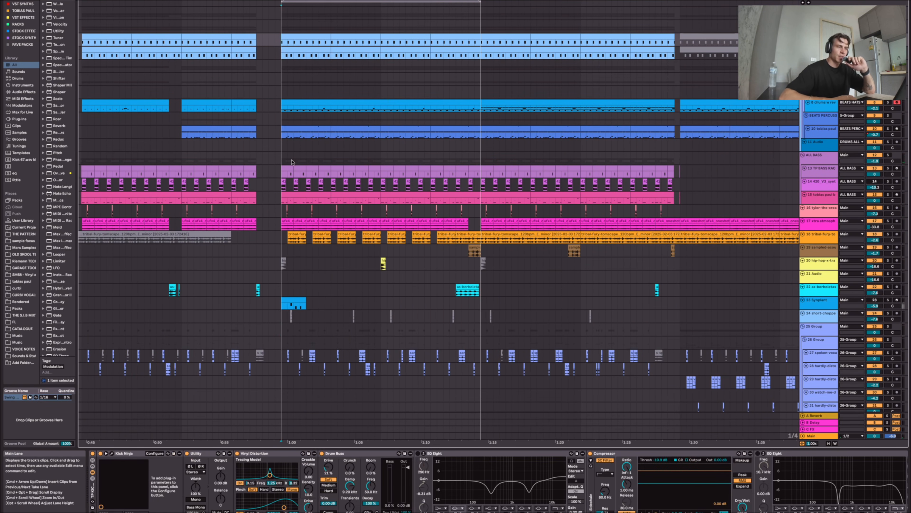
left_click_drag(282, 109, 468, 150)
left_click_drag(481, 372, 282, 357)
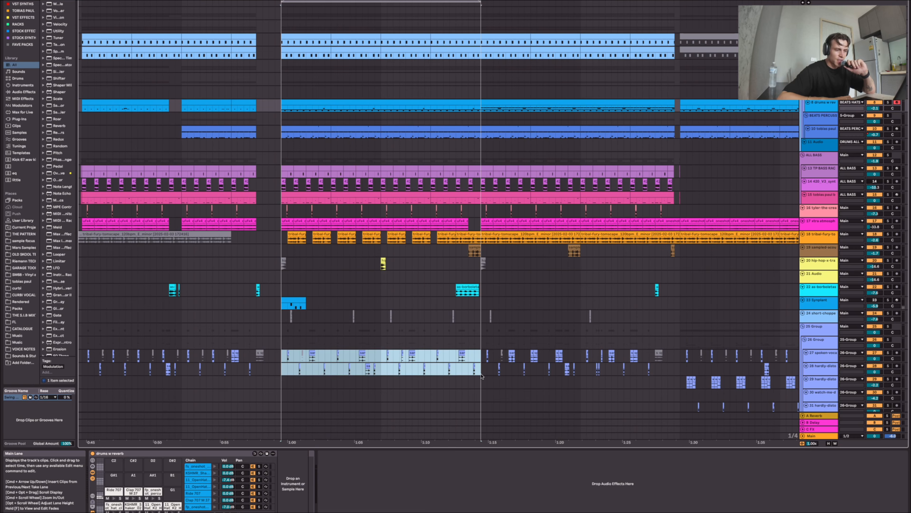
Select the track 18 tribal-fury clips in the looped section, solo that track and audition it.
scroll(294, 317, "up", 5)
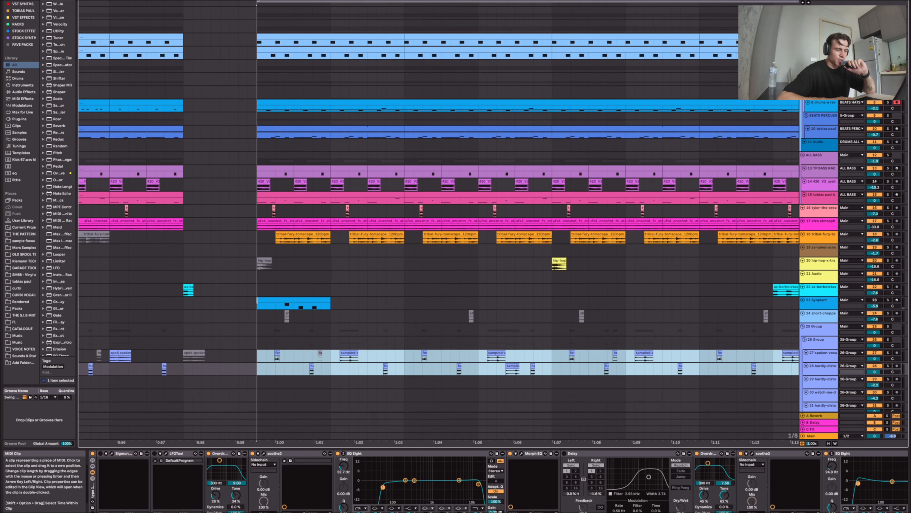
scroll(258, 300, "down", 4)
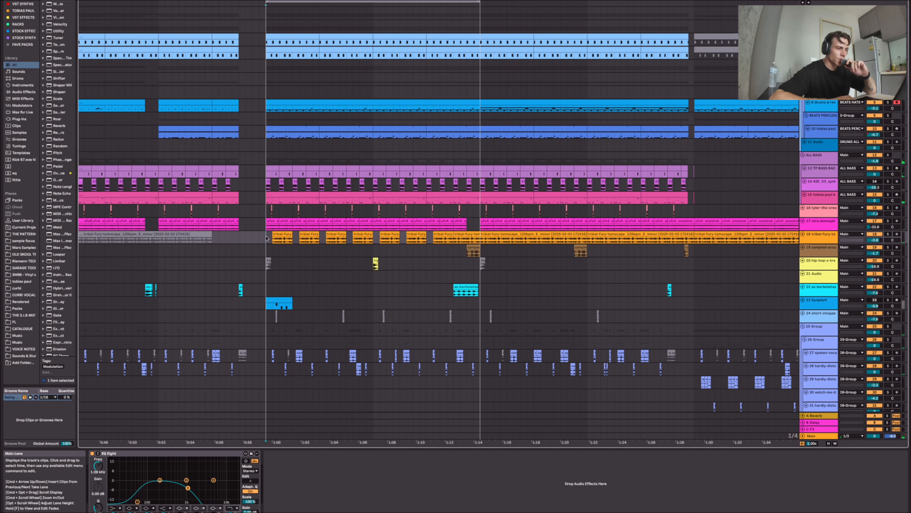
left_click_drag(267, 238, 480, 241)
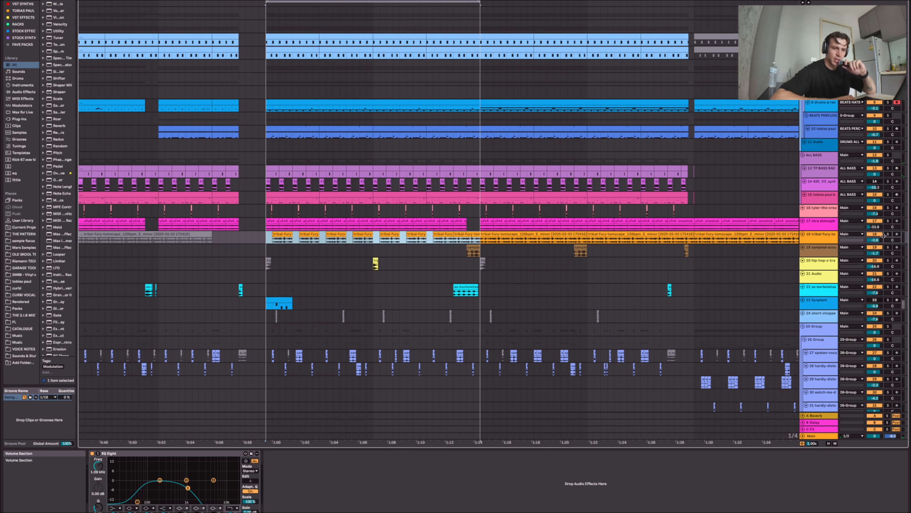
left_click(888, 234)
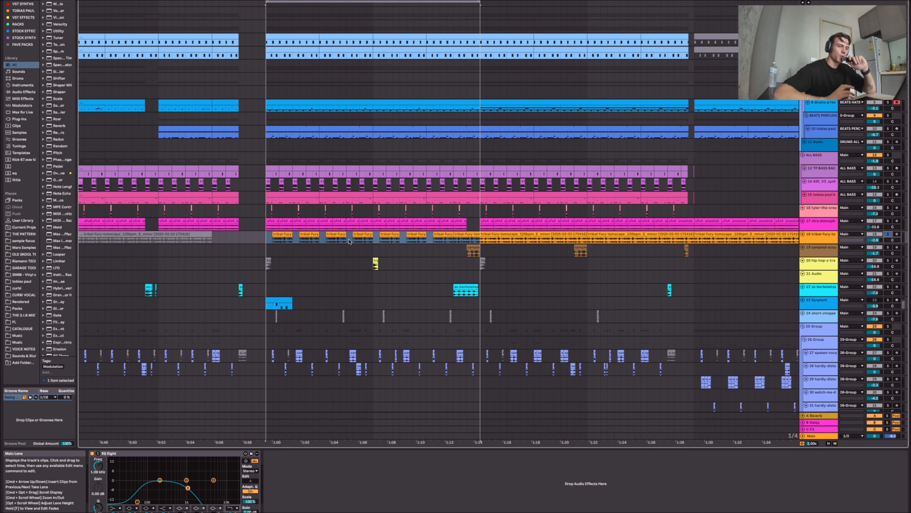
key("space")
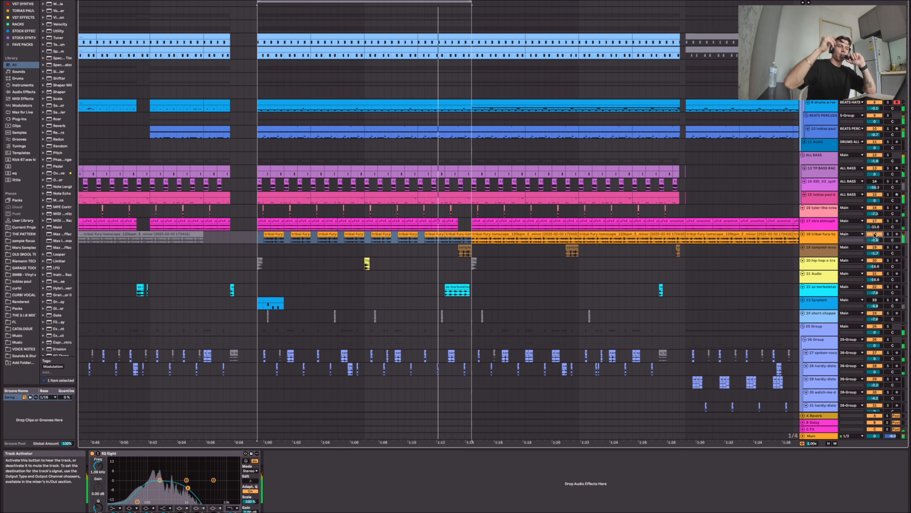
Examine the sampled acoustic drum clip on track 19 at the end of the looped section, stopping playback on it.
scroll(474, 250, "up", 3)
left_click(473, 251)
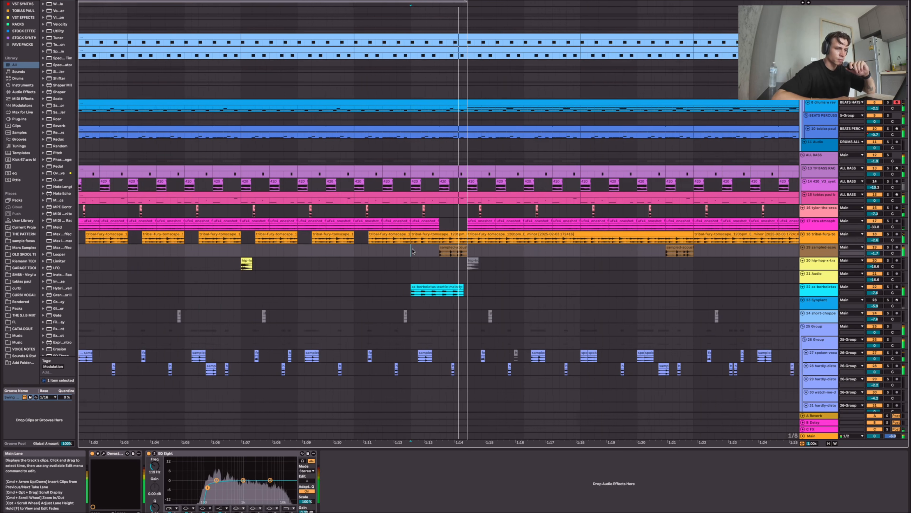
scroll(502, 251, "down", 2)
scroll(472, 250, "up", 5)
left_click(531, 248)
key("space")
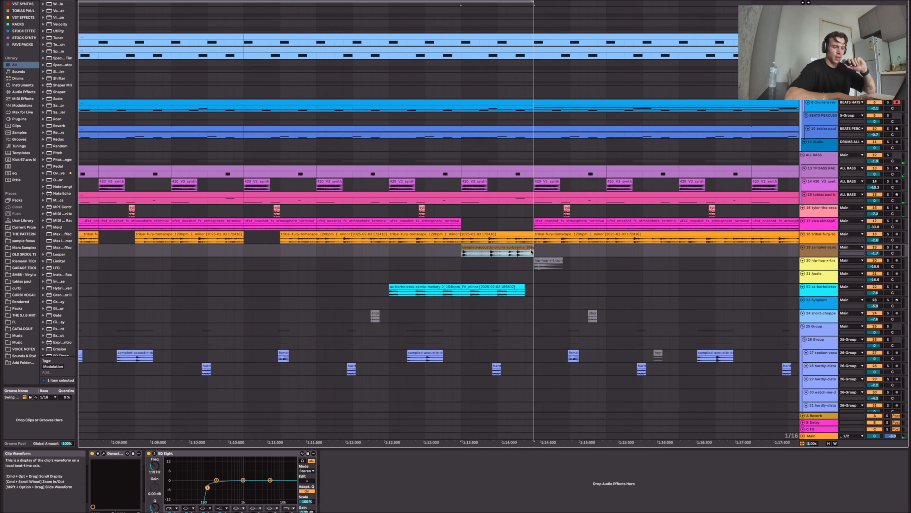
Loop the next section starting at 1:14 and play it with the full mix.
key("space")
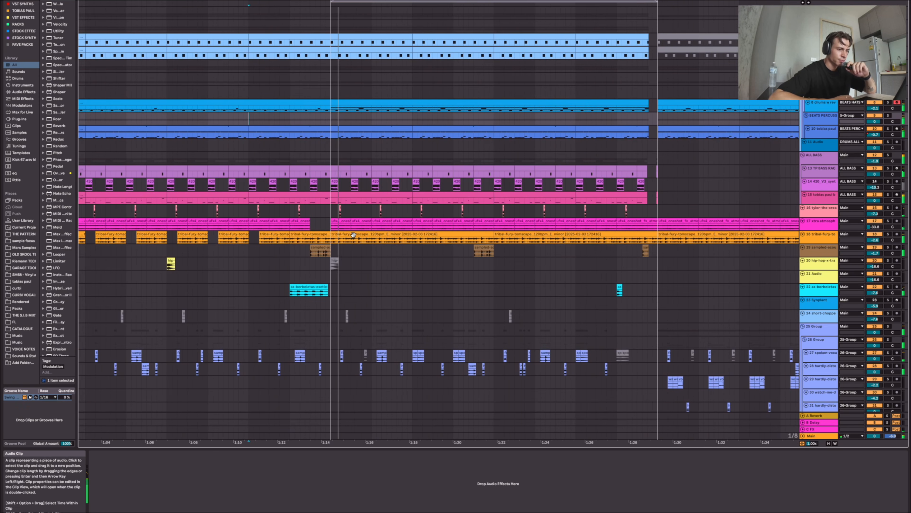
scroll(351, 236, "right", 2)
scroll(352, 209, "up", 4)
scroll(351, 210, "down", 5)
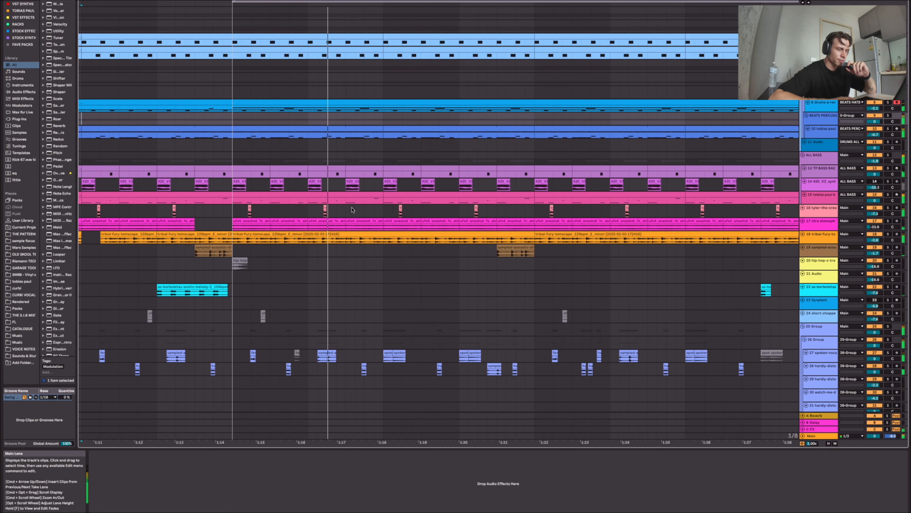
Solo track 34 Phase Plant and audition it from the start of its clip in the looped section.
scroll(348, 231, "down", 3)
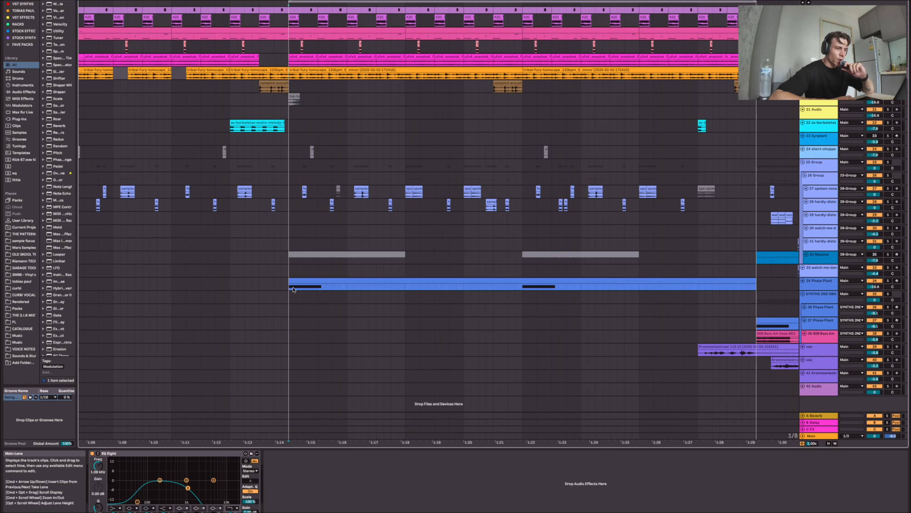
left_click(290, 286)
scroll(341, 309, "left", 2)
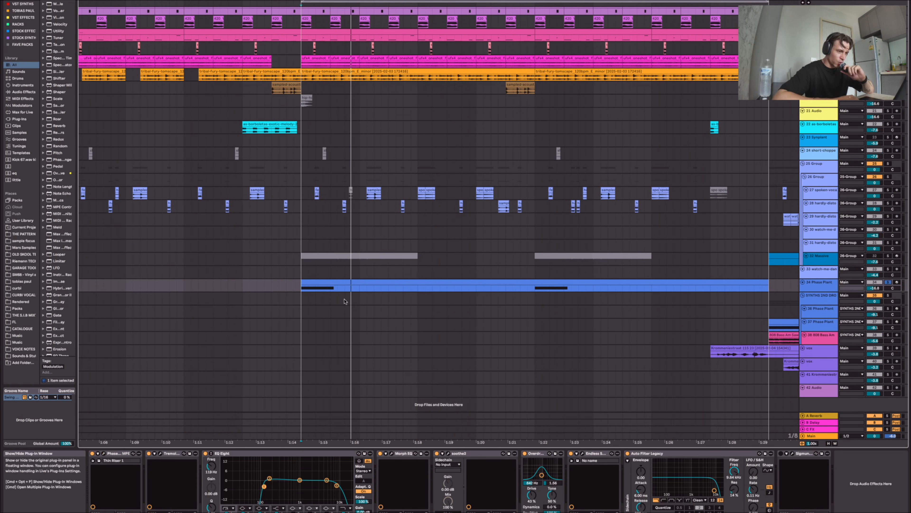
scroll(346, 299, "down", 3)
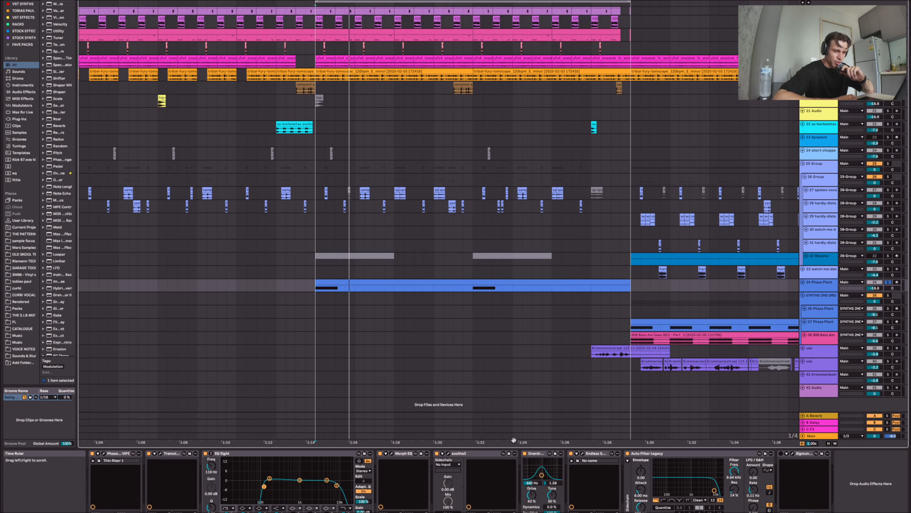
Solo only the 25 Group vocals and examine their clips in the looped section.
scroll(330, 287, "up", 6)
scroll(330, 287, "down", 3)
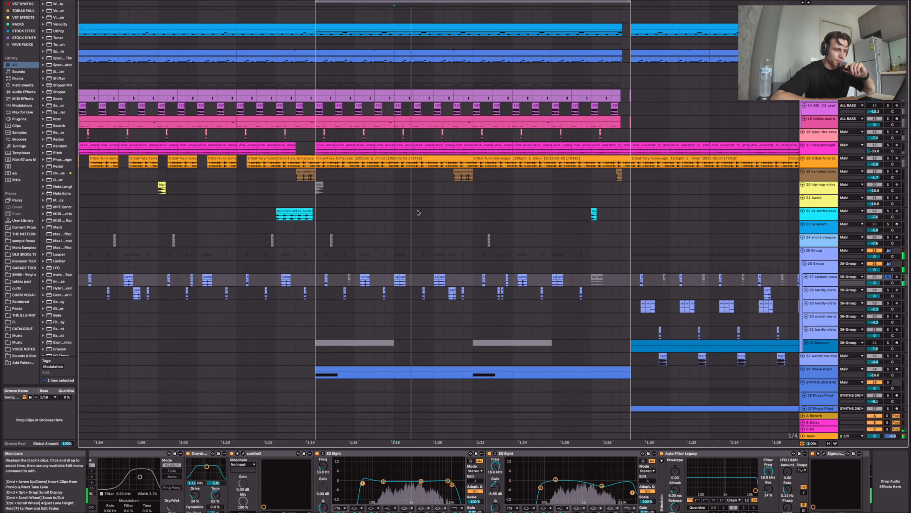
left_click(888, 253)
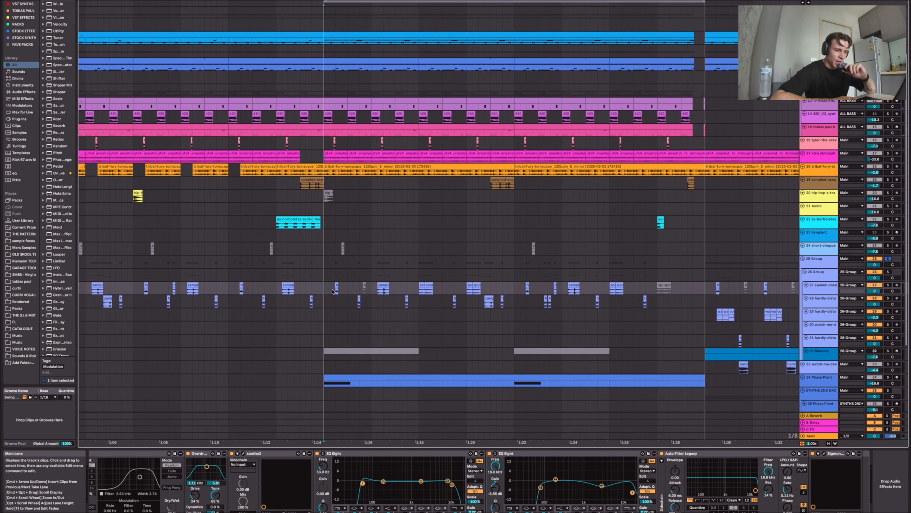
scroll(808, 287, "right", 1)
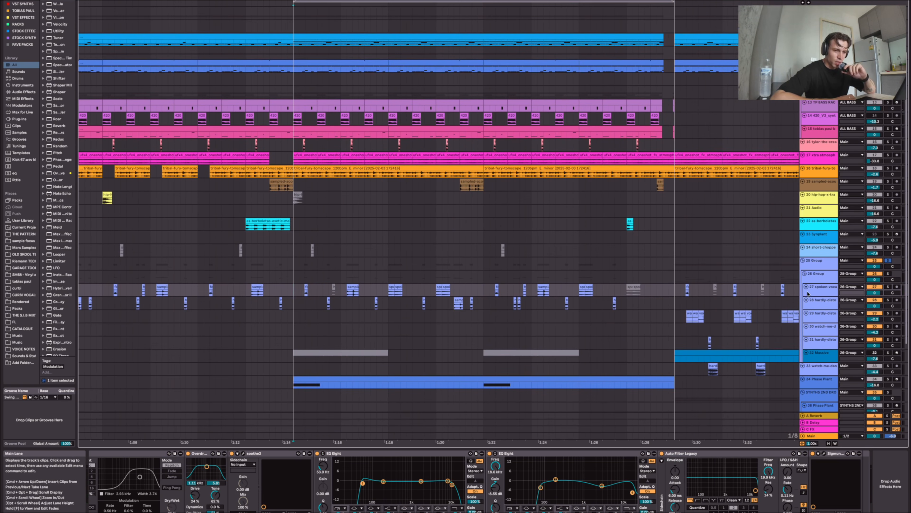
Show the device chain of the 26 Group and play the soloed vocals from the start of the loop.
left_click(823, 280)
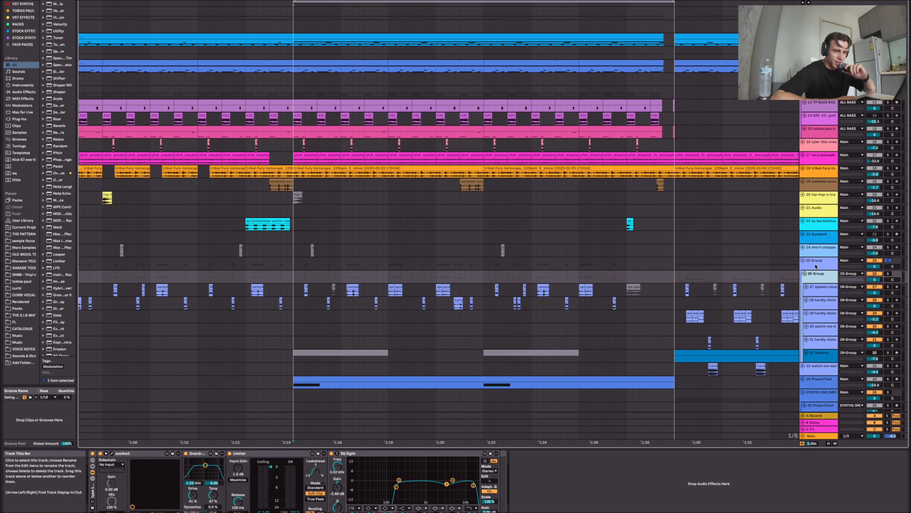
left_click(816, 267)
left_click(819, 277)
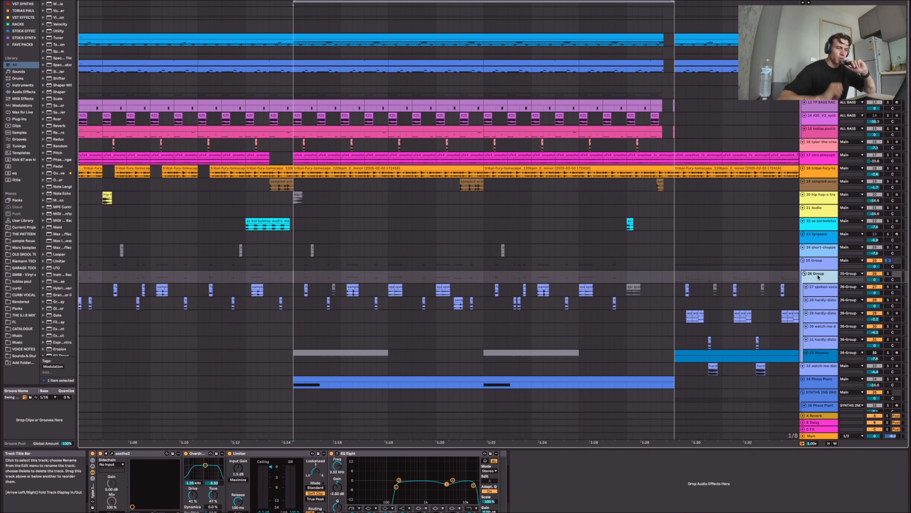
key("space")
scroll(599, 287, "down", 4)
scroll(599, 287, "left", 1)
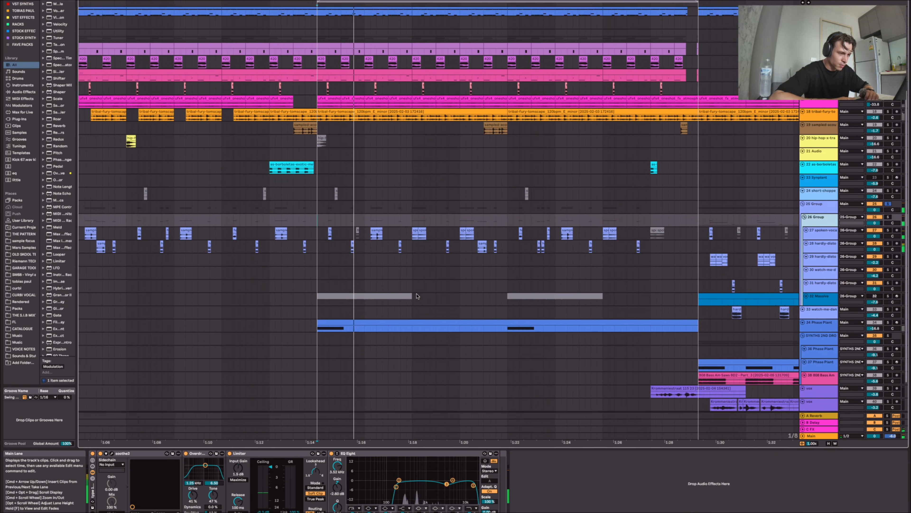
Loop the breakdown up to the point where the bass tracks return and play it with the full mix.
scroll(599, 287, "up", 3)
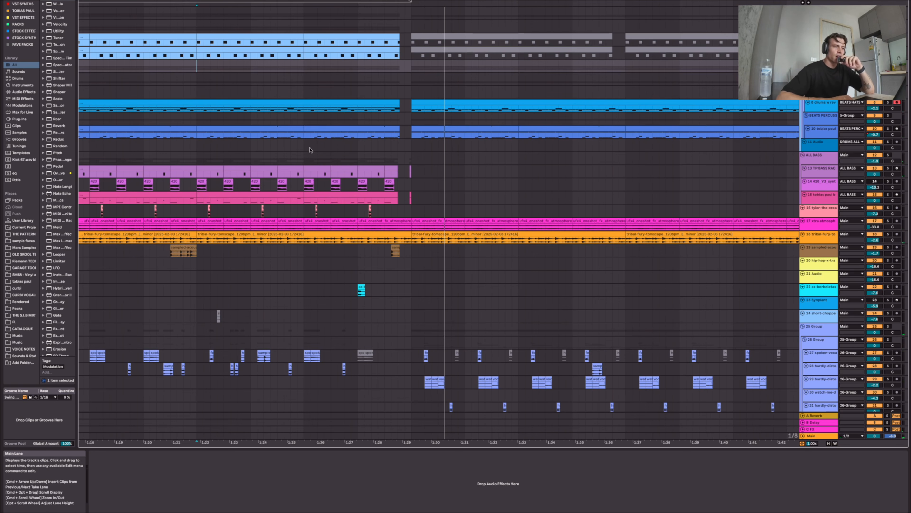
left_click(311, 150)
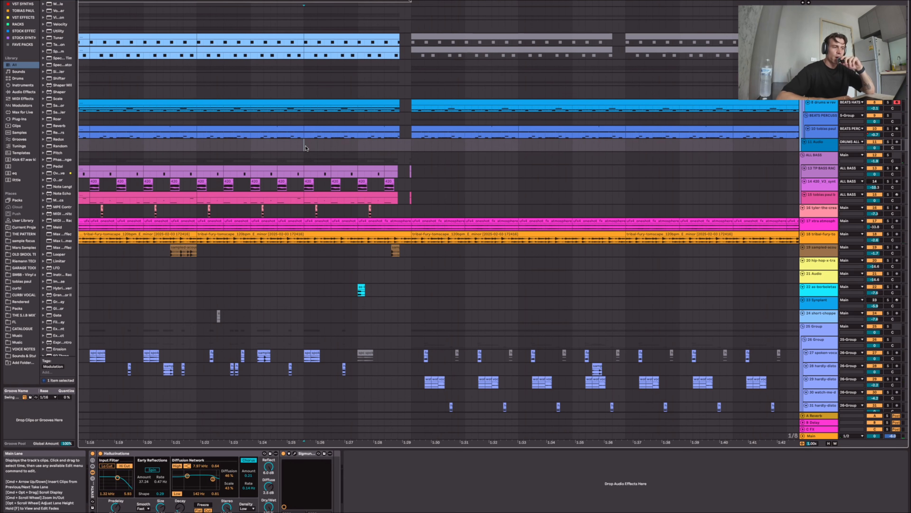
scroll(307, 149, "down", 6)
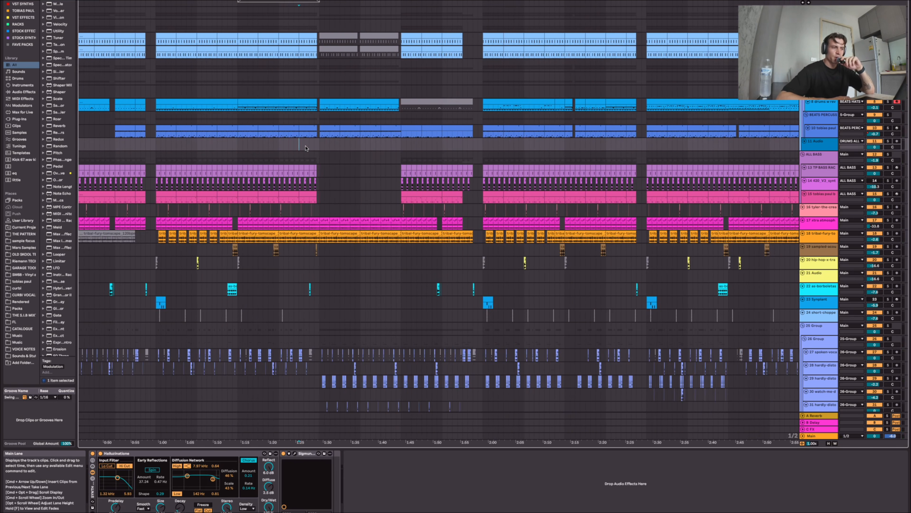
scroll(306, 147, "up", 1)
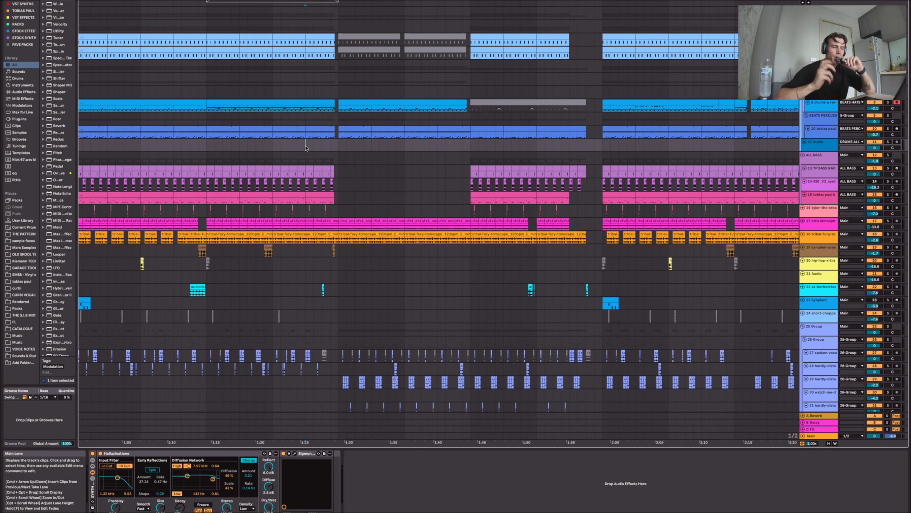
scroll(322, 147, "down", 1)
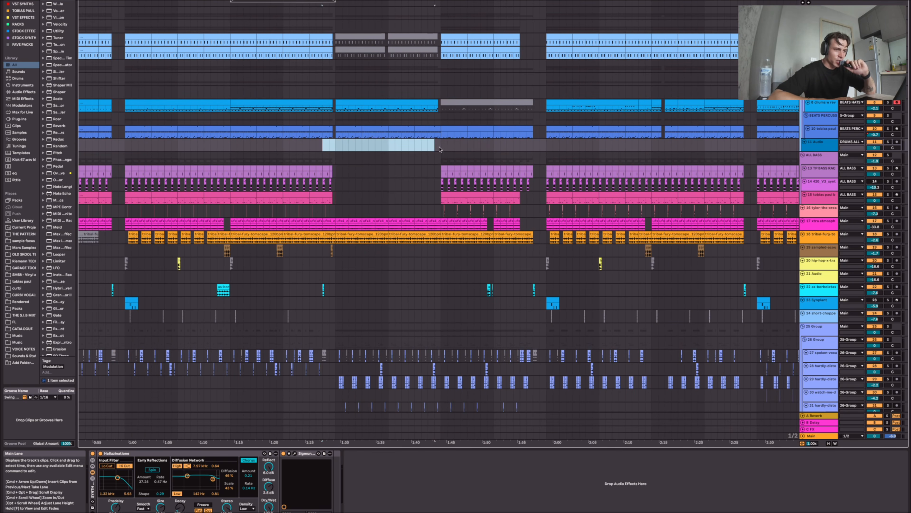
key("super+l")
key("space")
Examine the drum, vocal and synth tracks during playback of the looped breakdown.
scroll(322, 182, "up", 5)
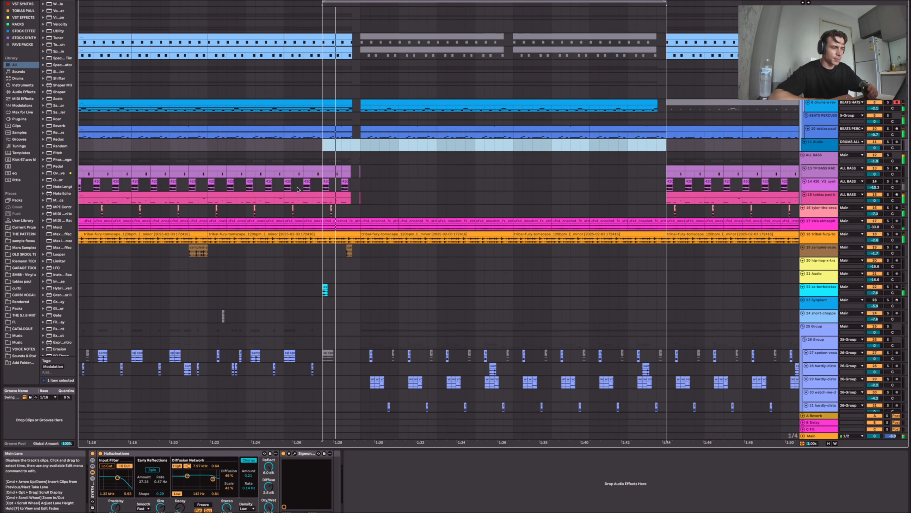
scroll(370, 162, "down", 5)
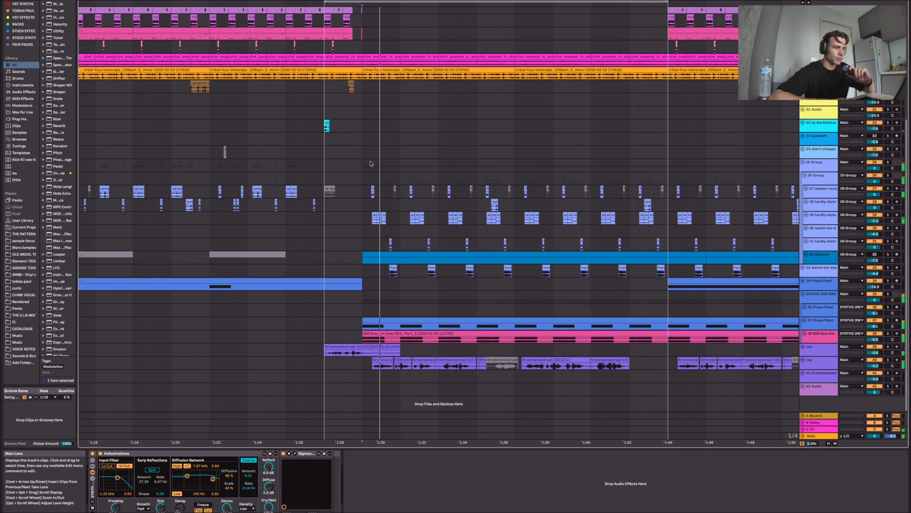
scroll(370, 164, "up", 5)
scroll(371, 163, "down", 6)
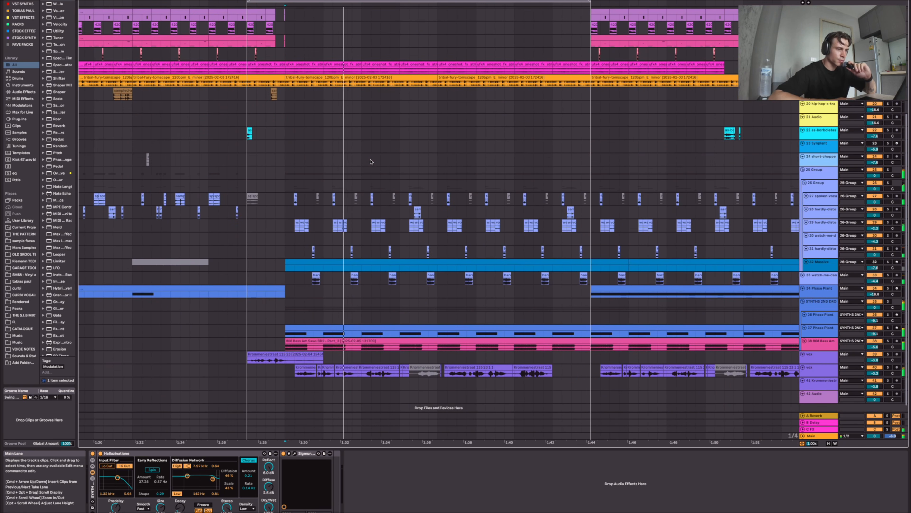
scroll(371, 161, "up", 3)
scroll(371, 161, "down", 4)
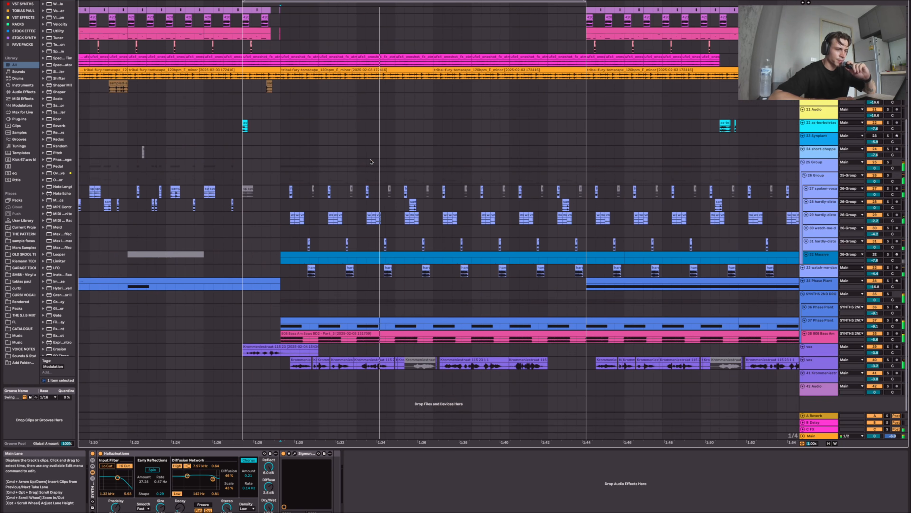
scroll(443, 239, "up", 2)
scroll(444, 239, "down", 2)
scroll(504, 316, "right", 1)
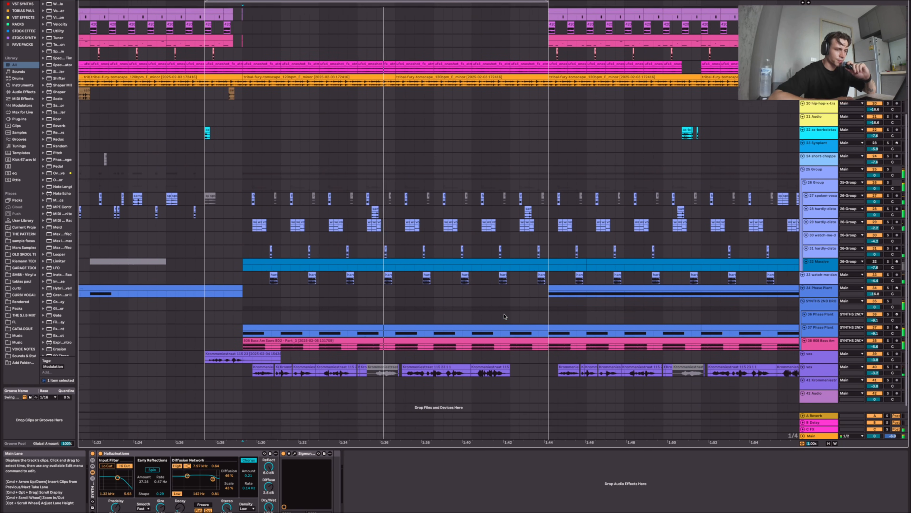
Select the track 37 Phase Plant and track 38 808 bass clips across the breakdown, and turn off the loop.
scroll(505, 316, "down", 3)
left_click_drag(307, 328, 533, 343)
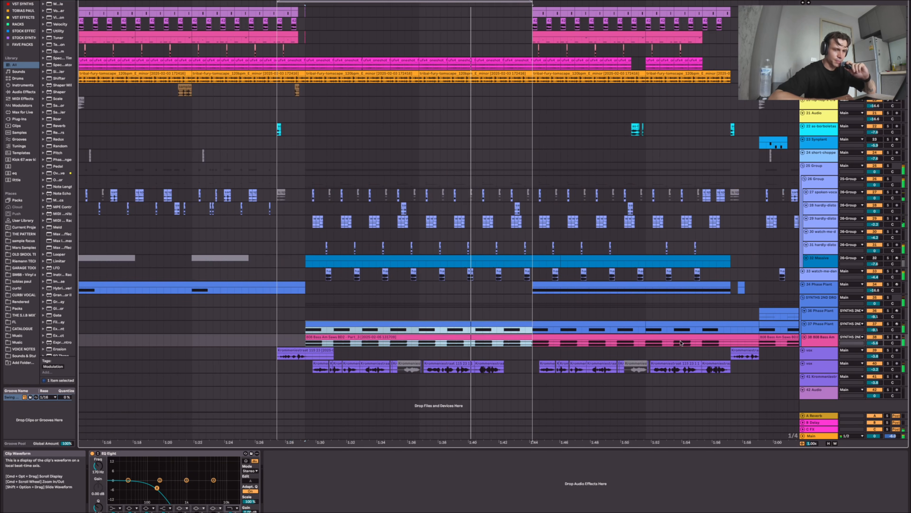
scroll(505, 322, "right", 2)
scroll(505, 321, "up", 1)
scroll(471, 201, "right", 2)
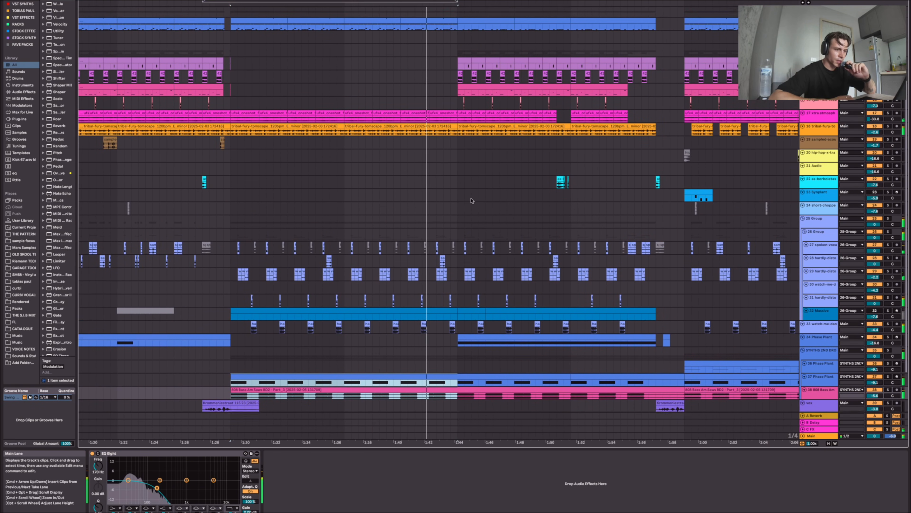
Play on past the breakdown and highlight the hat and percussion tracks in the section where the bass returns.
scroll(471, 201, "down", 2)
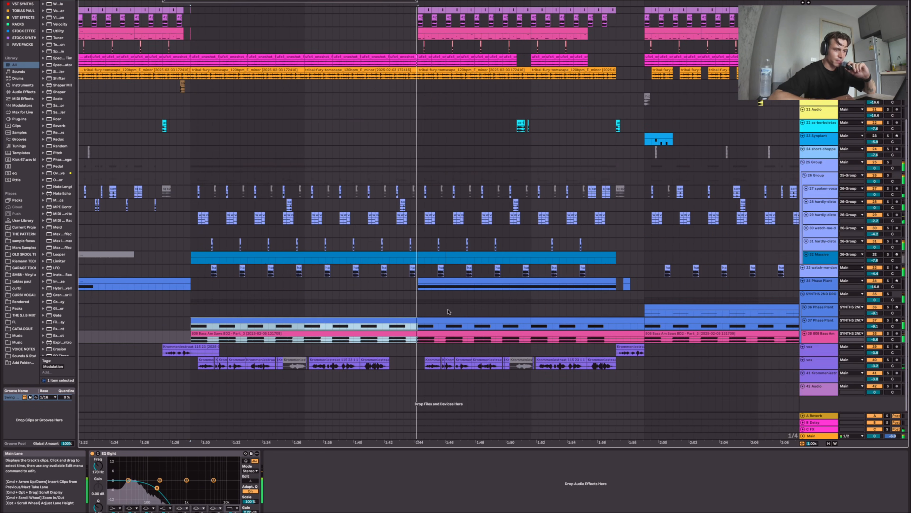
scroll(449, 312, "right", 2)
scroll(393, 207, "up", 9)
scroll(394, 207, "right", 1)
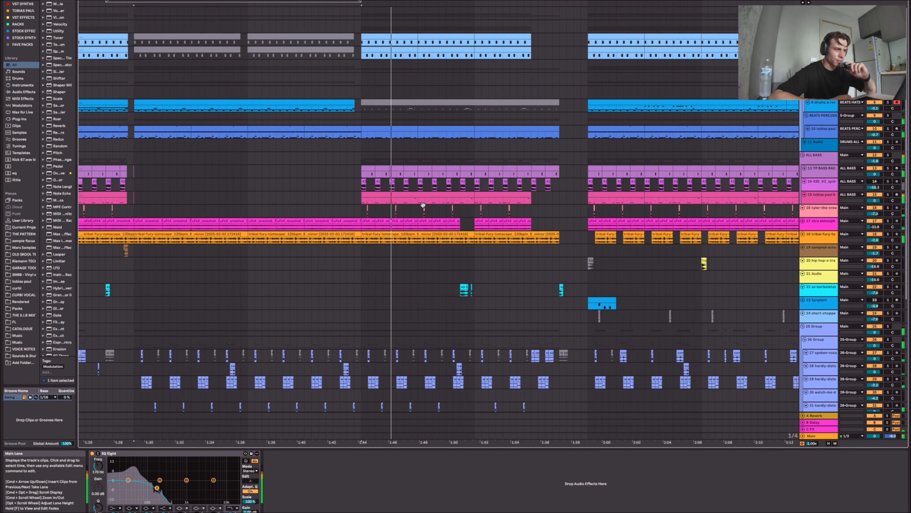
scroll(424, 207, "down", 2)
scroll(424, 207, "right", 2)
scroll(424, 207, "left", 1)
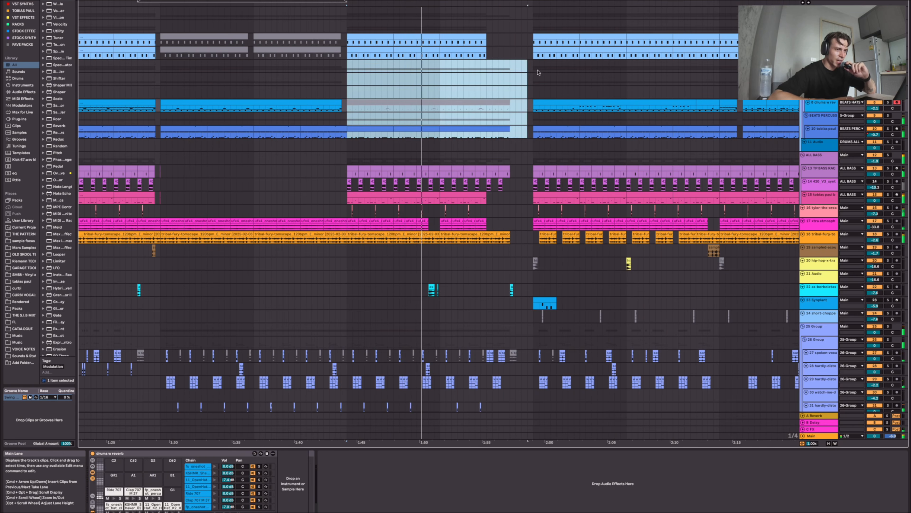
Place the start point at the section after the gap near 1:59 and examine all tracks during playback leading up to it.
left_click(533, 69)
scroll(403, 95, "down", 9)
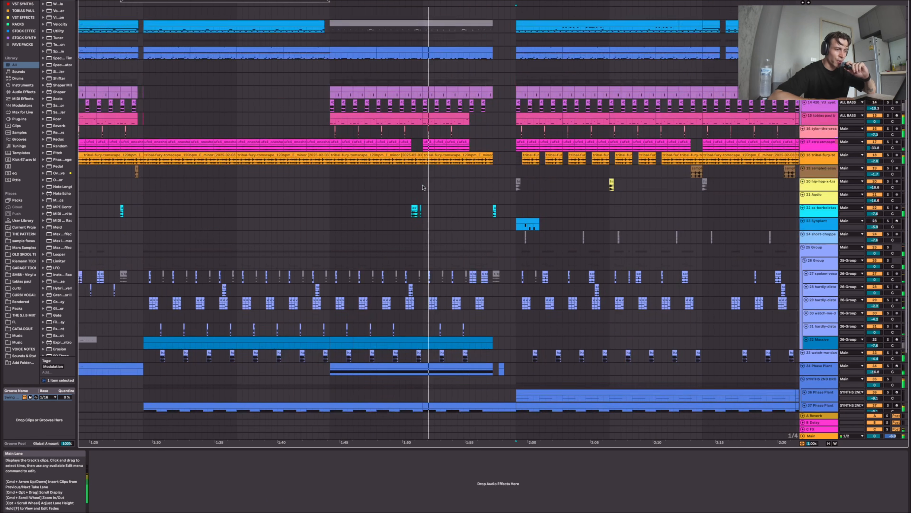
scroll(387, 205, "up", 3)
scroll(388, 205, "up", 9)
scroll(388, 205, "down", 3)
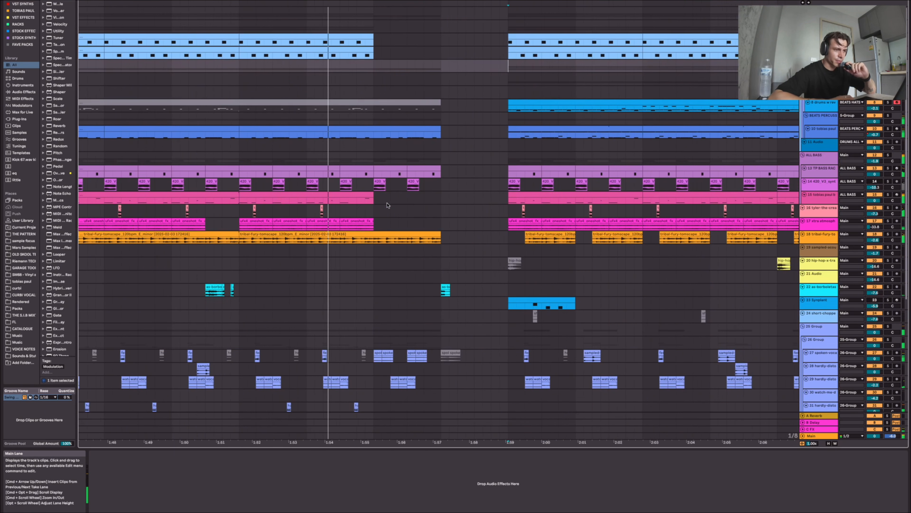
scroll(390, 206, "down", 10)
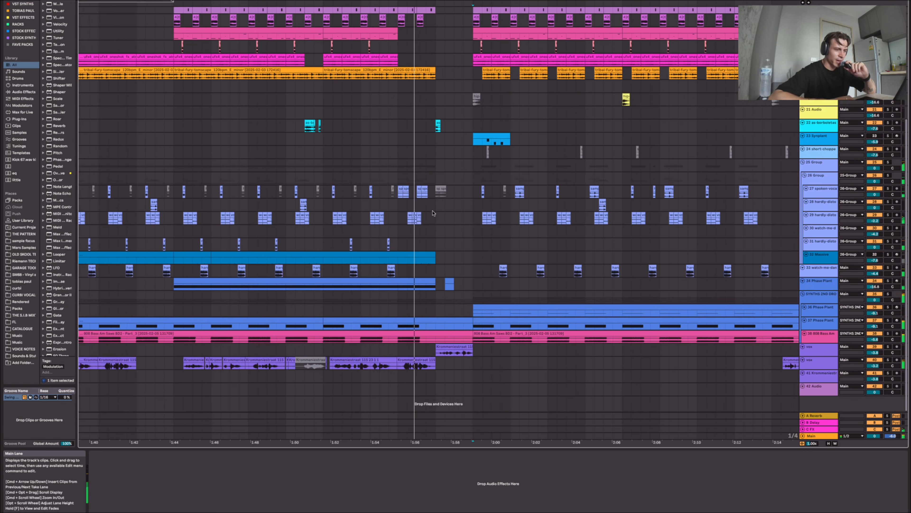
scroll(451, 215, "up", 4)
scroll(451, 214, "down", 4)
scroll(450, 214, "up", 9)
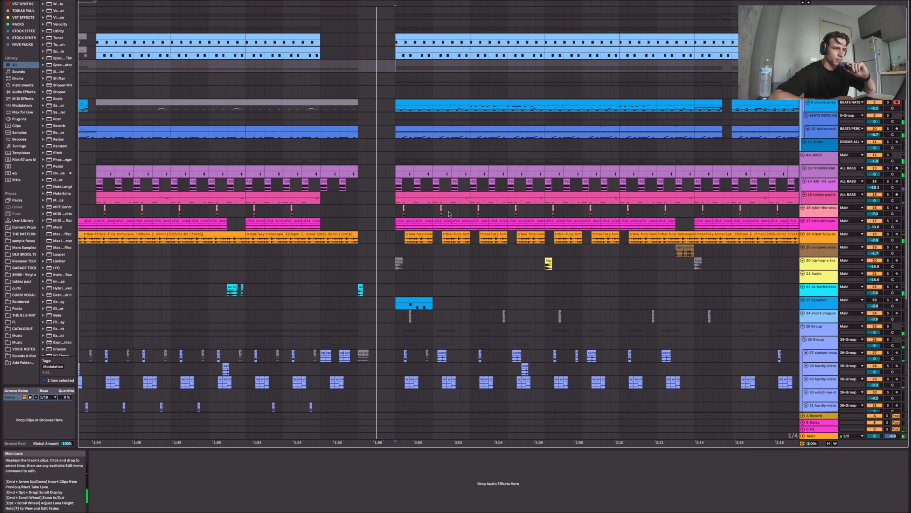
Mark the start of the section after the gap on the ALL BASS group and examine its bass, vocal and synth tracks during playback.
left_click(394, 165)
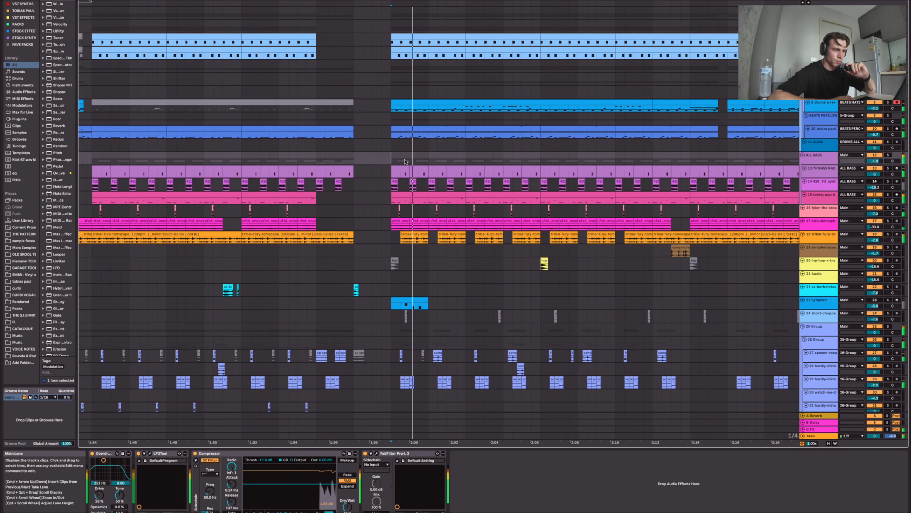
scroll(405, 161, "down", 9)
scroll(405, 162, "left", 8)
scroll(404, 161, "up", 2)
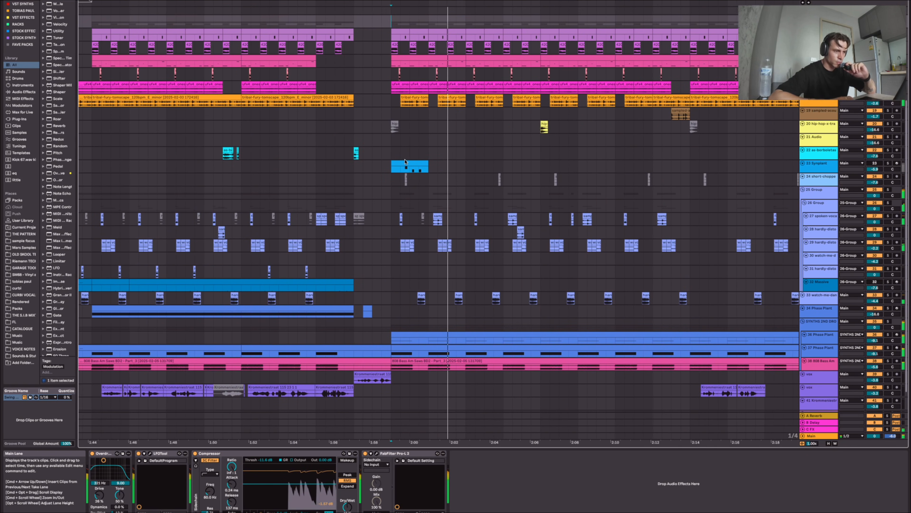
scroll(501, 208, "down", 5)
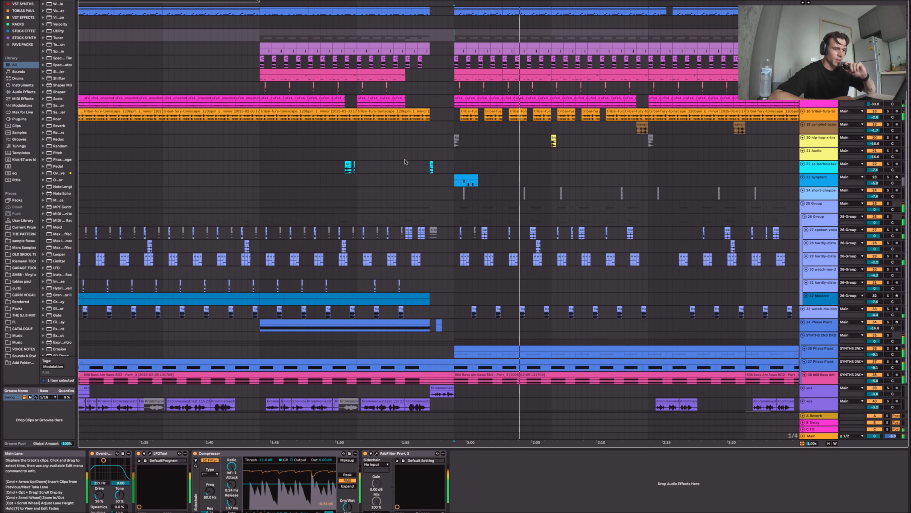
scroll(501, 208, "left", 1)
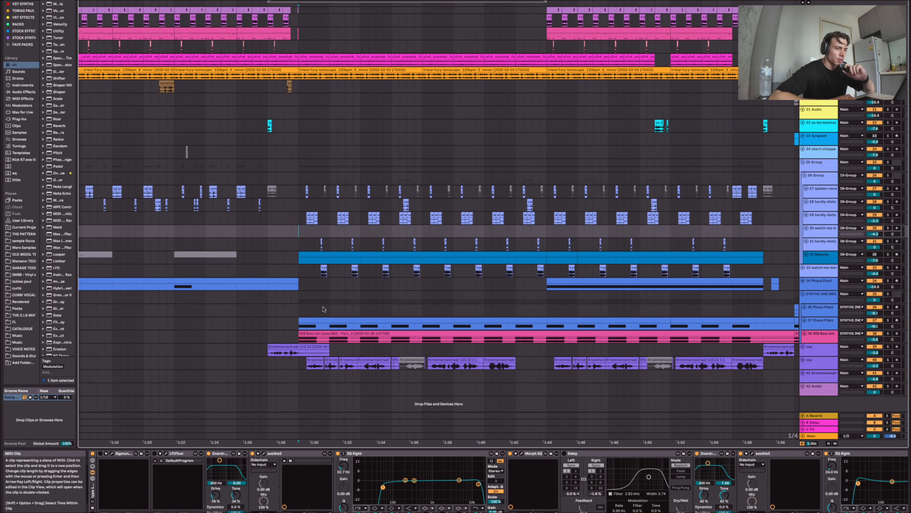
Return the start point to the breakdown's beginning on track 34 Phase Plant and examine the surrounding synth and vocal tracks.
left_click(299, 288)
scroll(298, 289, "up", 3)
scroll(298, 290, "right", 2)
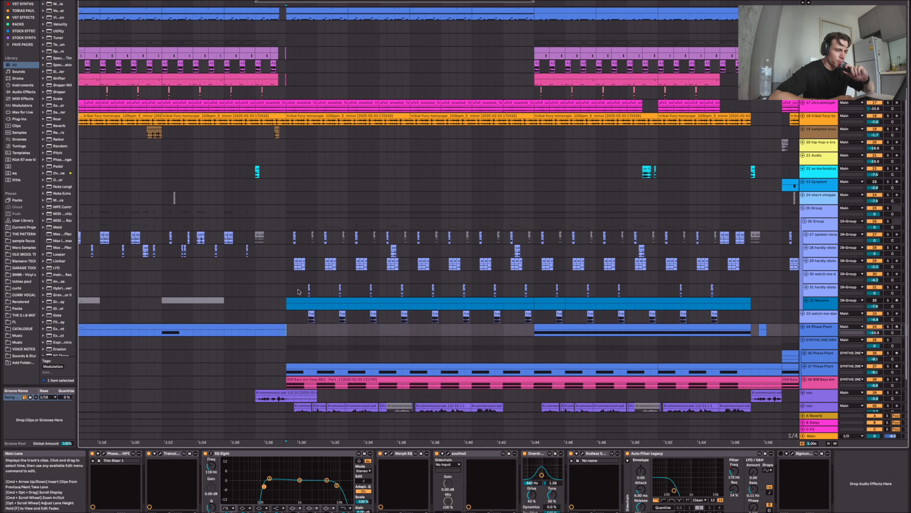
scroll(298, 289, "down", 3)
scroll(280, 314, "up", 3)
scroll(280, 316, "down", 5)
scroll(280, 316, "up", 1)
scroll(280, 316, "left", 1)
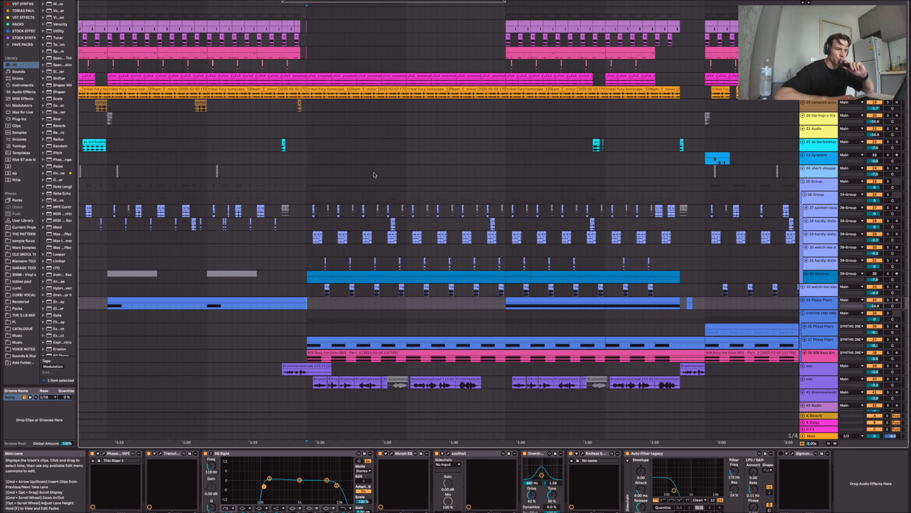
scroll(359, 177, "down", 2)
scroll(359, 178, "left", 1)
scroll(323, 326, "up", 3)
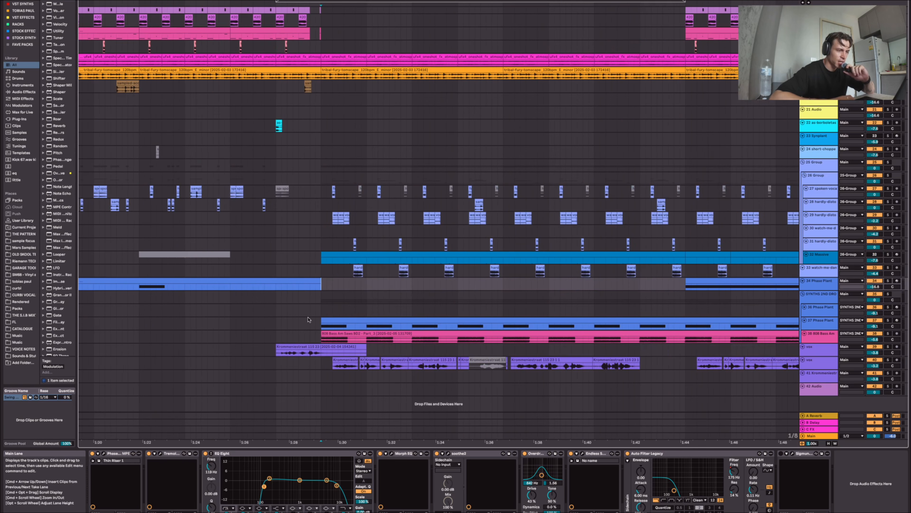
Highlight the synth layers across the breakdown from the start of track 37 Phase Plant, and examine the drum and percussion tracks above.
scroll(309, 319, "down", 3)
scroll(298, 320, "right", 2)
scroll(299, 319, "up", 1)
left_click_drag(282, 318, 743, 319)
left_click(282, 330)
scroll(287, 318, "down", 1)
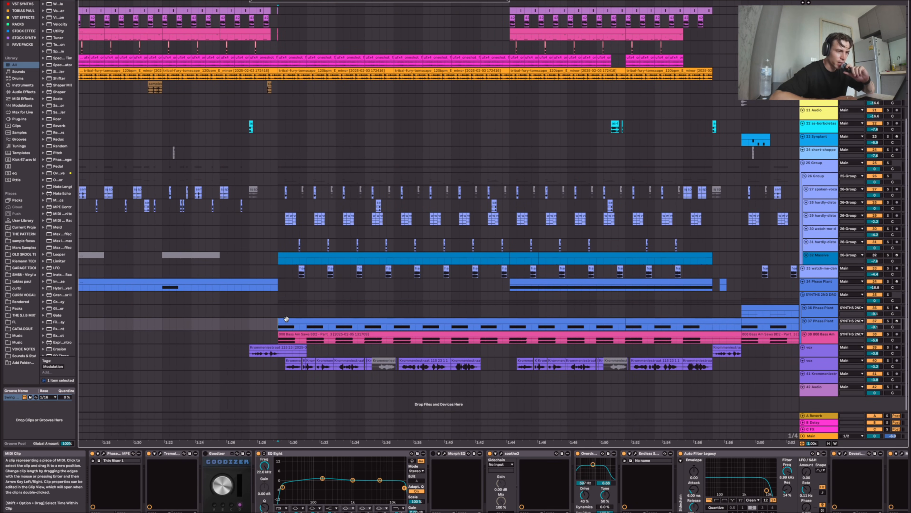
scroll(287, 319, "up", 9)
scroll(289, 252, "left", 1)
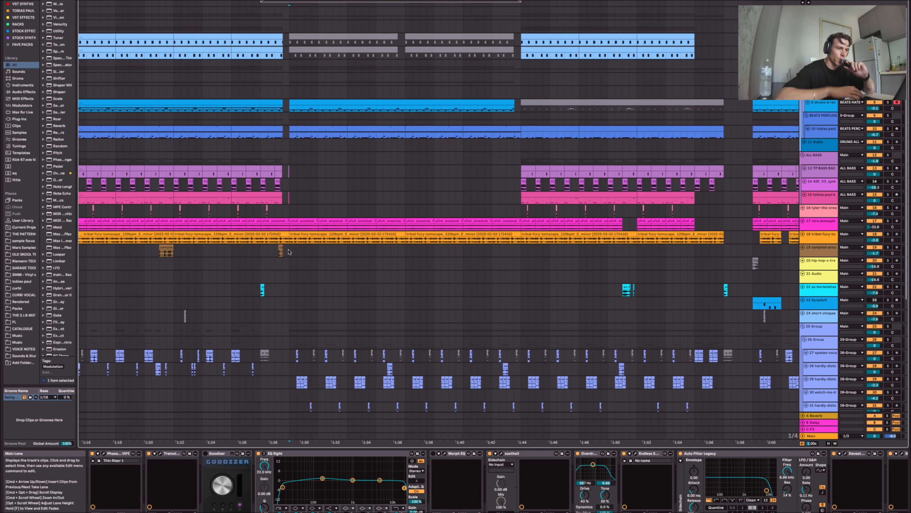
scroll(289, 252, "down", 1)
scroll(267, 206, "right", 2)
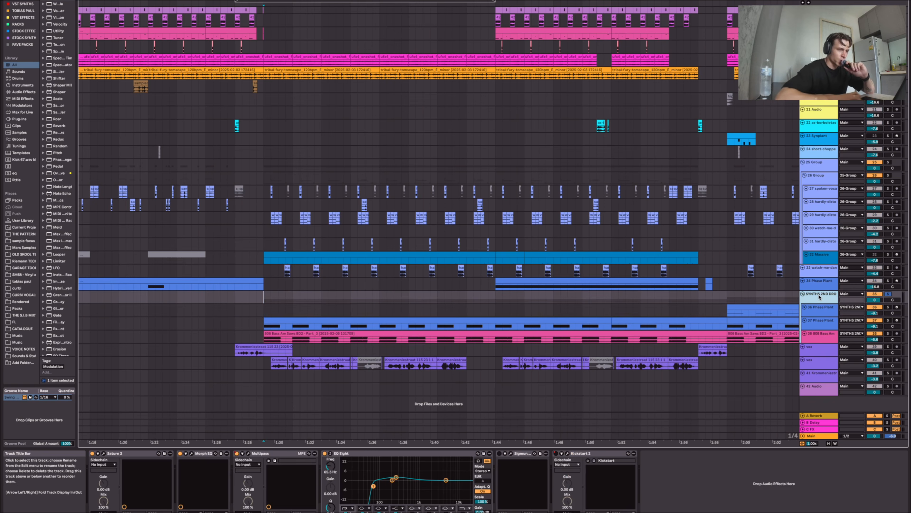
Solo the SYNTHS 2ND DROP group and play it from the start of the breakdown.
left_click(888, 294)
scroll(281, 323, "up", 2)
scroll(281, 323, "right", 2)
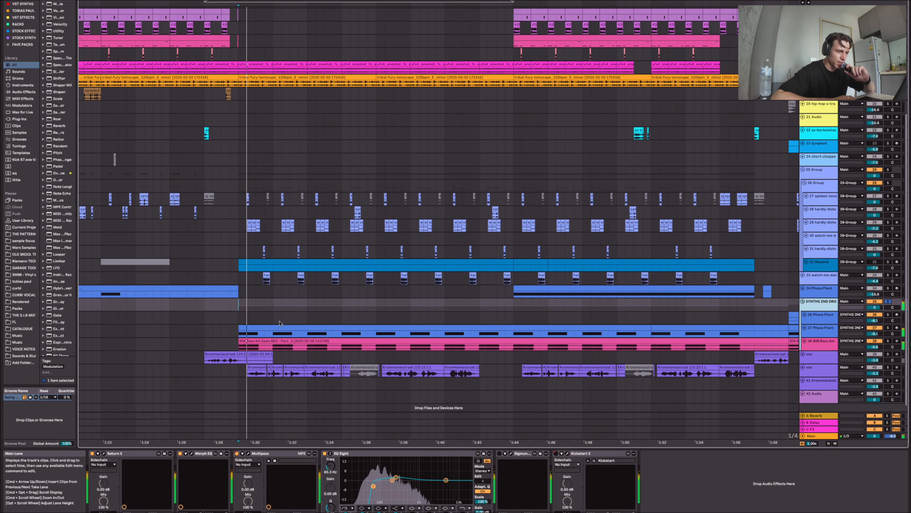
scroll(280, 323, "down", 1)
scroll(280, 323, "right", 2)
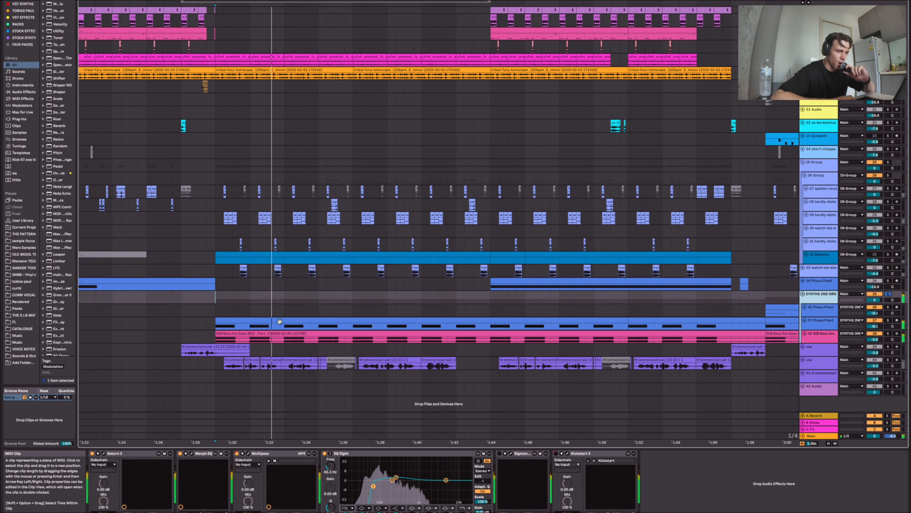
scroll(280, 321, "left", 2)
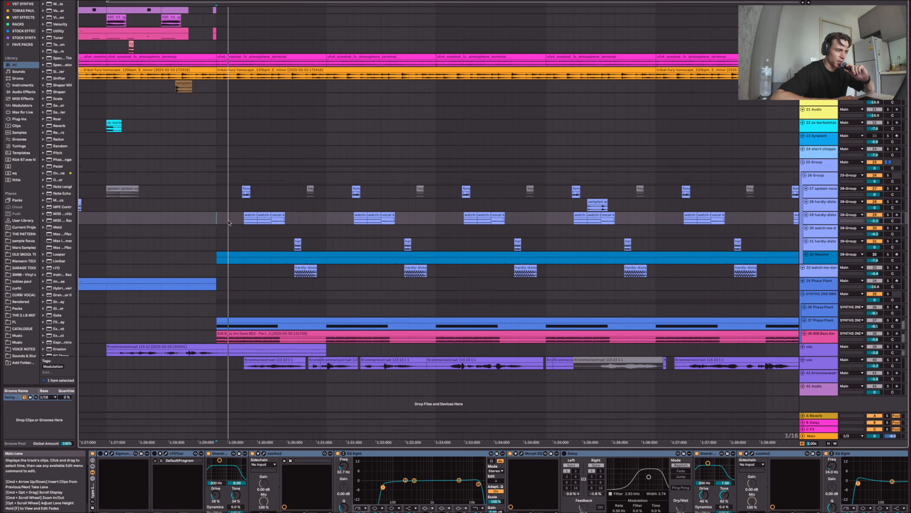
Audition the track 29 vocal chops in solo from the start of the breakdown.
scroll(343, 243, "down", 2)
scroll(342, 244, "right", 3)
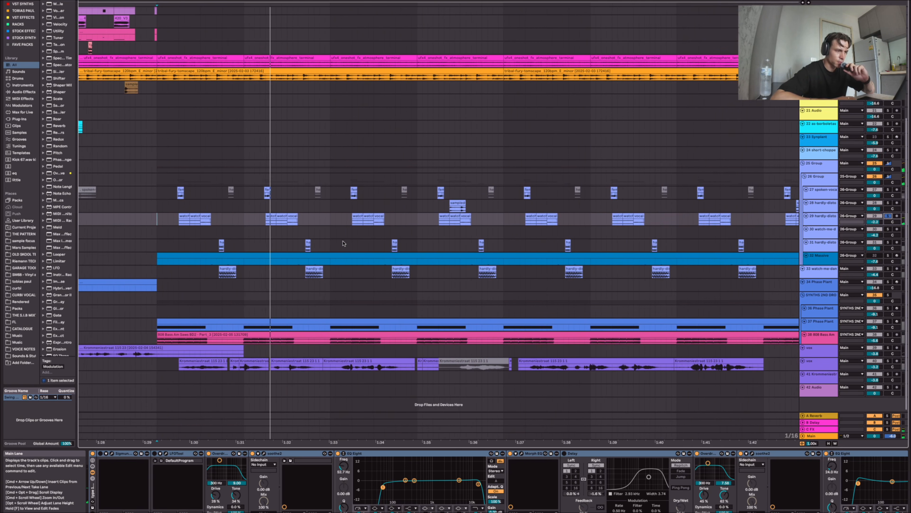
scroll(343, 243, "down", 4)
scroll(343, 244, "up", 1)
scroll(343, 244, "right", 2)
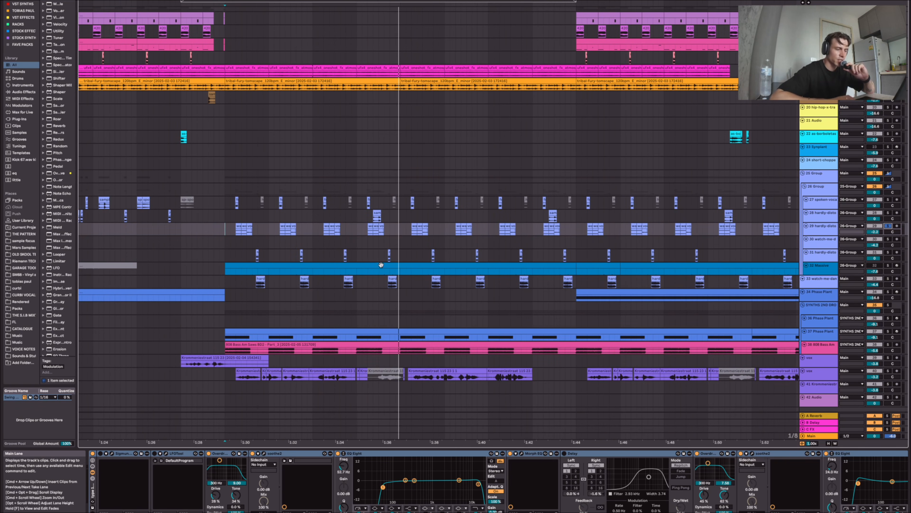
Play the breakdown from its start with the full mix, following the vocal and synth tracks.
scroll(573, 310, "up", 2)
scroll(573, 310, "left", 5)
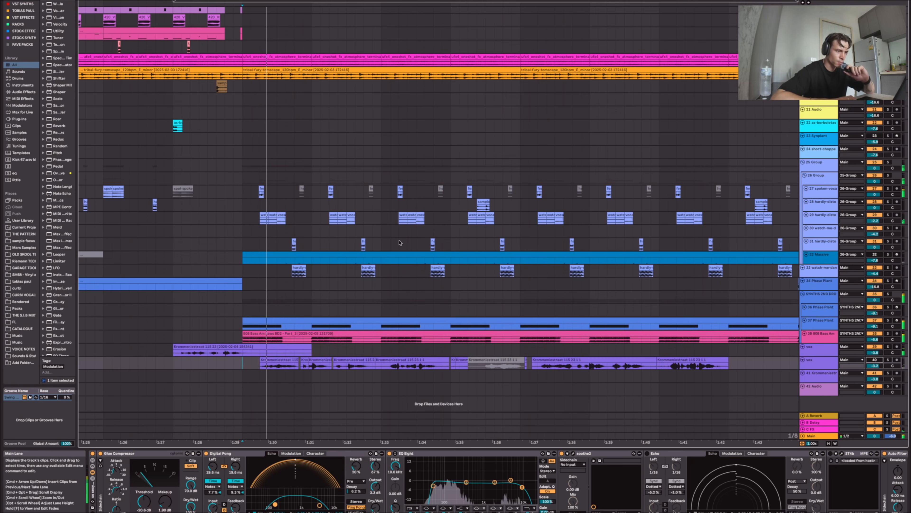
scroll(366, 254, "right", 1)
scroll(365, 254, "down", 1)
scroll(365, 255, "left", 1)
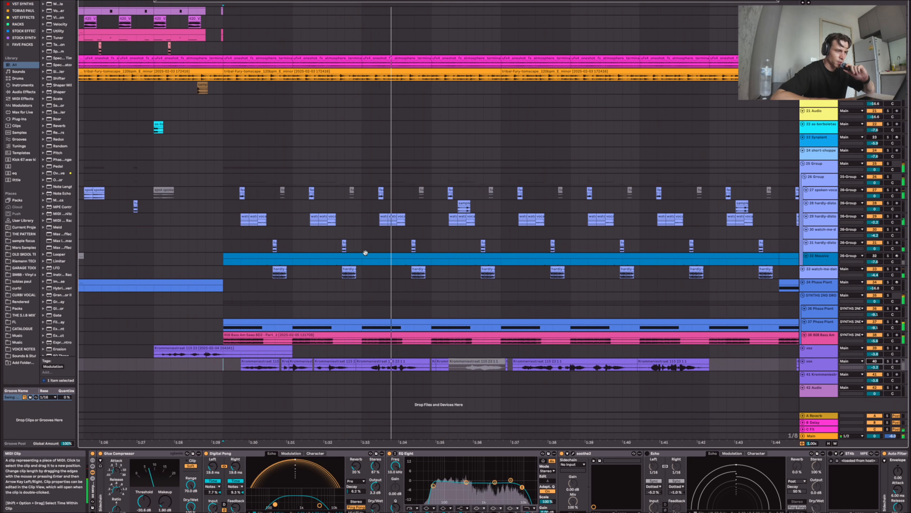
Audition the track 33 vocal chops in solo, and the track 39 vox clip that leads into the breakdown.
left_click(244, 275)
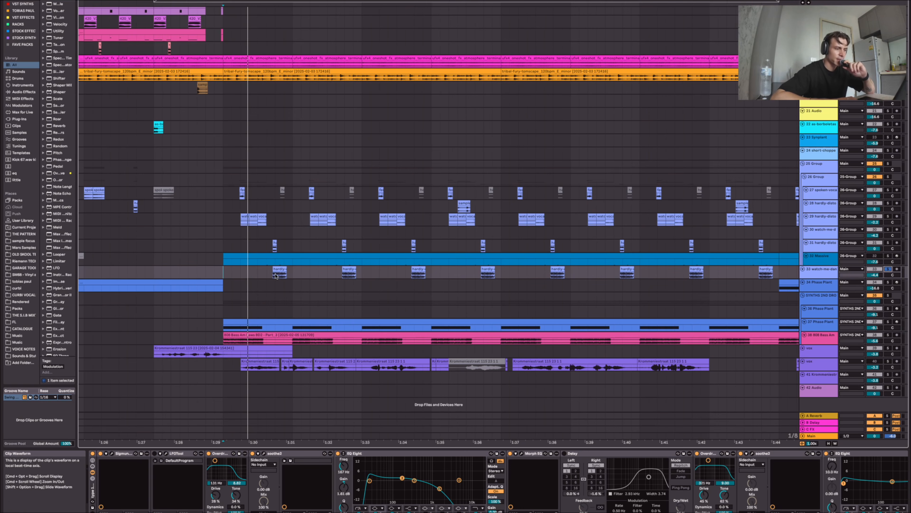
left_click(520, 369)
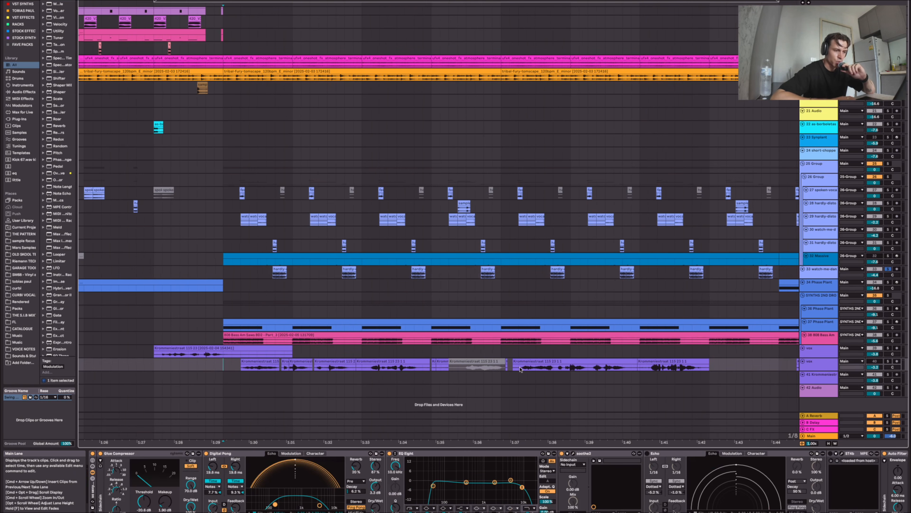
scroll(520, 369, "down", 1)
left_click(190, 355)
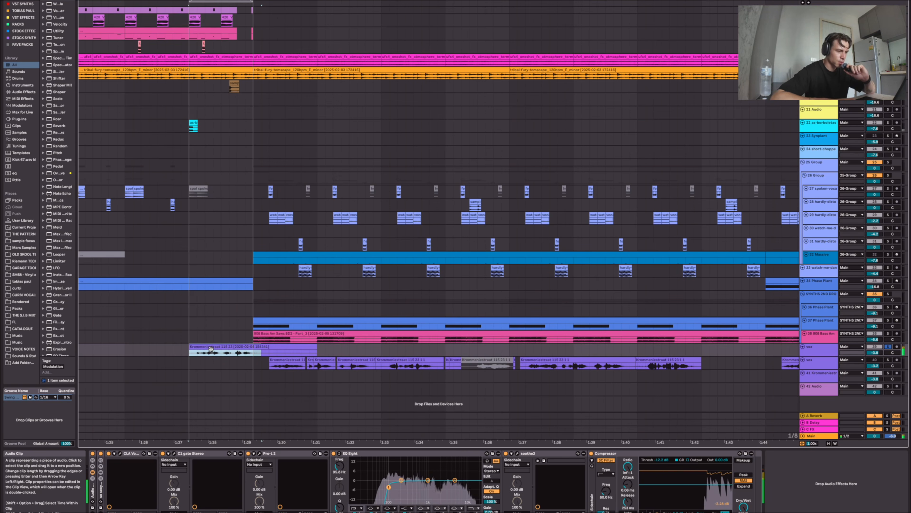
Loop the track 40 vox clips across the first part of the breakdown and play that track in solo.
left_click_drag(253, 364, 761, 366)
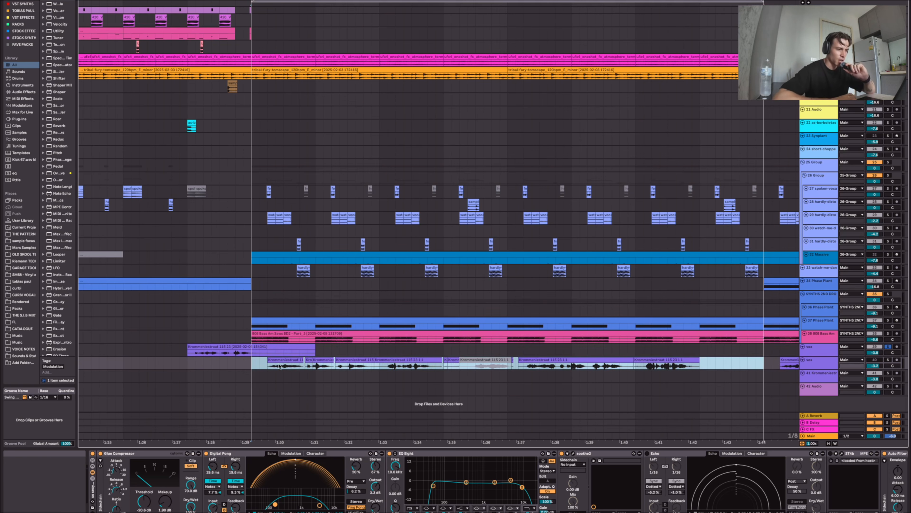
left_click(257, 367)
key("s")
scroll(413, 345, "right", 1)
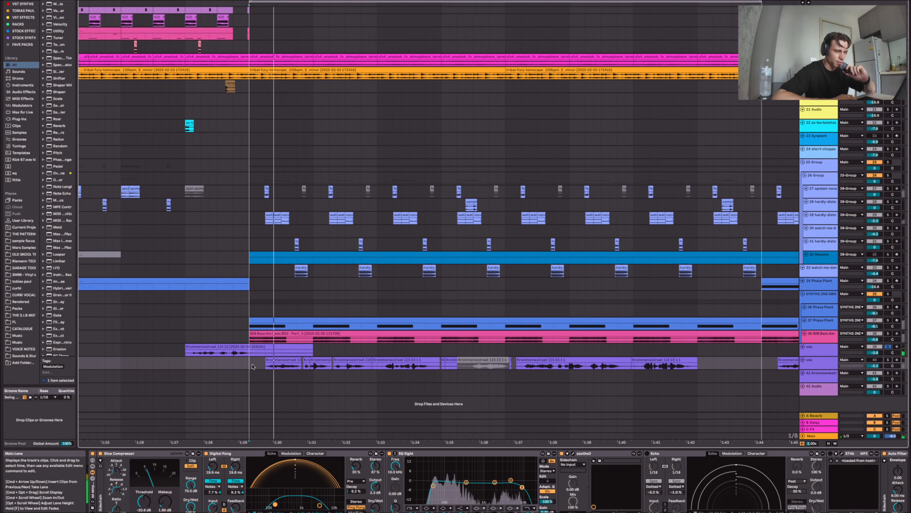
scroll(405, 382, "right", 3)
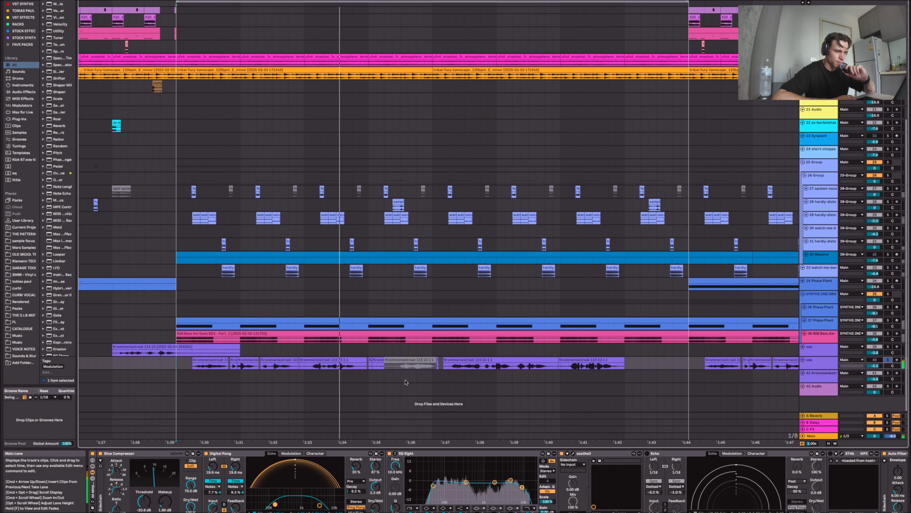
scroll(405, 381, "left", 2)
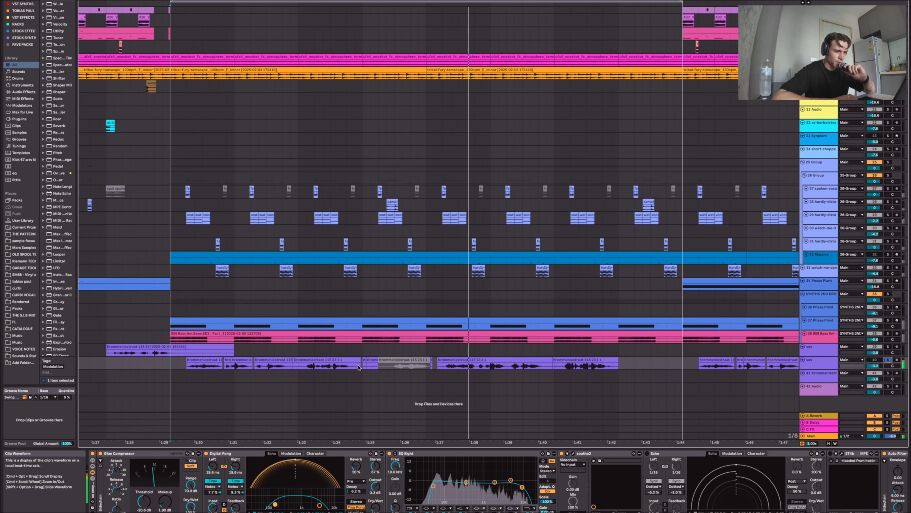
scroll(466, 354, "right", 3)
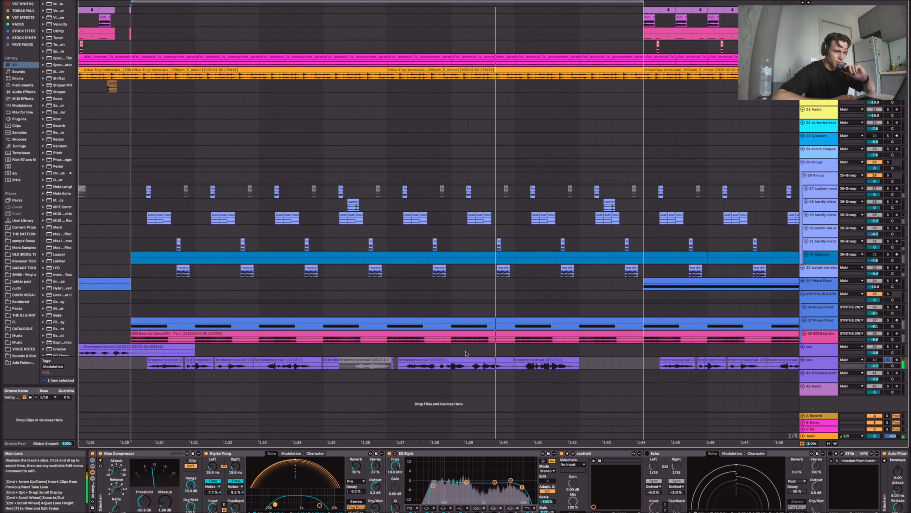
scroll(465, 354, "right", 2)
Play the looped breakdown from its start with the full mix, including the SYNTHS 2ND DROP group.
scroll(466, 354, "up", 1)
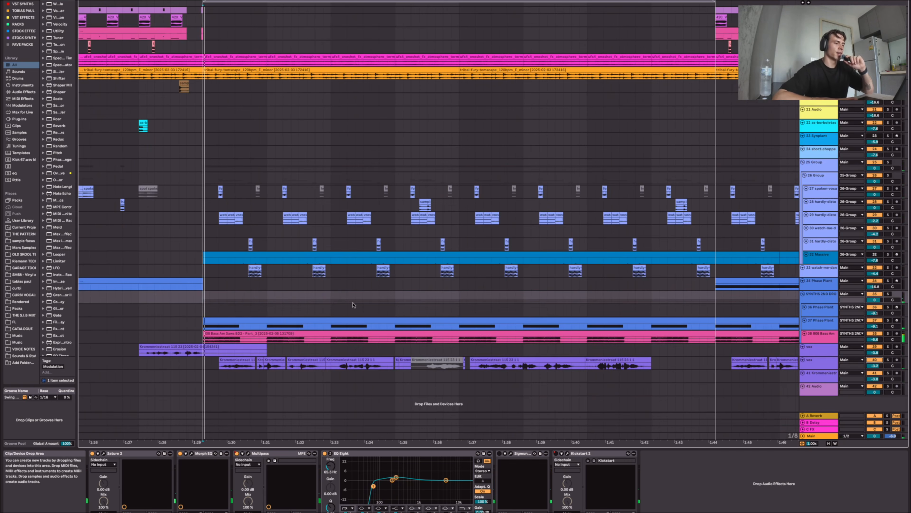
scroll(194, 327, "left", 2)
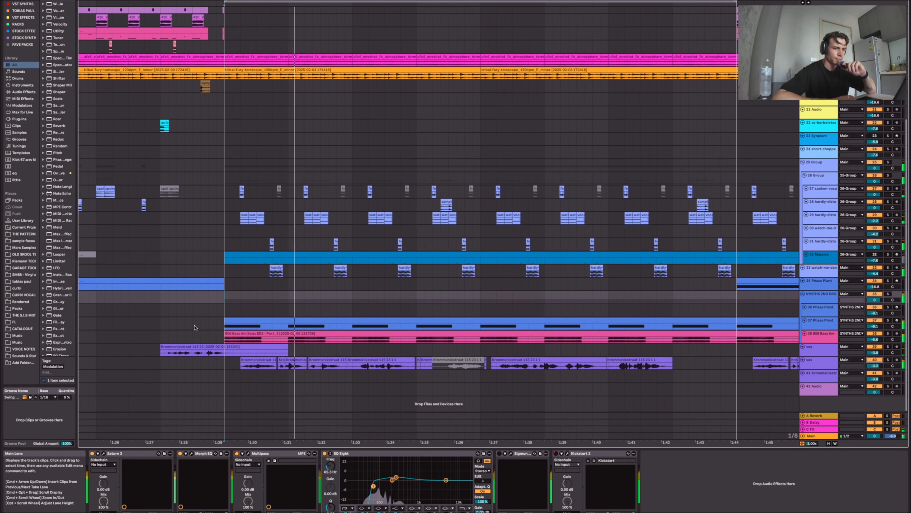
scroll(194, 327, "right", 1)
scroll(301, 175, "up", 1)
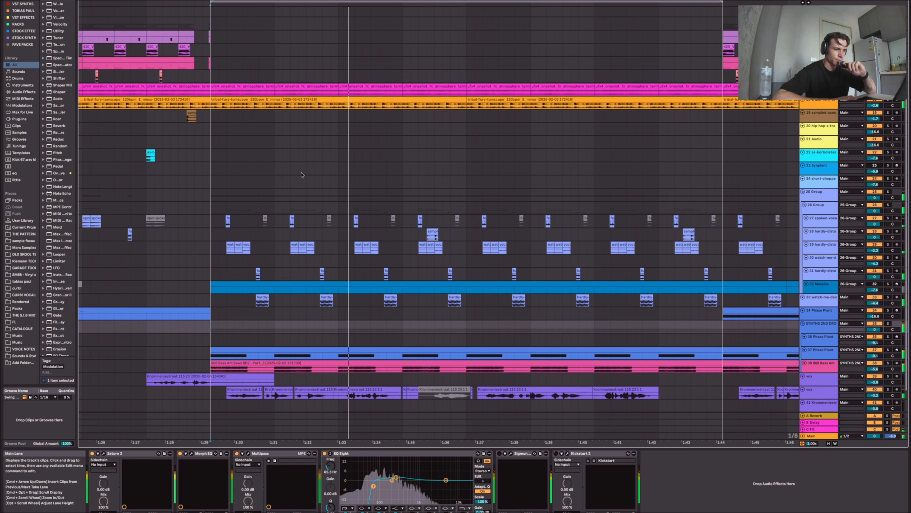
Highlight the track 29 vocal chops, and the drums w reverb and percussion clips, across the looped breakdown during playback.
left_click_drag(211, 251, 722, 248)
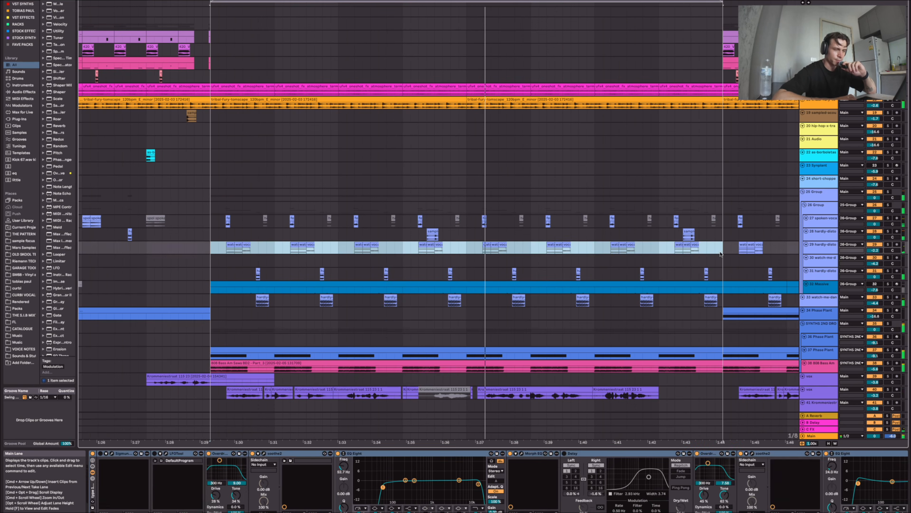
scroll(722, 243, "up", 6)
scroll(722, 246, "up", 1)
left_click_drag(201, 108, 712, 135)
scroll(555, 149, "down", 3)
scroll(555, 150, "up", 2)
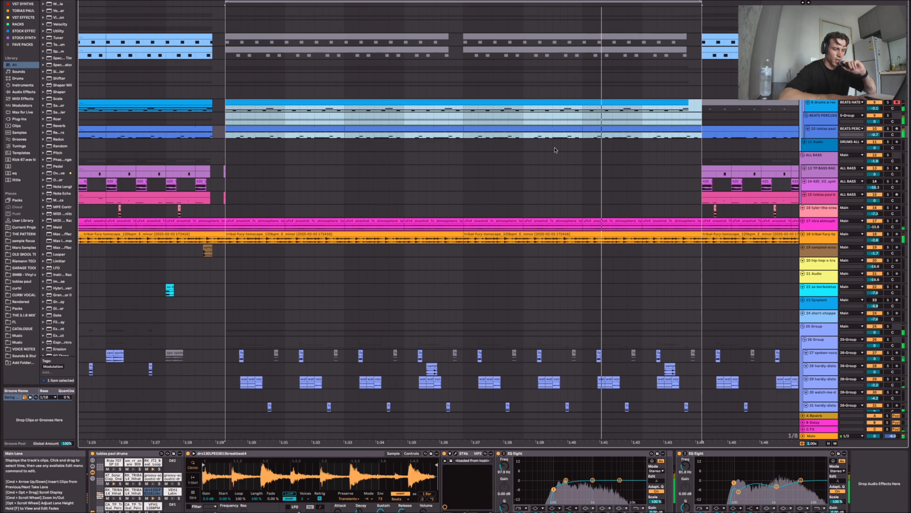
scroll(538, 197, "right", 8)
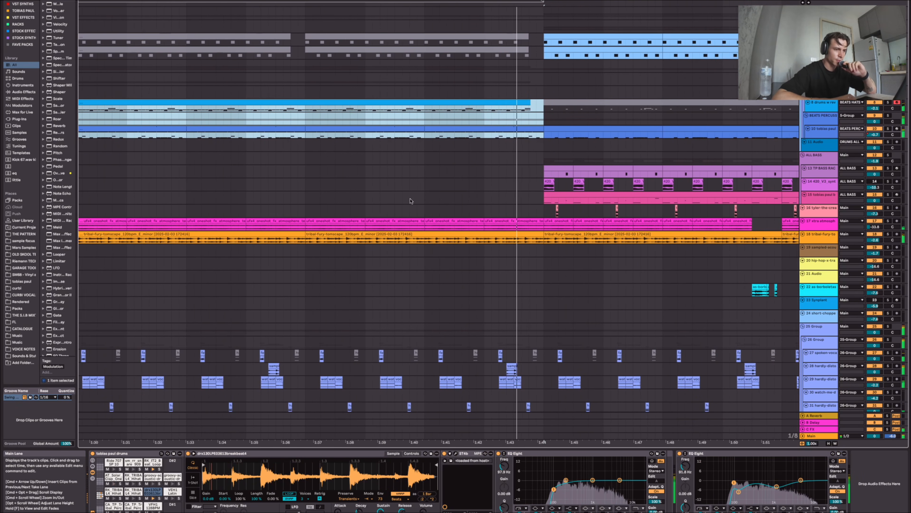
Play the section starting at 1:44 with the full mix, following the drum, bass, synth and vocal tracks that enter there.
scroll(524, 233, "right", 4)
scroll(321, 90, "down", 5)
left_click(321, 90)
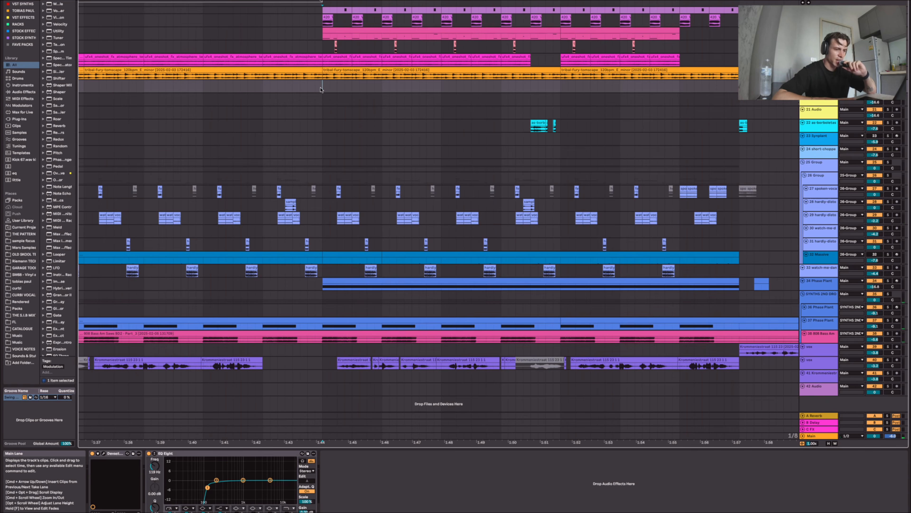
scroll(321, 90, "up", 5)
scroll(323, 101, "down", 4)
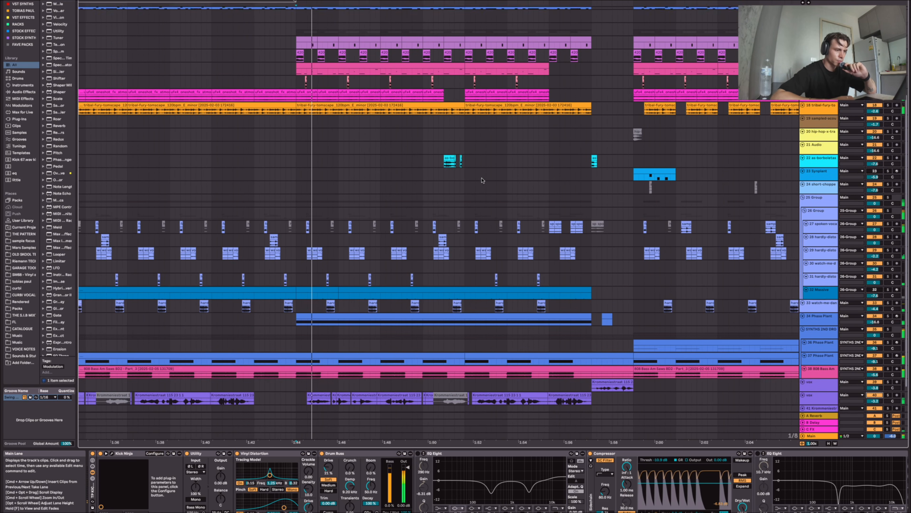
scroll(482, 179, "down", 1)
scroll(483, 180, "right", 1)
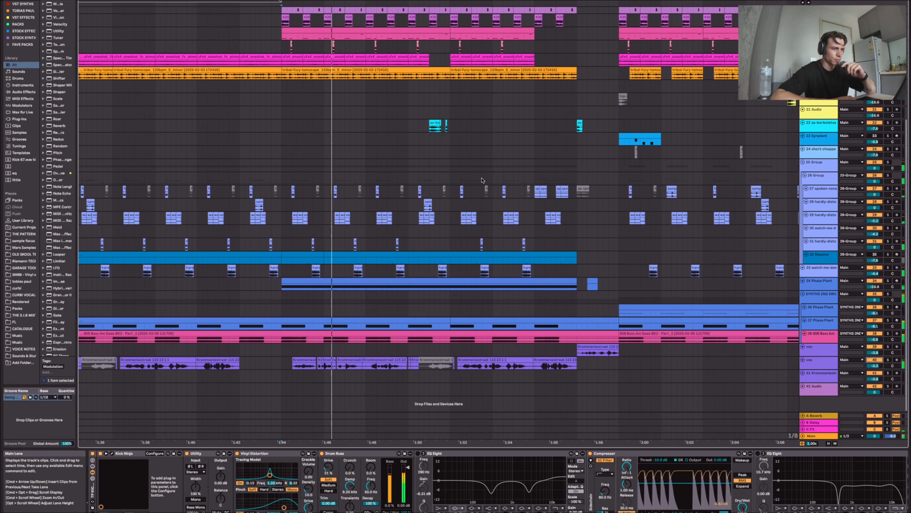
scroll(482, 180, "up", 5)
scroll(436, 215, "down", 2)
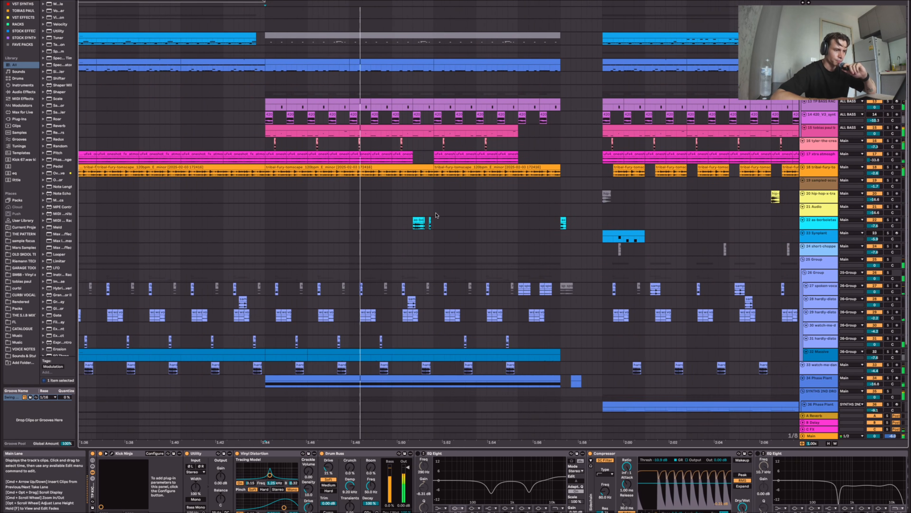
scroll(436, 214, "up", 2)
scroll(437, 214, "up", 2)
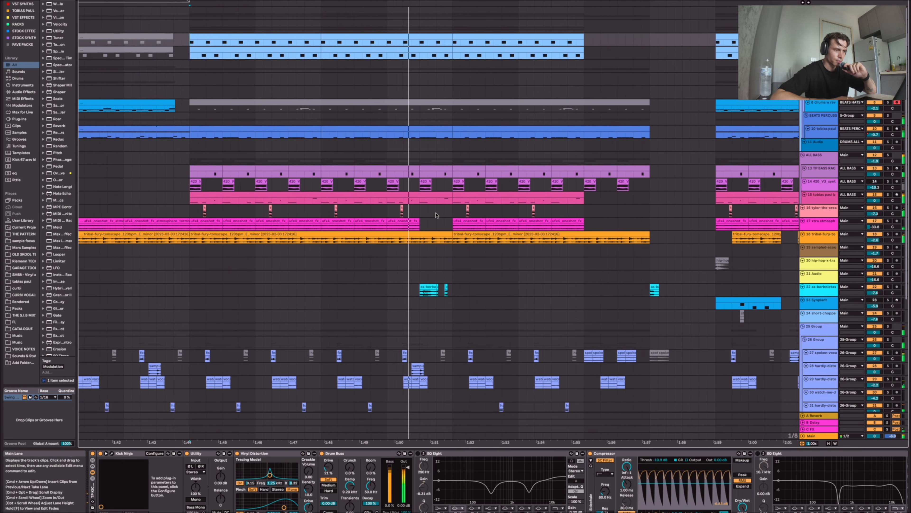
scroll(436, 215, "down", 4)
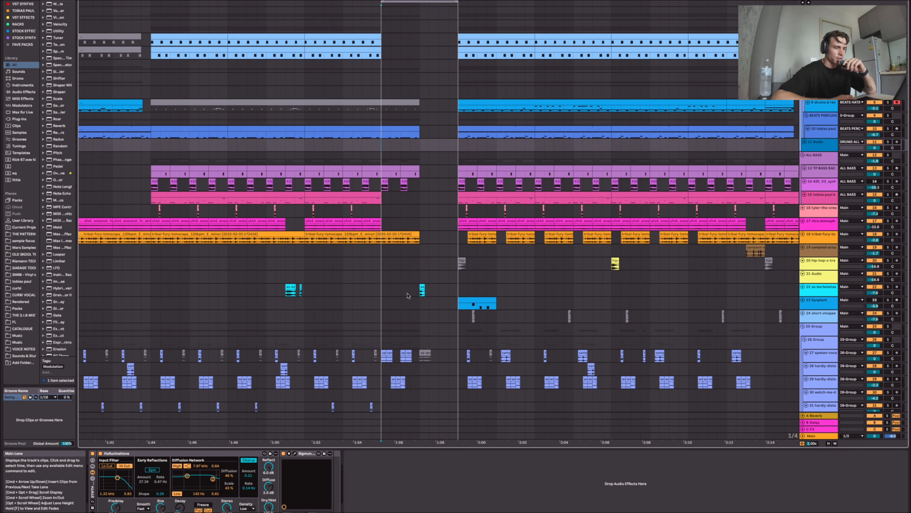
Play the looped transition from about 1:55 to 1:59 and highlight the track 22 exotic melody clip inside it.
scroll(408, 295, "down", 5)
scroll(408, 296, "left", 1)
scroll(422, 370, "up", 5)
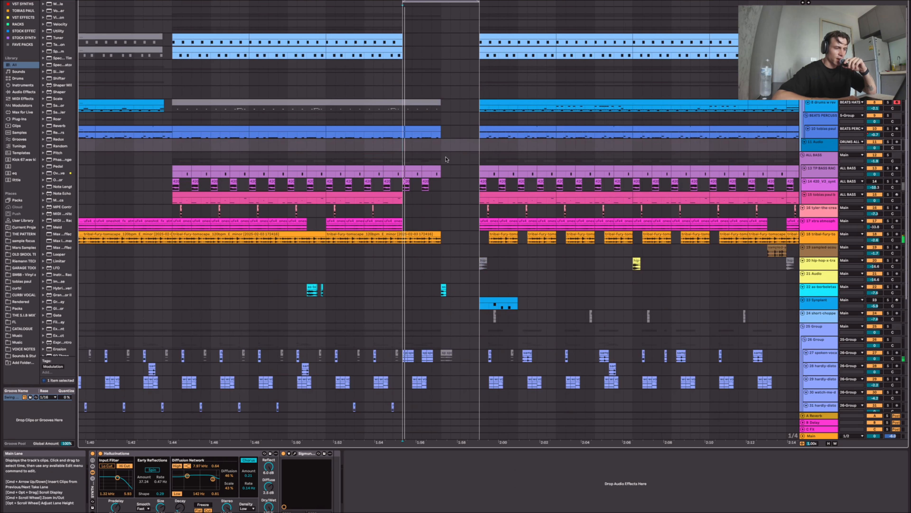
scroll(446, 159, "down", 6)
scroll(438, 160, "right", 2)
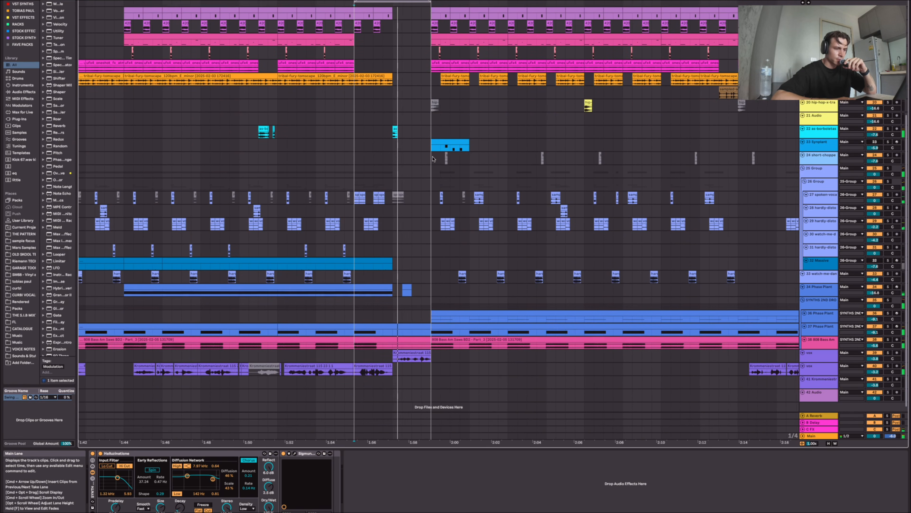
scroll(433, 159, "up", 3)
scroll(432, 159, "right", 1)
scroll(433, 159, "down", 3)
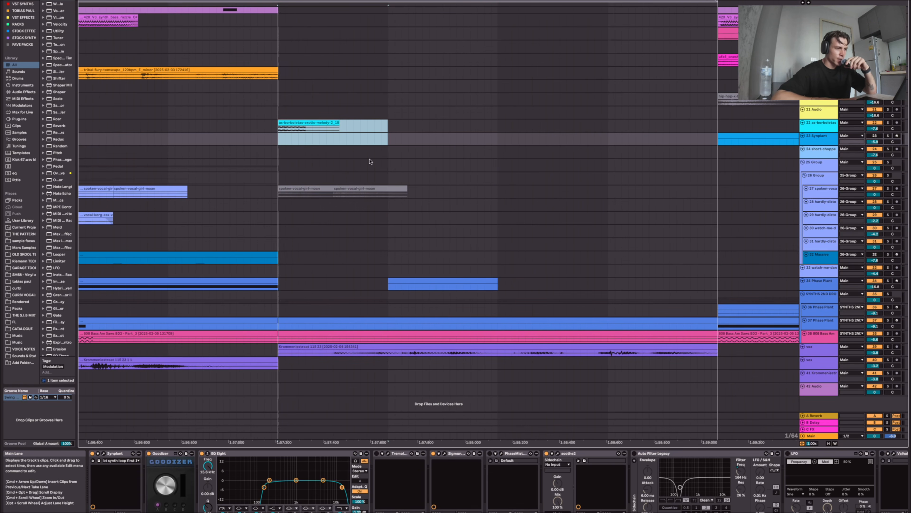
Play the looped second drop from about 1:59 with the full mix and view its place in the whole arrangement.
scroll(370, 162, "down", 3)
scroll(371, 161, "down", 3)
scroll(371, 162, "up", 5)
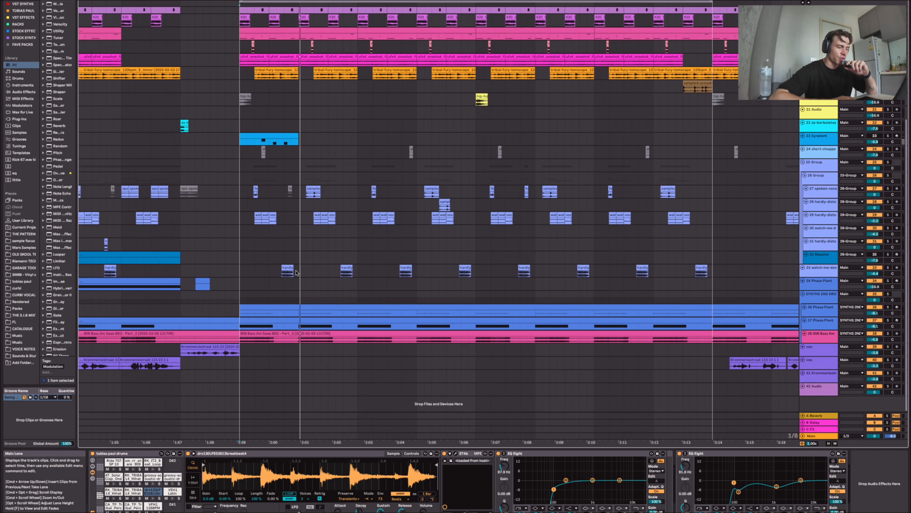
scroll(297, 273, "down", 8)
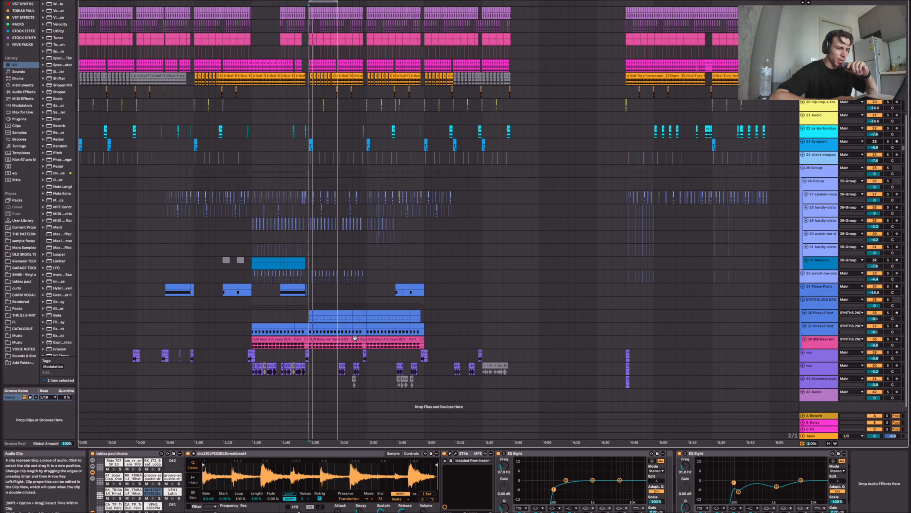
scroll(314, 319, "up", 8)
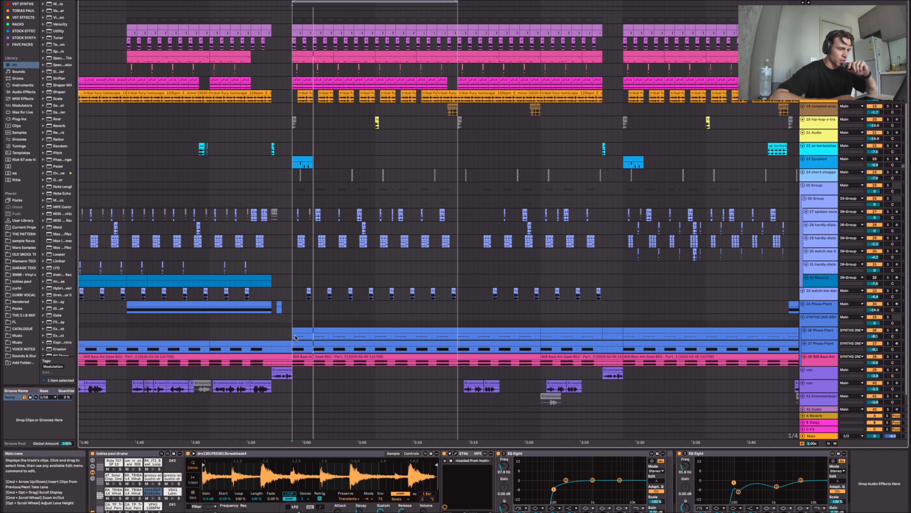
Highlight the Phase Plant and 808 bass clips of the SYNTHS 2ND DROP group across the loop and play them.
left_click_drag(293, 336, 444, 362)
key("space")
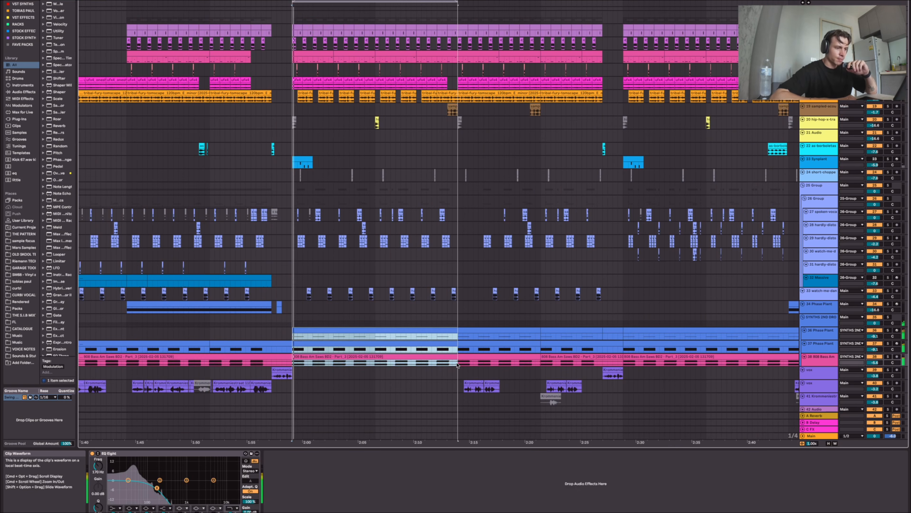
left_click(875, 304)
scroll(350, 348, "up", 2)
scroll(349, 347, "up", 5)
scroll(351, 348, "down", 5)
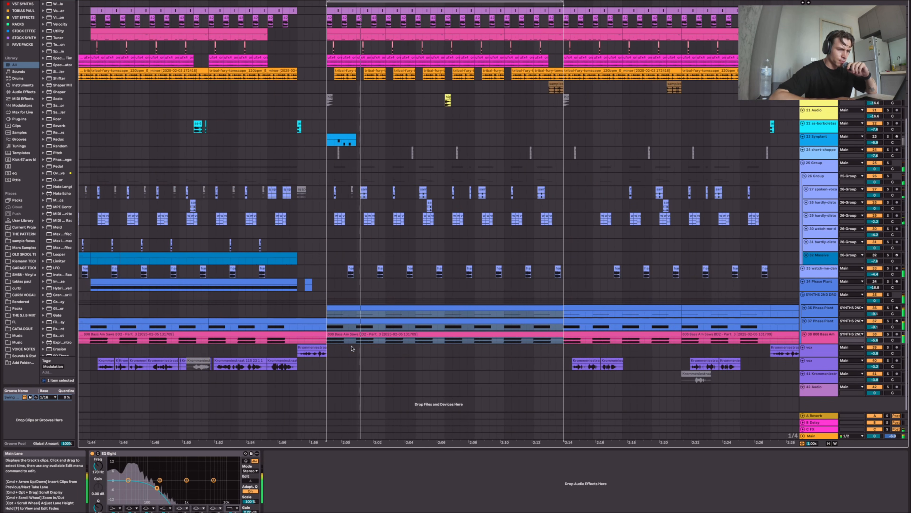
Mute the SYNTHS 2ND DROP group and play the second drop from its start without those synths.
left_click(874, 294)
scroll(344, 281, "up", 3)
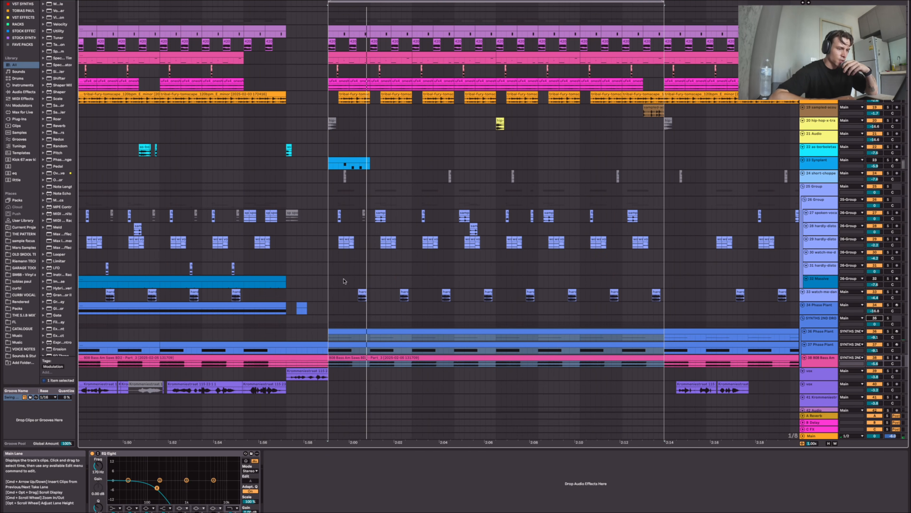
left_click(331, 322)
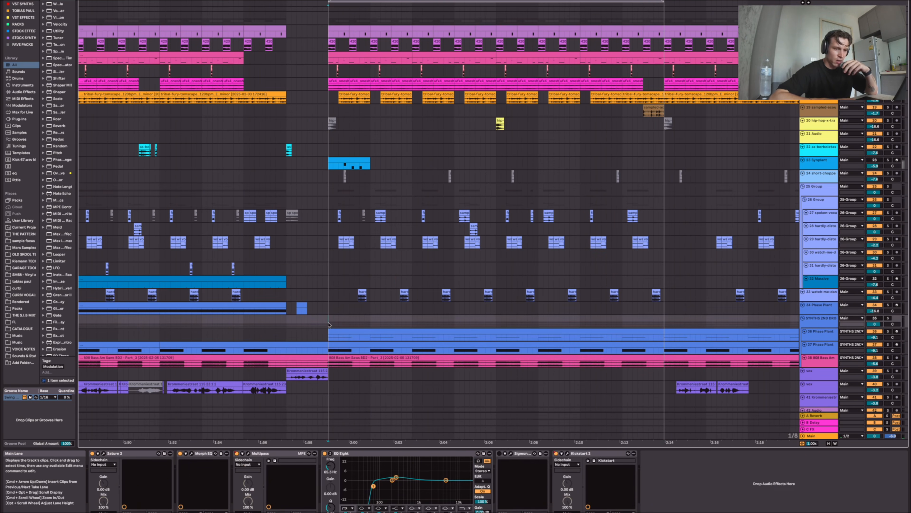
key("space")
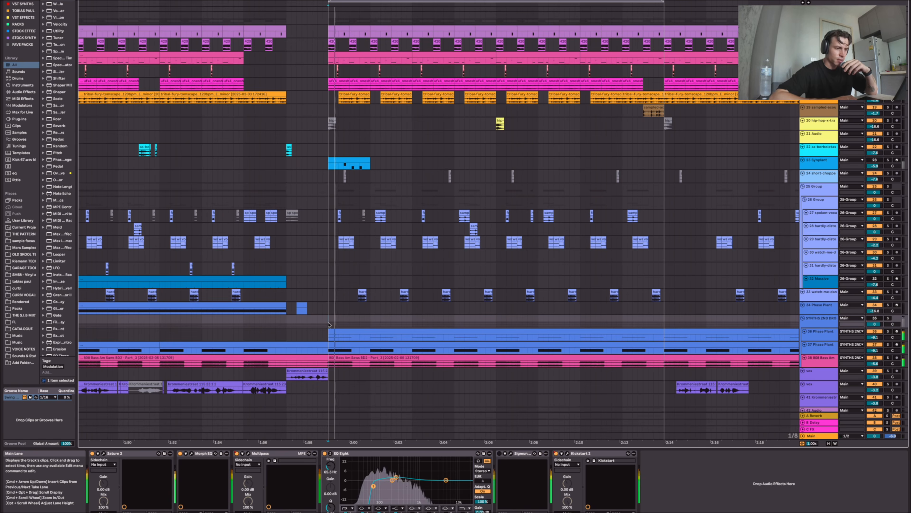
scroll(345, 326, "down", 1)
scroll(344, 326, "right", 1)
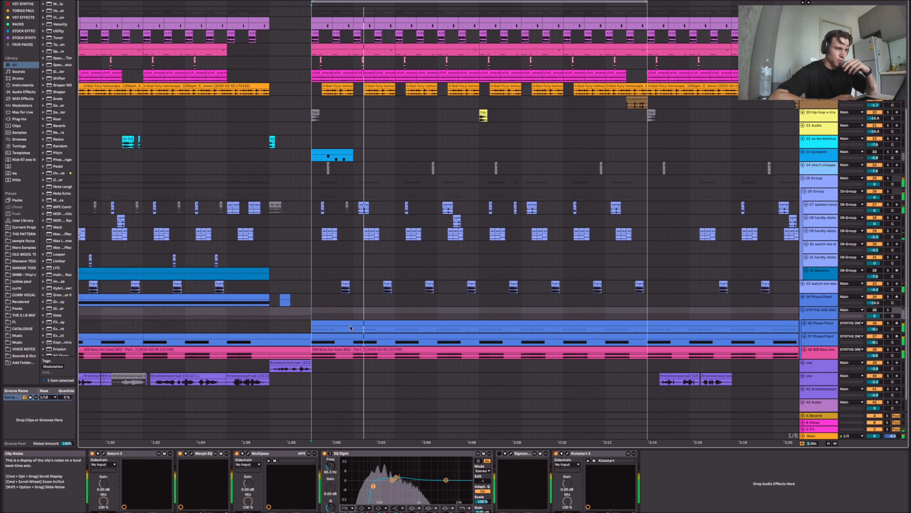
Highlight the track 29 vocal chops across the loop, stop playback, and undo the recent track mute changes.
left_click_drag(312, 233, 641, 231)
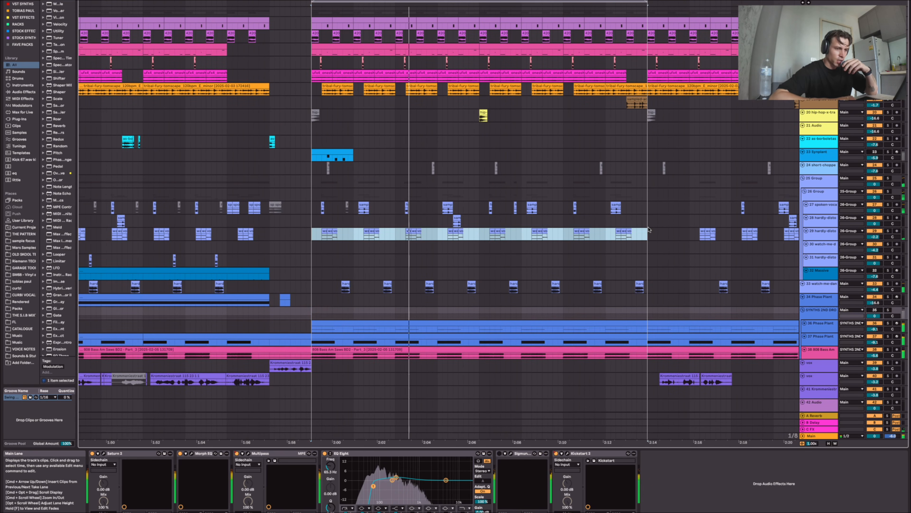
key("space")
key("super+z")
key("super+z")
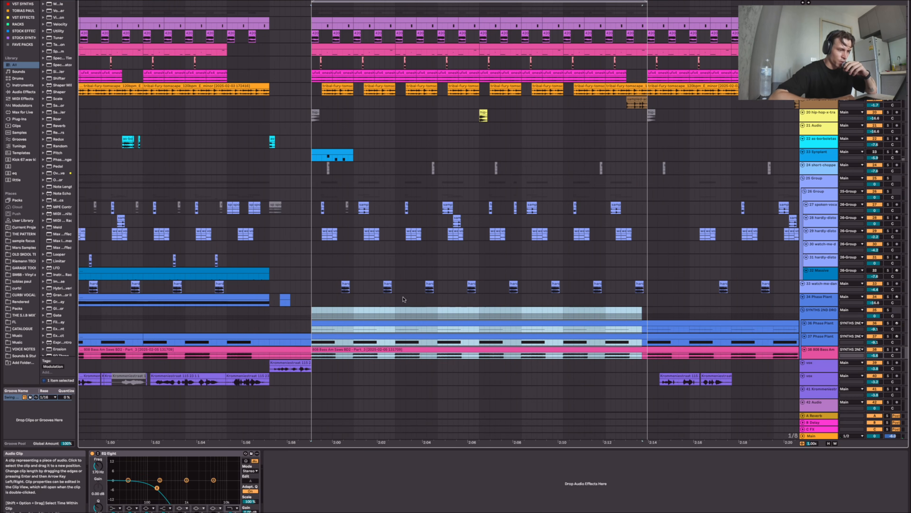
Audition the track 29 vocal chops of the second drop in solo.
scroll(300, 303, "up", 2)
scroll(300, 303, "left", 1)
left_click(888, 268)
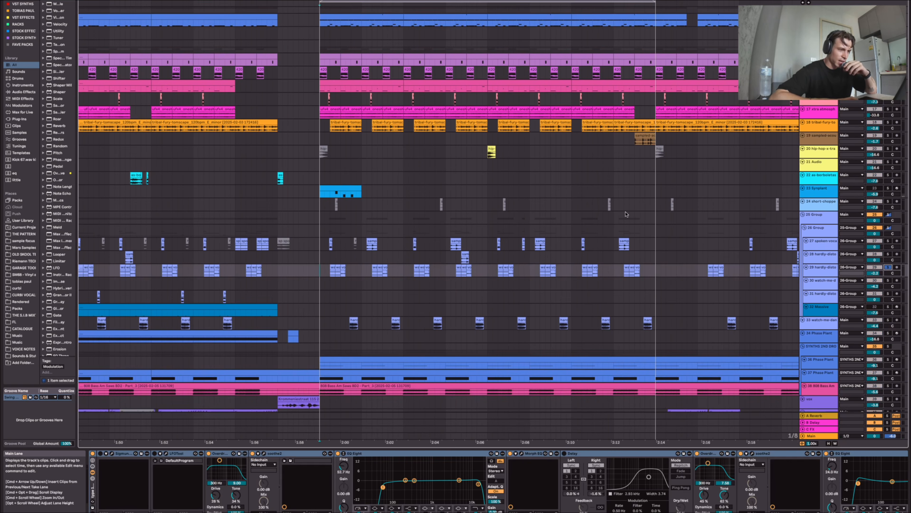
Solo the drums w reverb track and play its clip section from about 2:03 to 2:06.
scroll(539, 180, "up", 3)
scroll(538, 179, "right", 1)
left_click(388, 112)
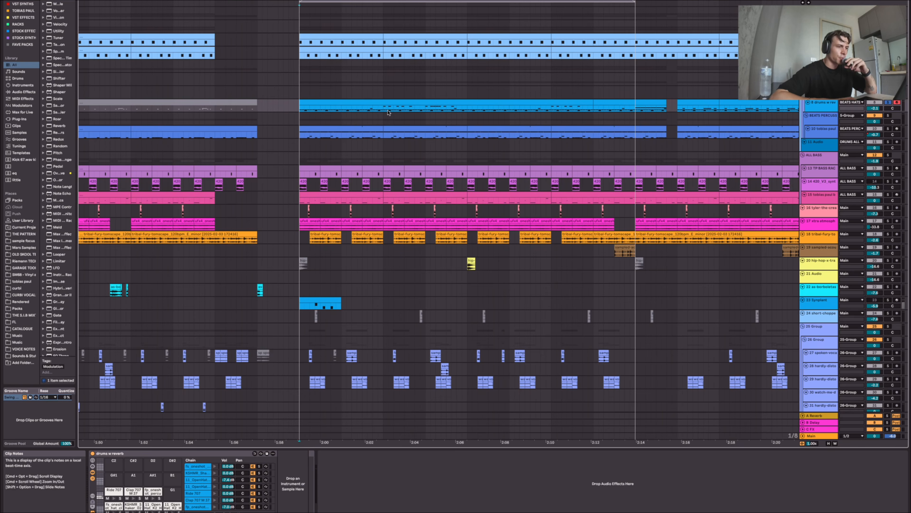
left_click_drag(384, 109, 468, 109)
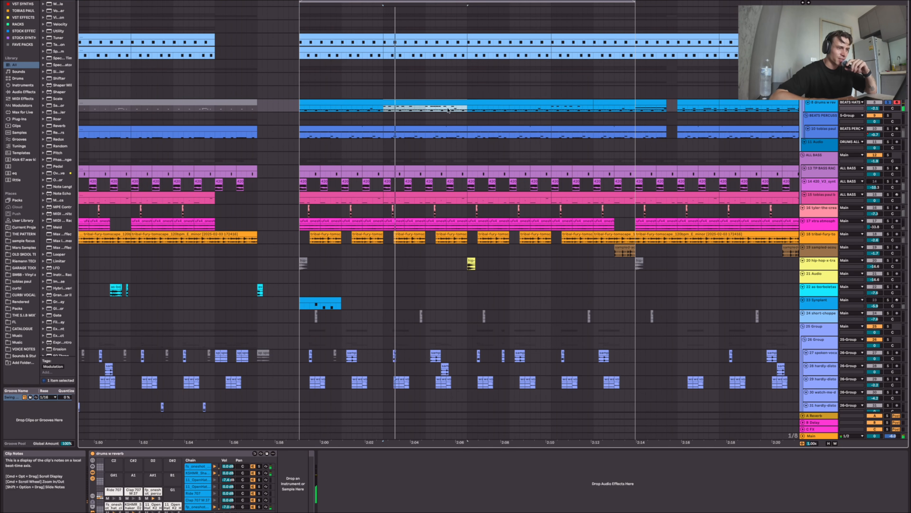
Audition the track 27 spoken vocal clips in solo from about 2:06, and return to the full mix.
scroll(435, 125, "right", 1)
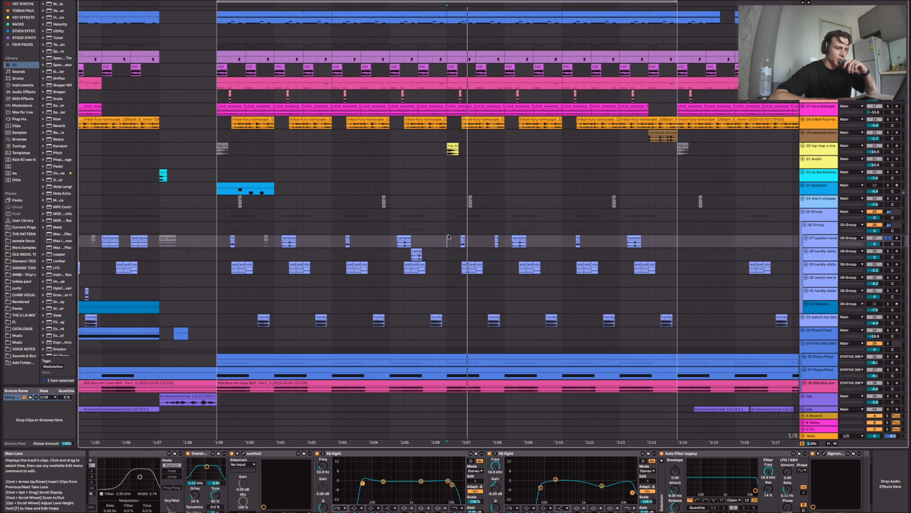
scroll(448, 237, "right", 5)
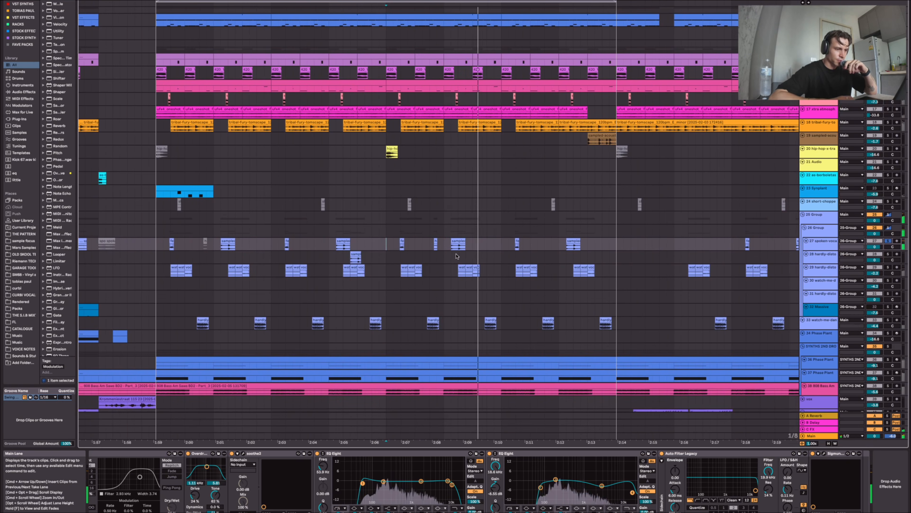
scroll(490, 256, "down", 5)
key("s")
Extend the loop across the whole second drop and play it with the full mix, following all its layers.
scroll(490, 265, "up", 5)
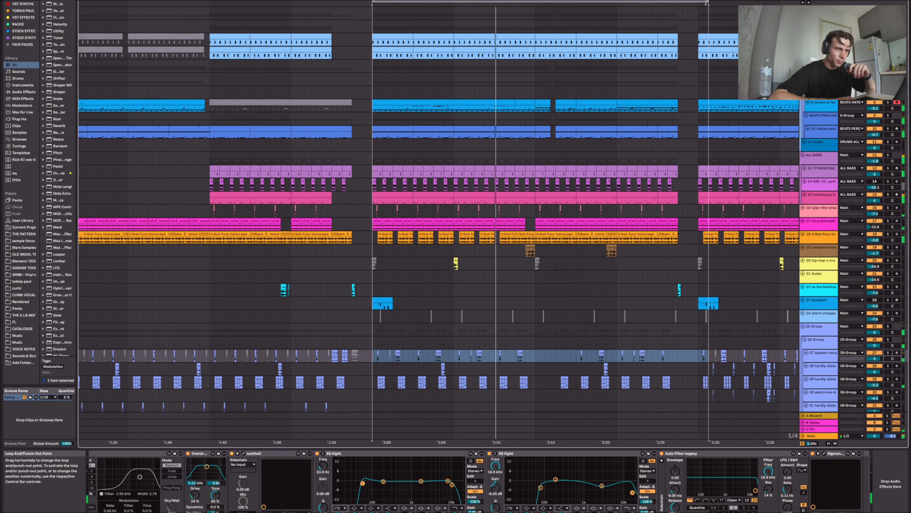
scroll(558, 123, "down", 5)
scroll(559, 124, "down", 1)
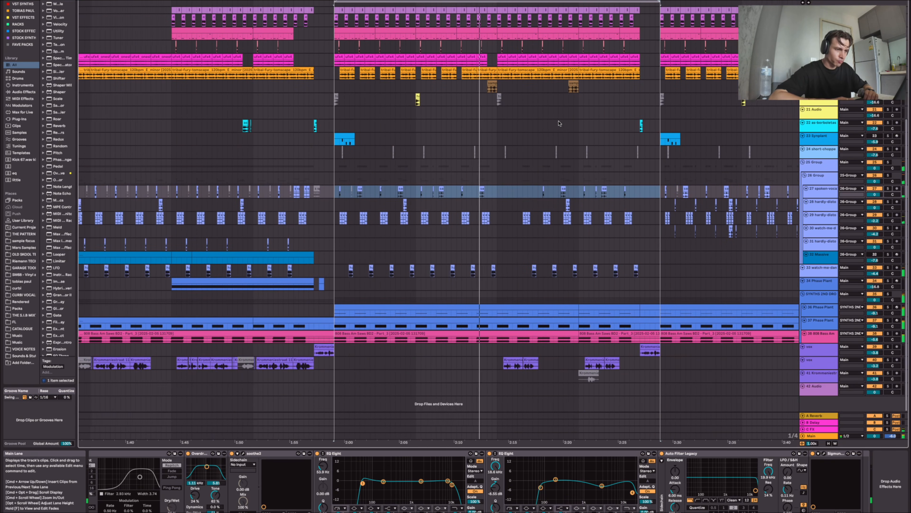
scroll(553, 126, "up", 5)
scroll(448, 170, "up", 4)
scroll(448, 170, "down", 4)
scroll(448, 171, "up", 5)
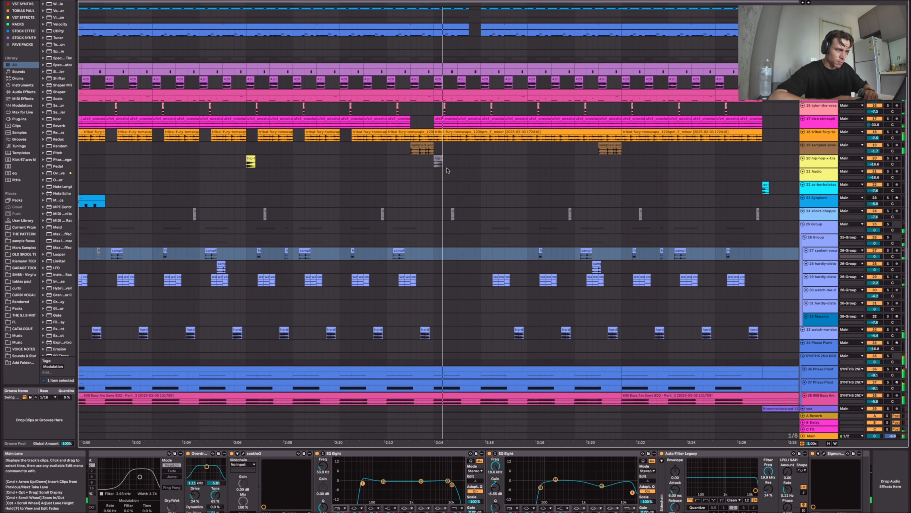
scroll(447, 167, "down", 3)
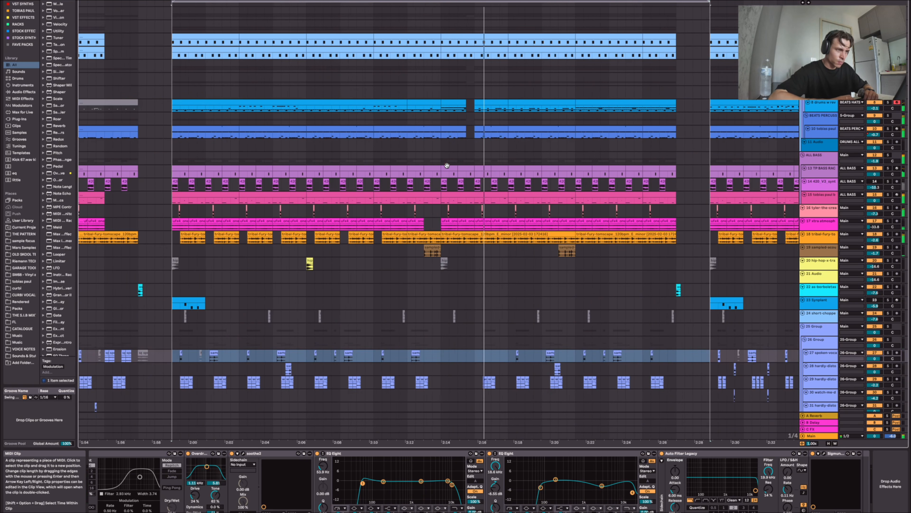
Play the middle of the second drop from about 2:12, examining the change in drums, bass and vocals.
left_click(407, 76)
key("space")
scroll(436, 153, "up", 4)
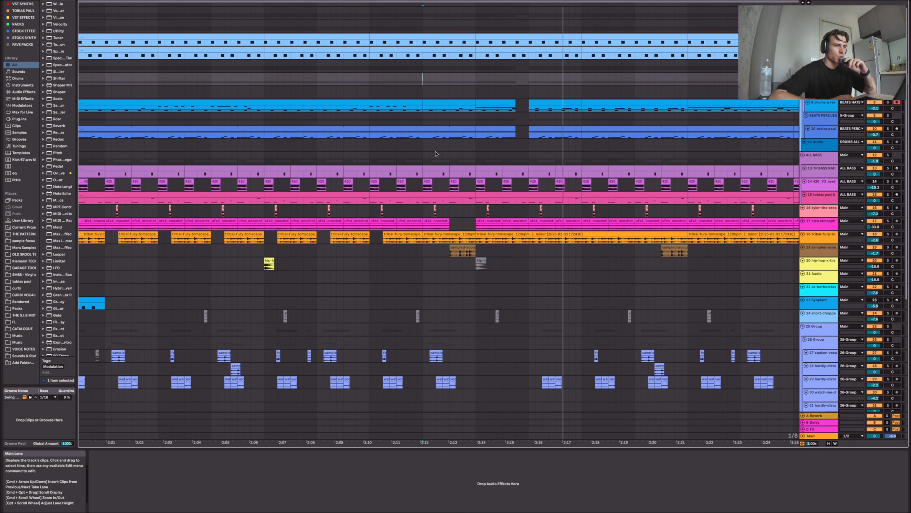
scroll(436, 154, "down", 4)
scroll(437, 154, "down", 3)
scroll(446, 167, "up", 4)
key("space")
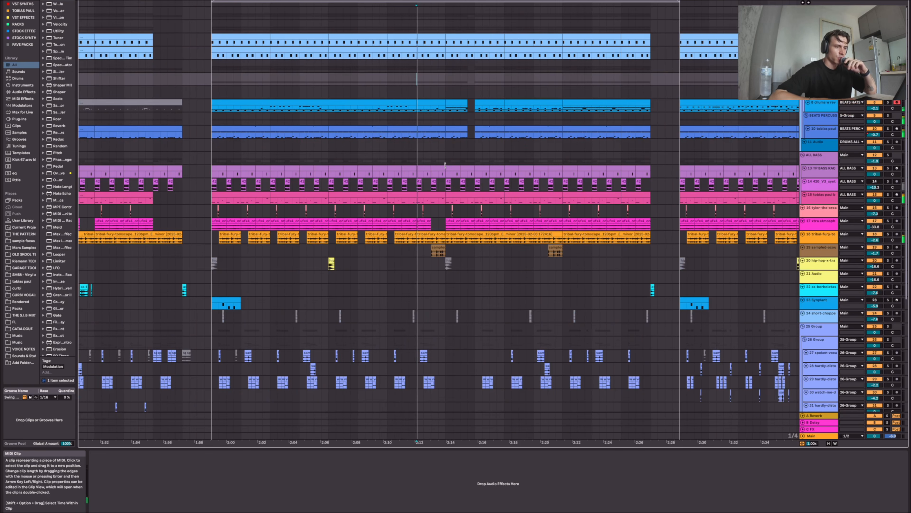
scroll(445, 166, "up", 5)
scroll(407, 161, "down", 4)
scroll(408, 160, "down", 2)
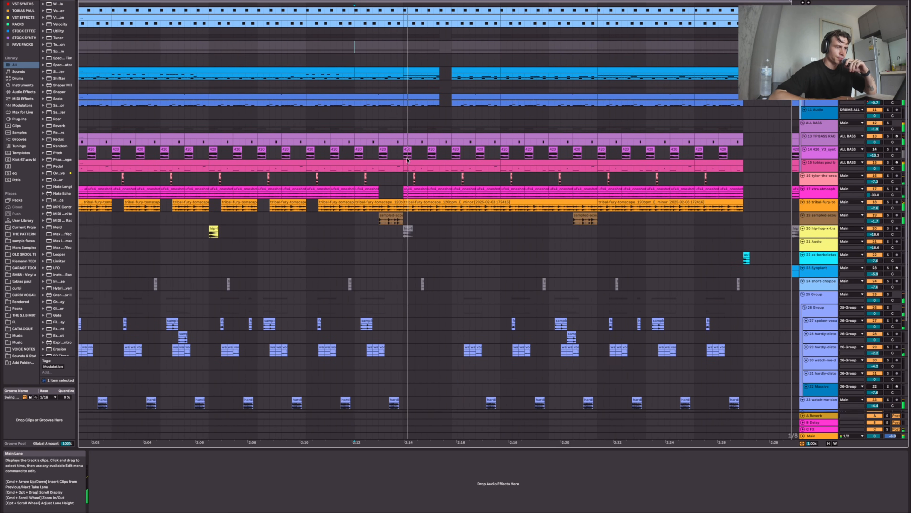
scroll(405, 108, "up", 2)
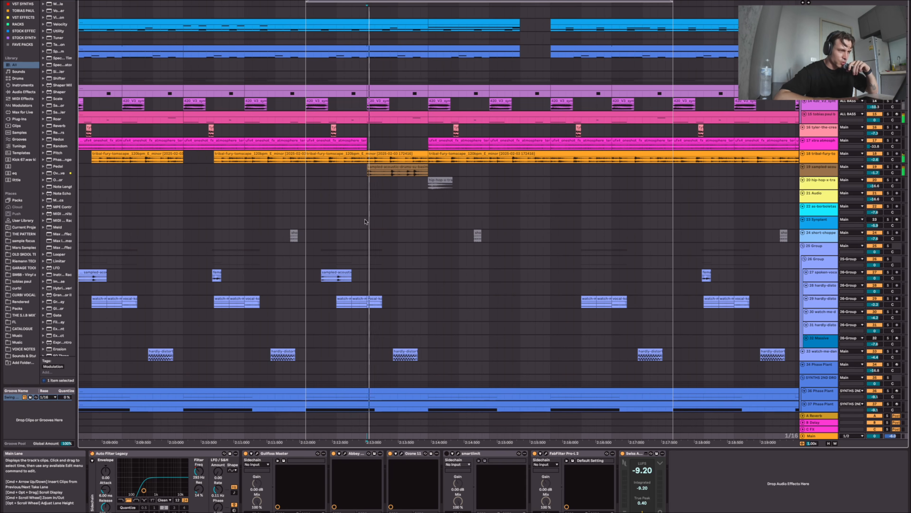
Play the track 19 sampled acoustic drum fill at about 2:13 and highlight the stretch just after it on track 21.
key("space")
scroll(365, 221, "up", 1)
scroll(394, 217, "right", 2)
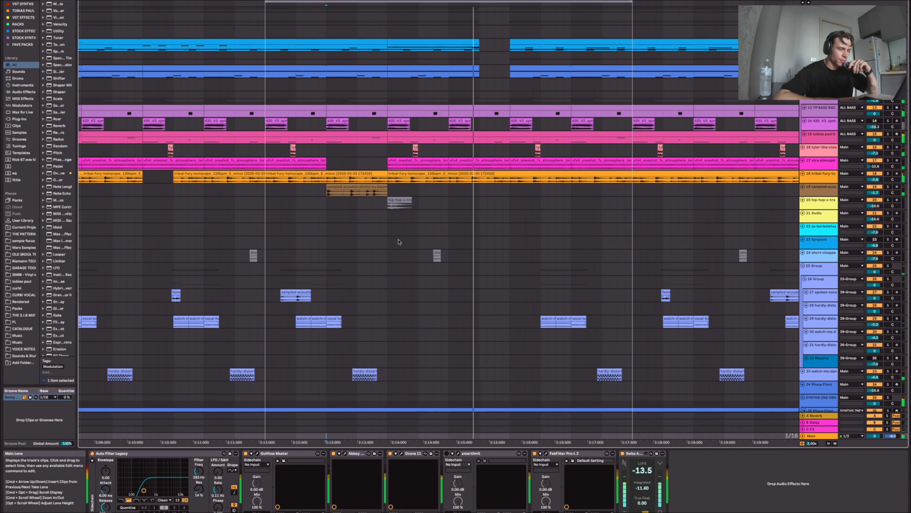
left_click_drag(391, 218, 481, 221)
key("space")
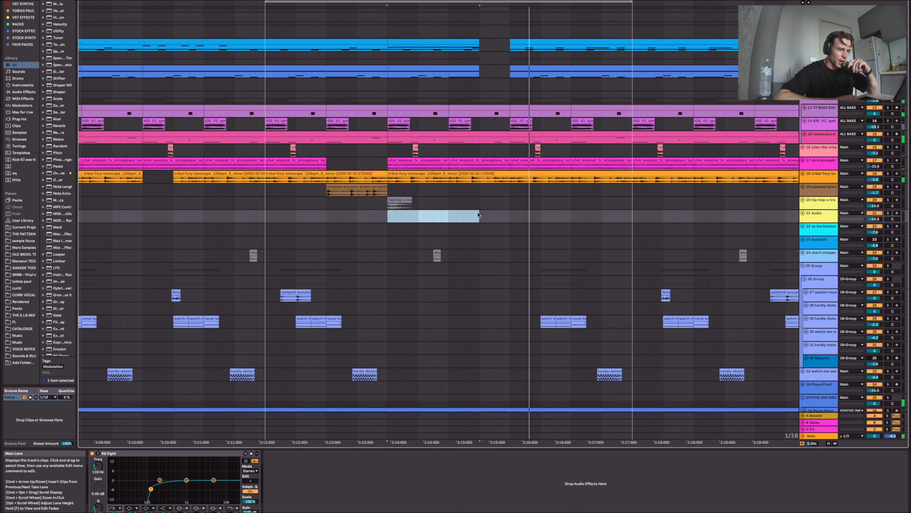
Clear the highlight on track 21 and play the second drop from about 2:13 with the full mix.
left_click_drag(479, 215, 502, 220)
left_click(428, 229)
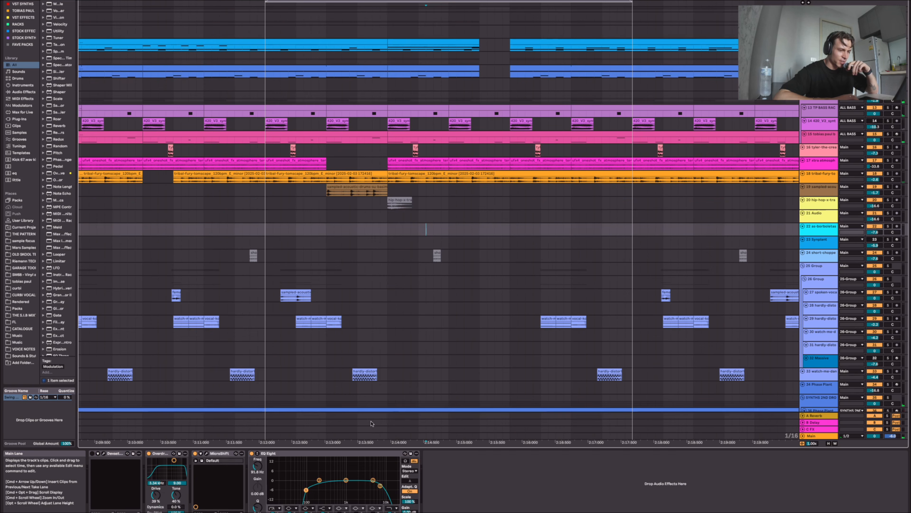
left_click(339, 437)
key("space")
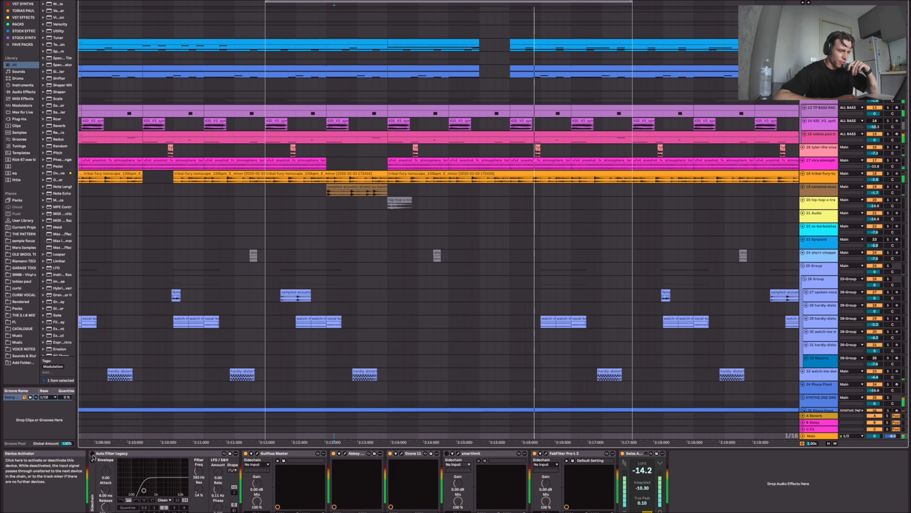
scroll(441, 316, "up", 3)
scroll(443, 324, "left", 5)
key("space")
scroll(443, 324, "right", 1)
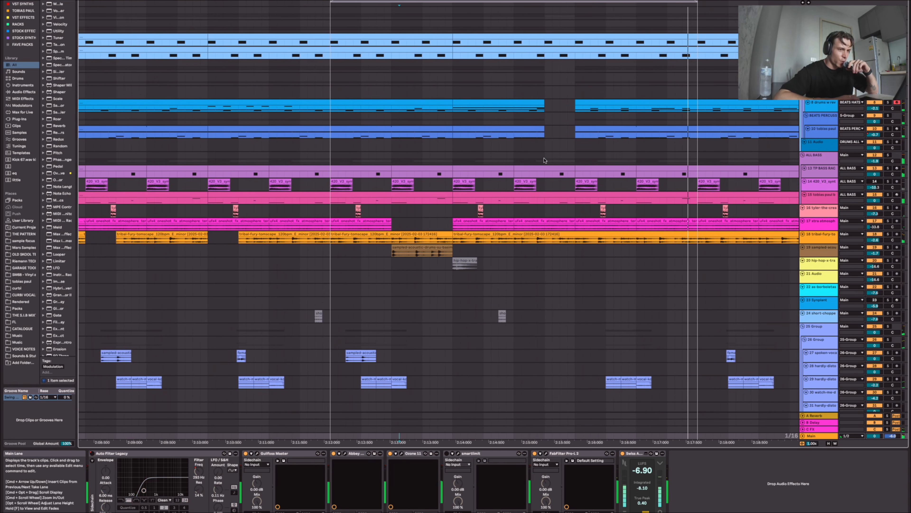
Highlight the short gap in the drum and percussion tracks 8 to 10 at about 2:15.
left_click(549, 161)
scroll(553, 159, "right", 1)
left_click(525, 107)
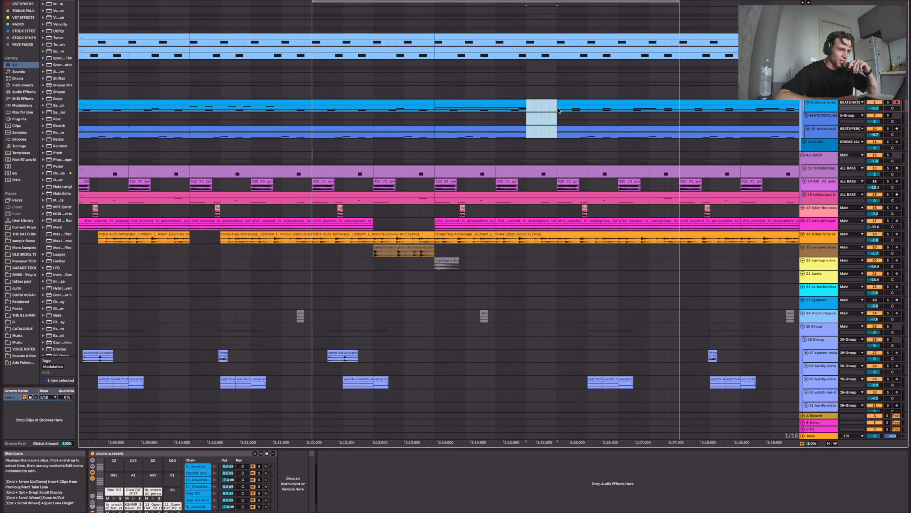
scroll(493, 218, "right", 2)
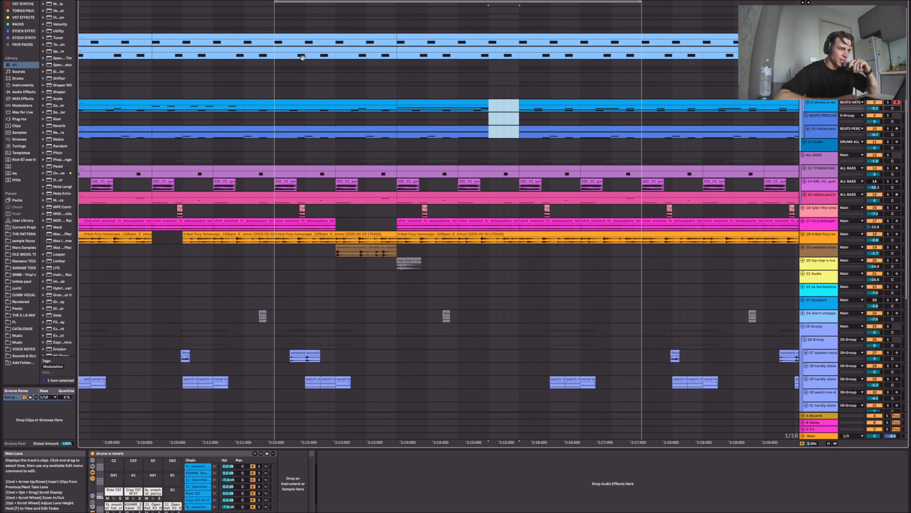
Play the second drop from about 2:12 with the full mix, following the drums through the gap.
left_click(277, 89)
key("space")
scroll(358, 161, "right", 2)
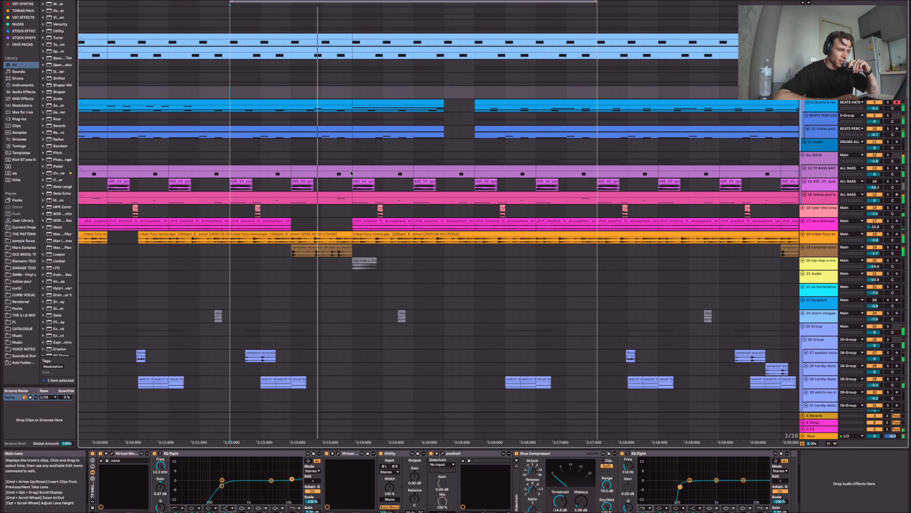
scroll(351, 173, "right", 2)
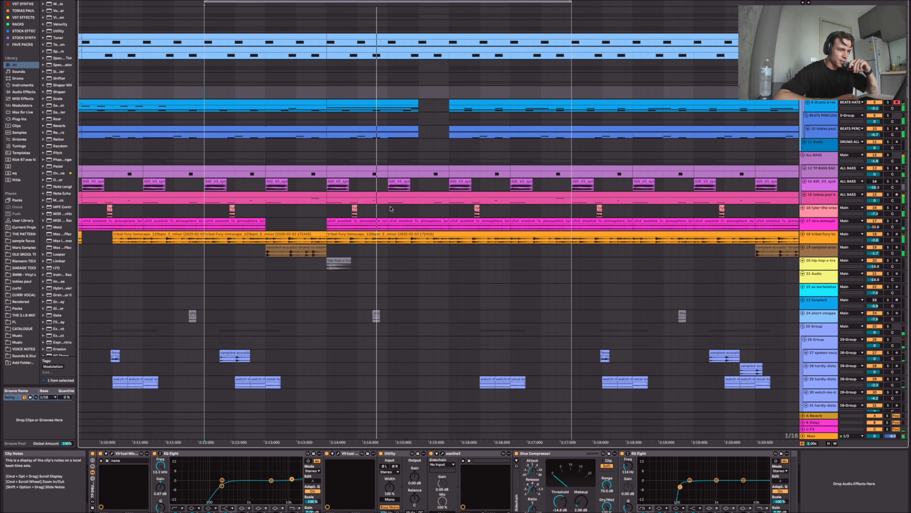
scroll(411, 234, "right", 5)
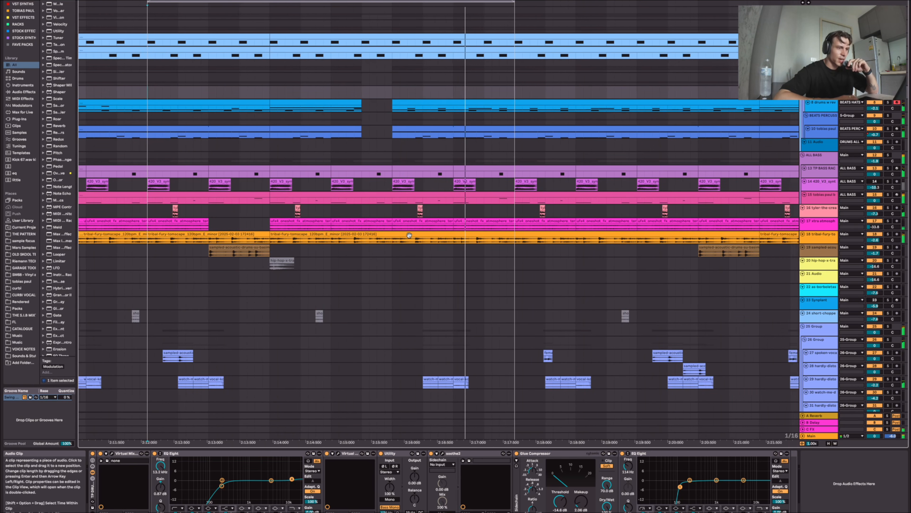
Highlight the drum and percussion stretch from about 2:14 through the gap, and play the full mix from 2:14.
scroll(411, 235, "down", 3)
scroll(424, 236, "down", 3)
left_click_drag(311, 146, 362, 103)
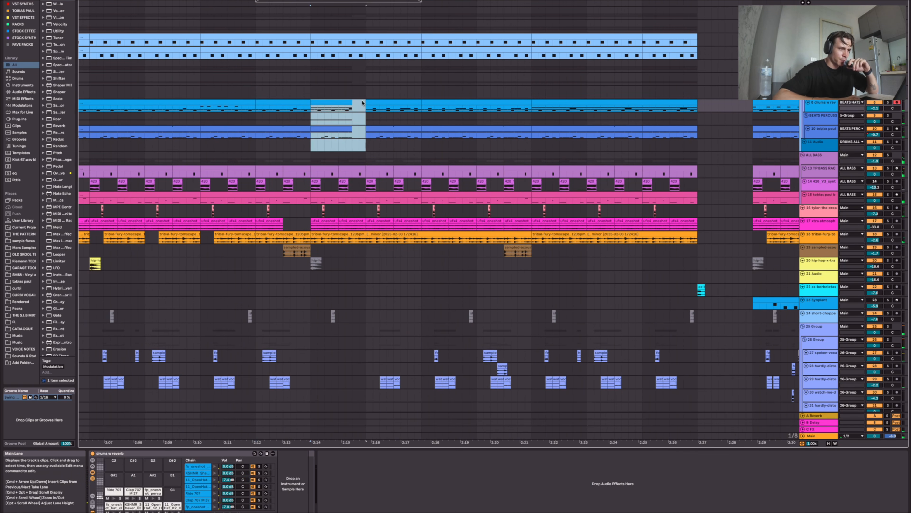
left_click(314, 116)
key("space")
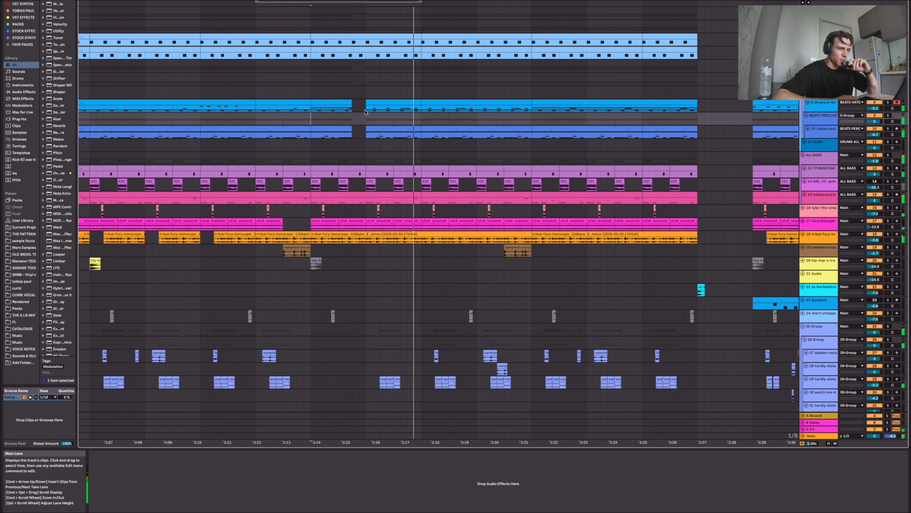
scroll(312, 119, "right", 2)
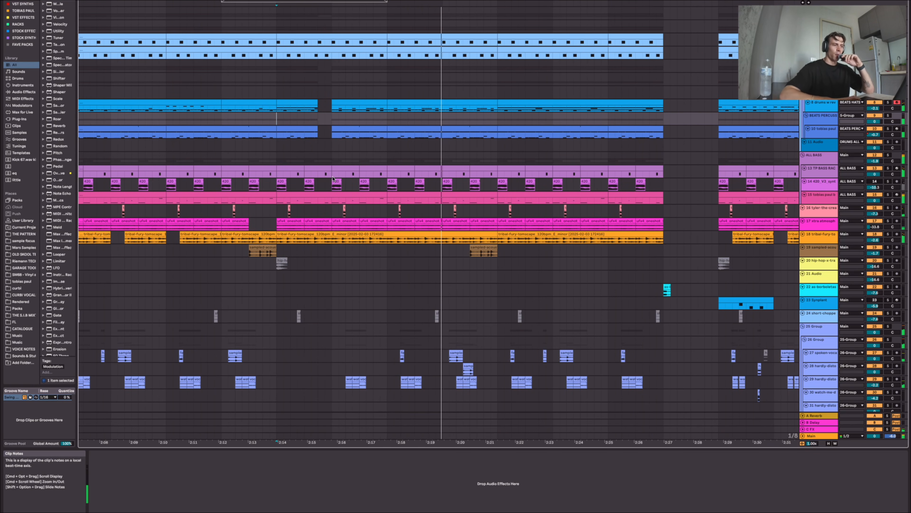
Restart playback from about 2:14 and examine the drum, synth, bass and vocal layers across the whole arrangement.
key("space")
scroll(312, 119, "left", 2)
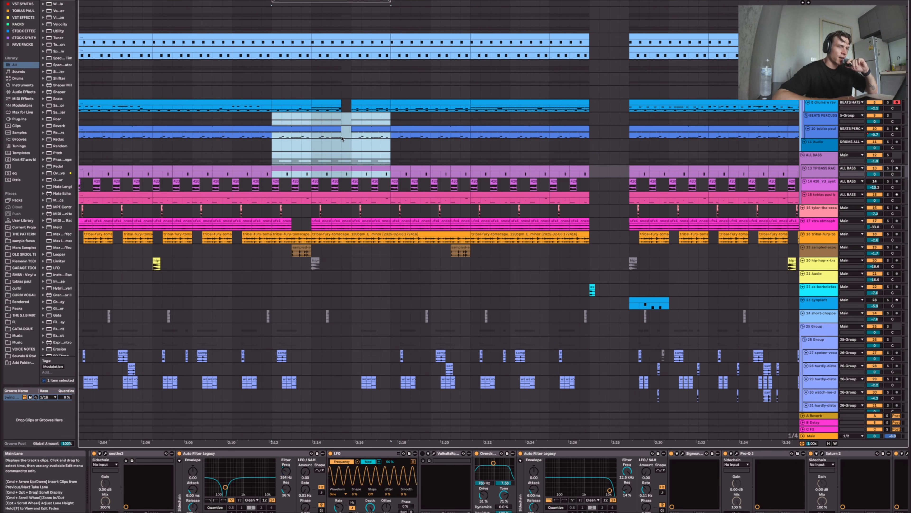
scroll(342, 138, "right", 1)
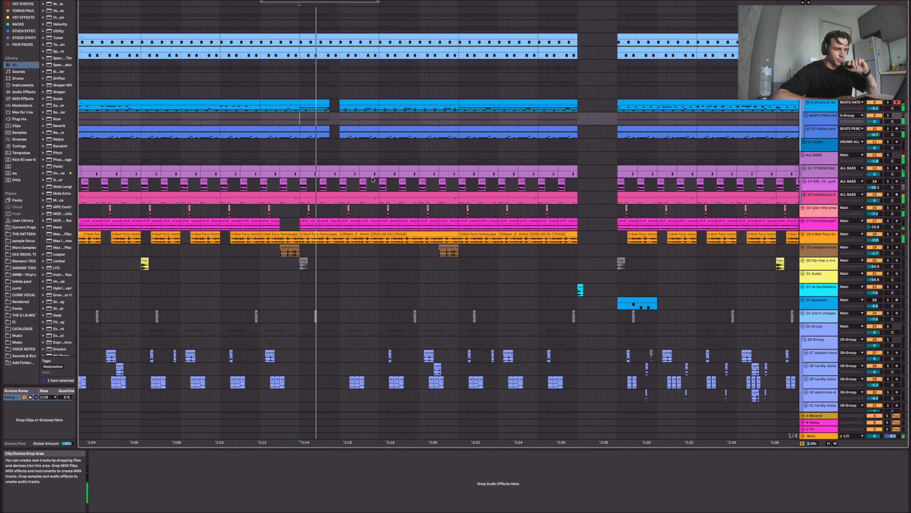
scroll(373, 179, "down", 5)
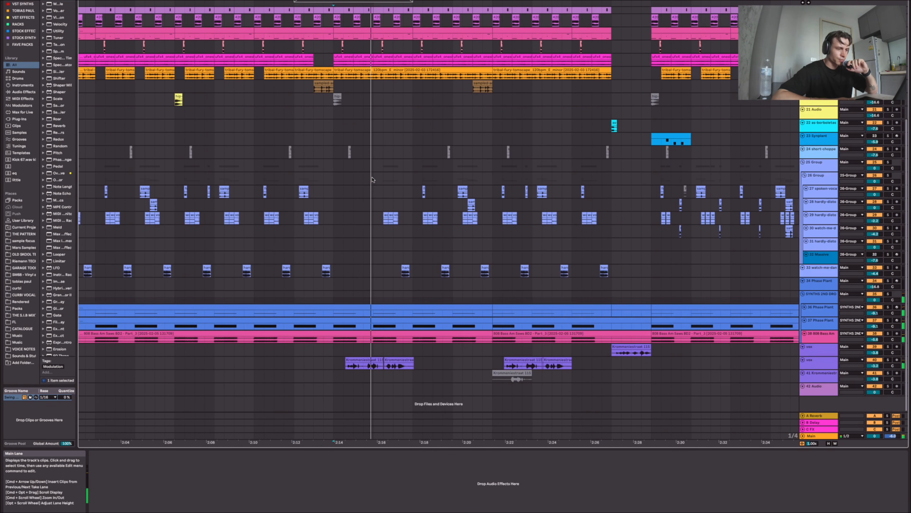
scroll(379, 194, "up", 5)
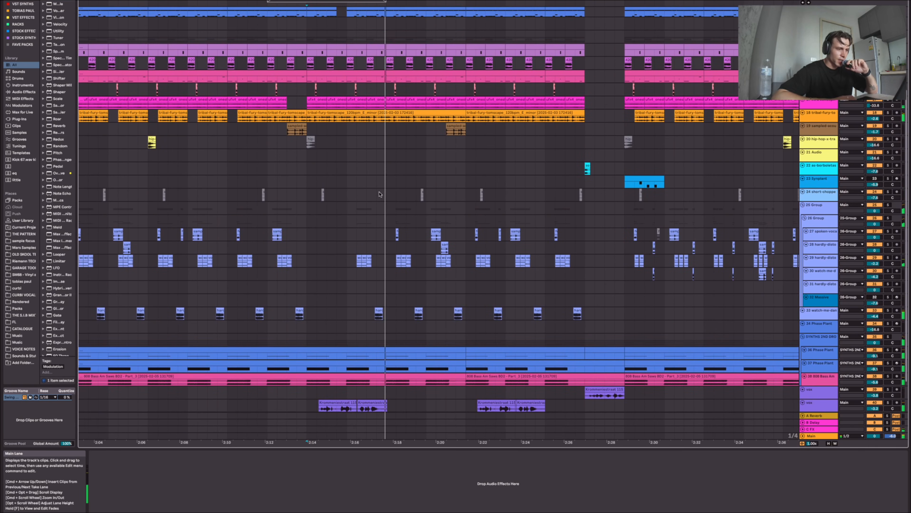
scroll(379, 193, "up", 4)
scroll(379, 193, "down", 5)
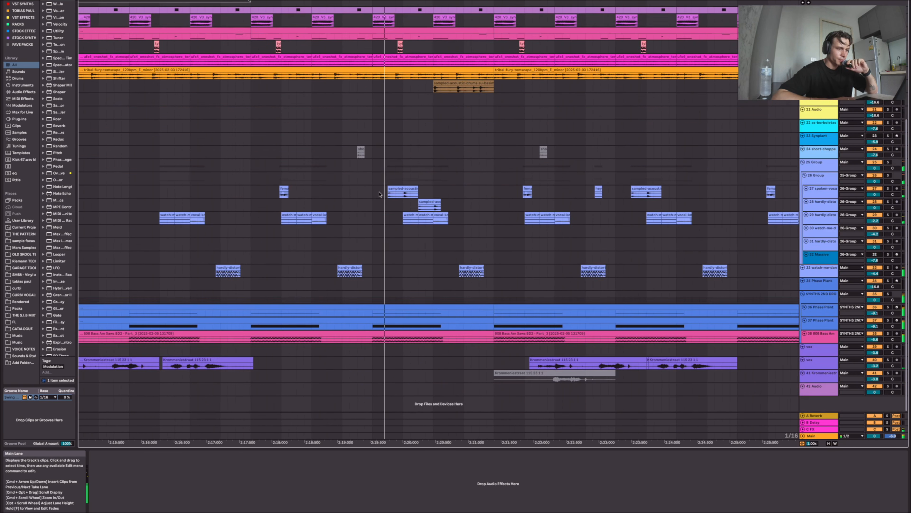
scroll(379, 193, "down", 3)
Highlight the track 40 vocal clips from about 2:14 to 2:25, and follow all layers in the full mix.
left_click_drag(197, 362, 564, 368)
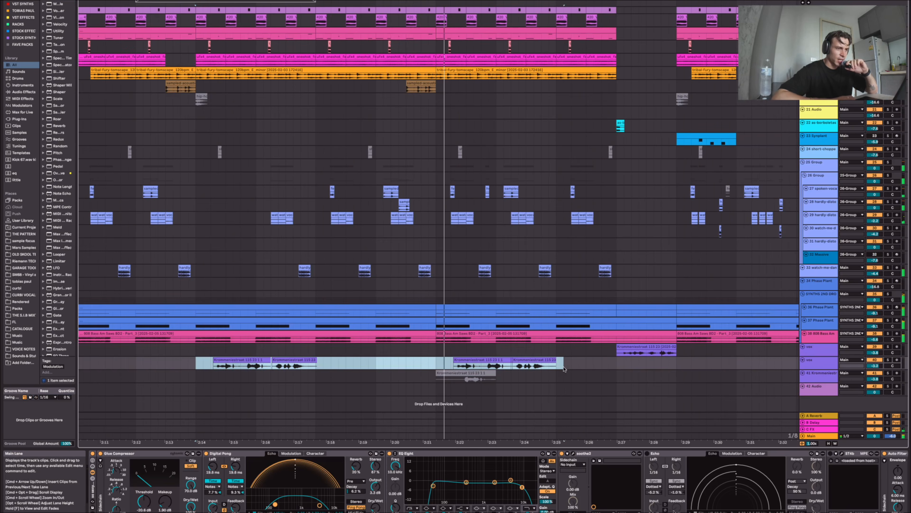
scroll(564, 368, "right", 2)
left_click(533, 379)
scroll(404, 340, "up", 5)
scroll(405, 340, "down", 5)
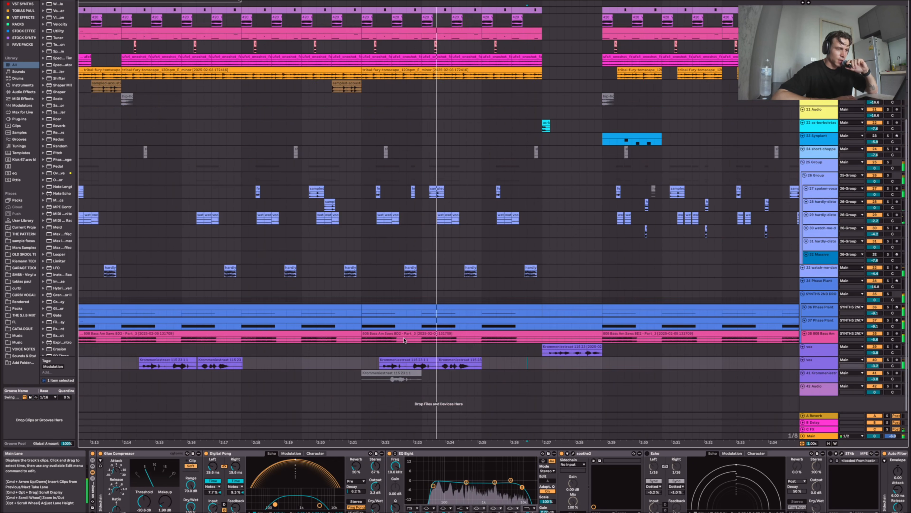
scroll(391, 166, "up", 5)
scroll(392, 166, "down", 5)
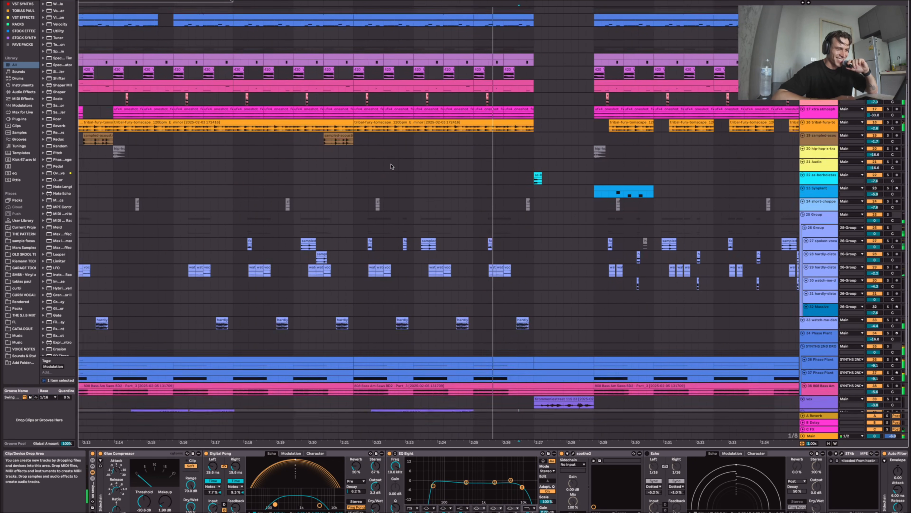
scroll(392, 166, "up", 5)
Play the full mix from the track 19 drum fill at about 2:20, checking the vocal and synth layers.
left_click(333, 102)
left_click(341, 94)
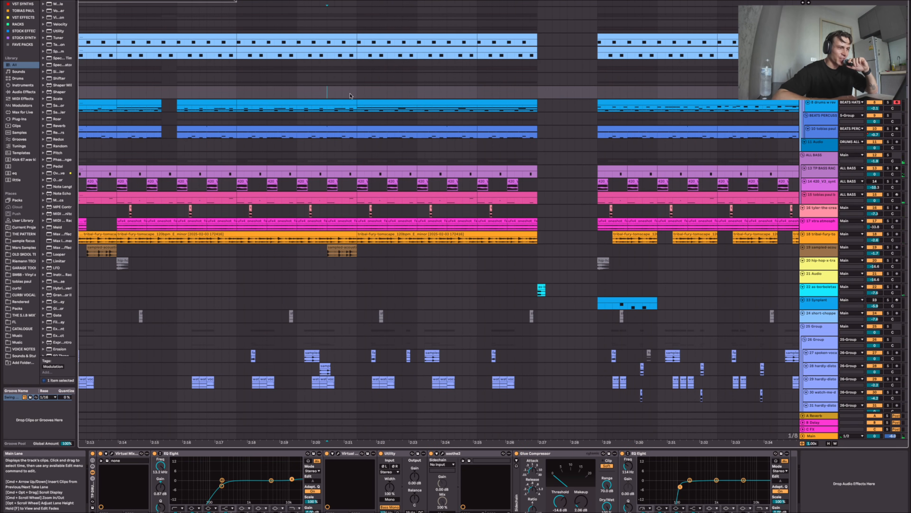
scroll(316, 89, "down", 8)
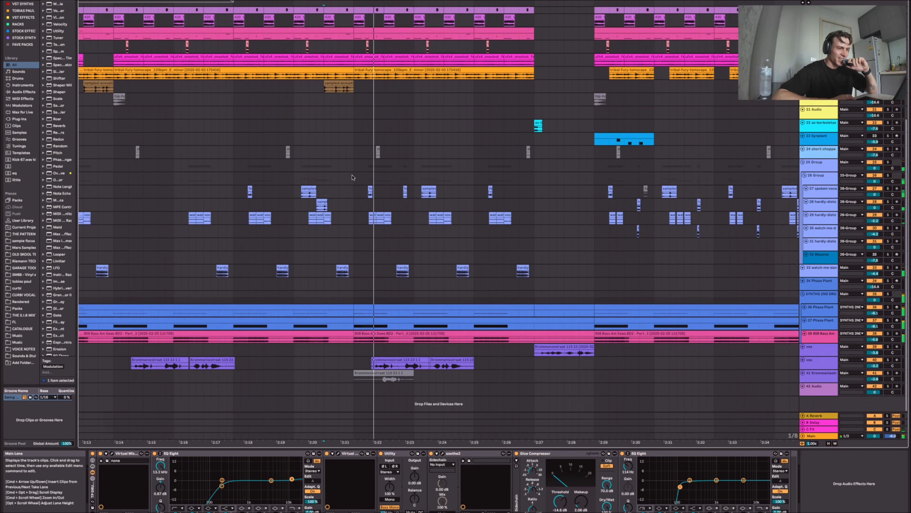
scroll(355, 87, "up", 8)
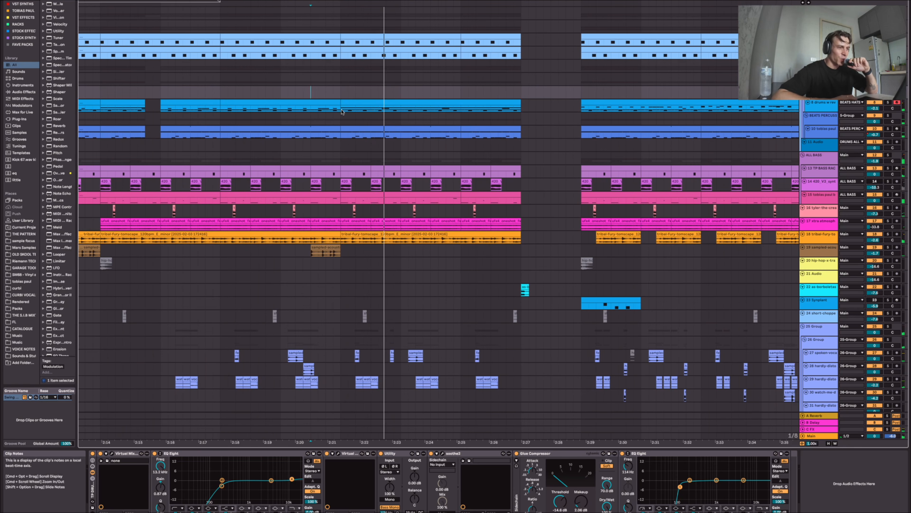
Highlight the track 8 drum clip from about 2:21 to 2:27 and follow the end of the second drop.
left_click_drag(343, 104, 523, 107)
scroll(341, 428, "down", 5)
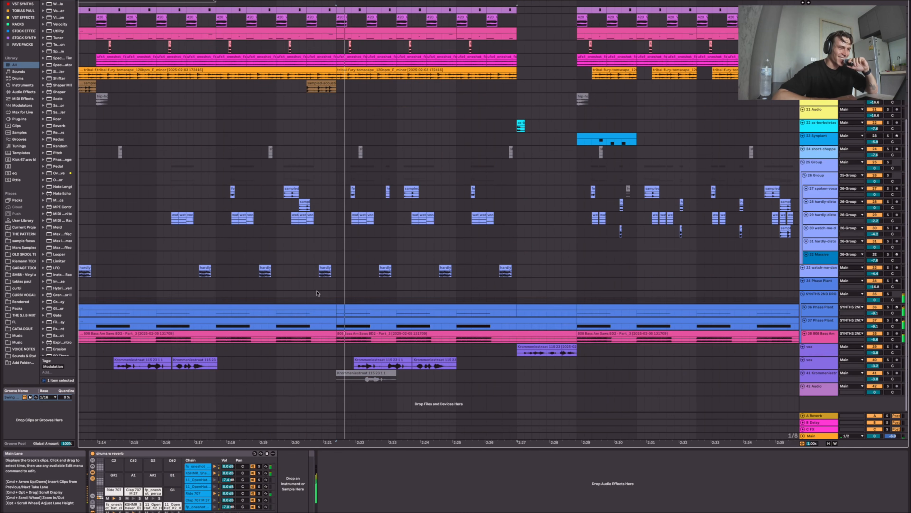
scroll(341, 298, "up", 5)
scroll(366, 305, "down", 5)
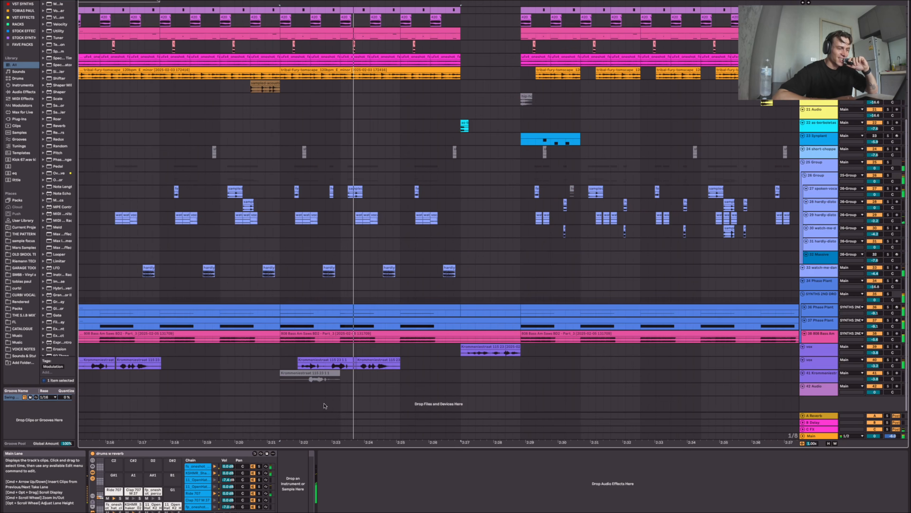
left_click(825, 436)
scroll(320, 111, "up", 6)
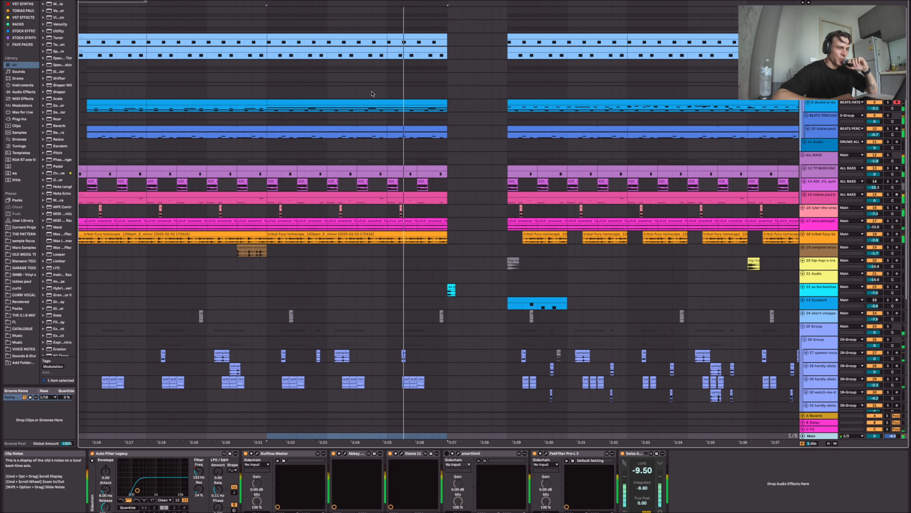
left_click(320, 111)
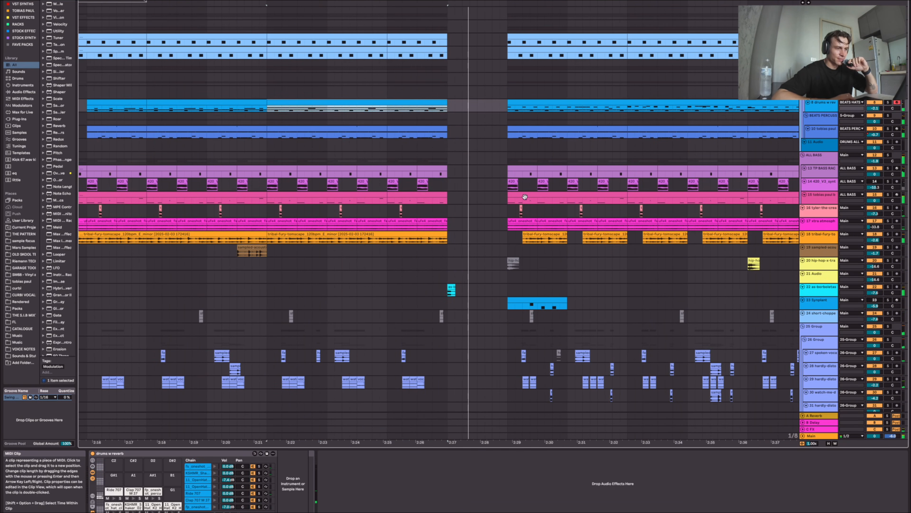
Set the loop over the section after the break, from about 2:29 to 2:43.
scroll(453, 172, "down", 4)
scroll(430, 173, "down", 5)
scroll(355, 107, "up", 4)
left_click(356, 91)
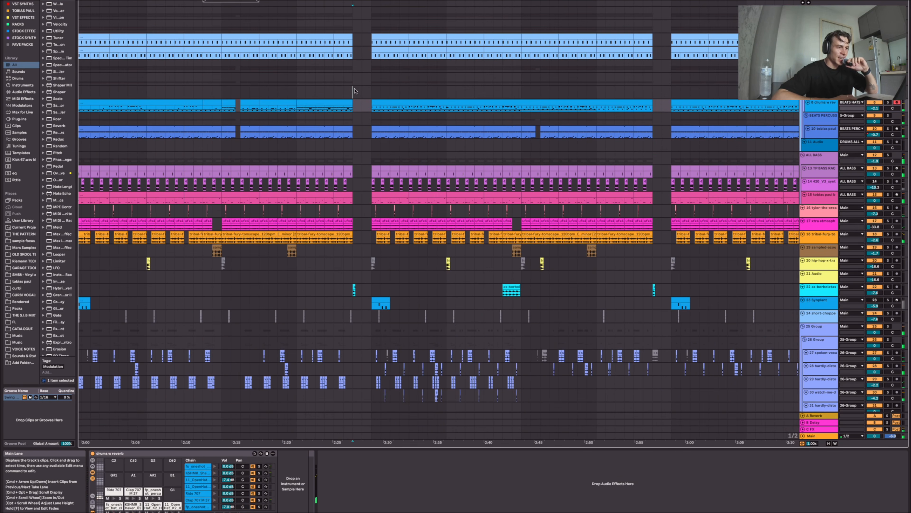
left_click_drag(375, 95, 515, 98)
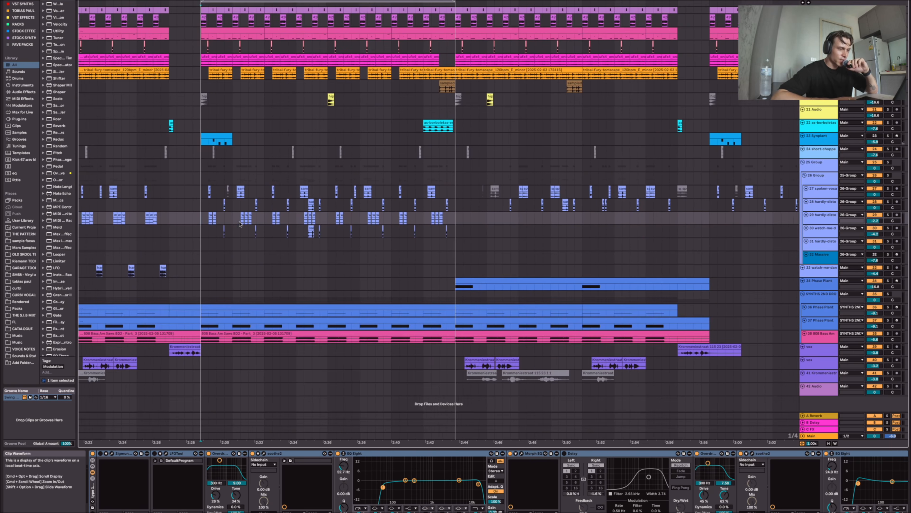
Solo the track 25 vocal group and play the looped section, examining its chopped vocal clips.
scroll(240, 224, "up", 4)
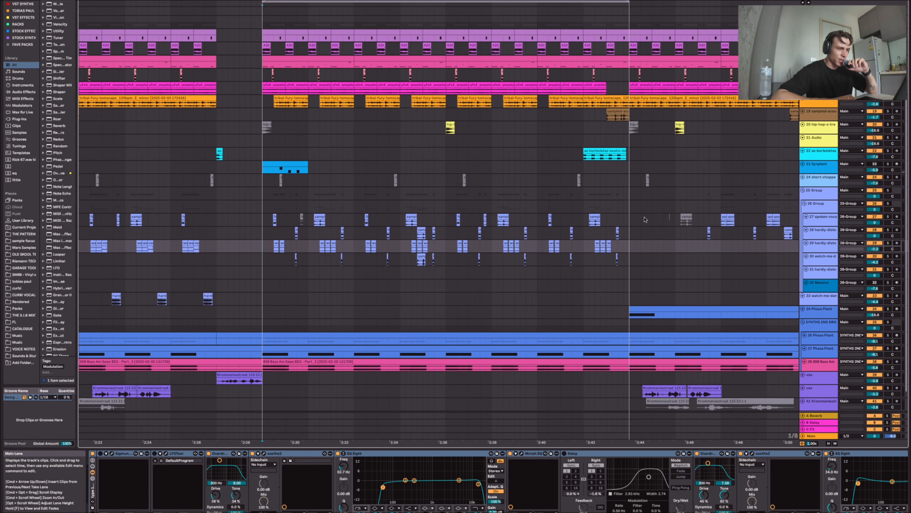
left_click(889, 191)
scroll(299, 260, "up", 3)
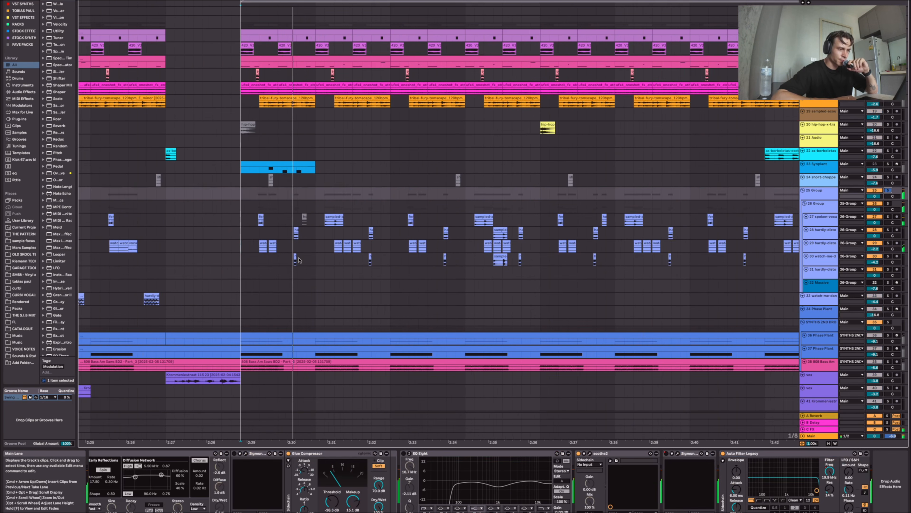
scroll(316, 261, "down", 4)
scroll(337, 258, "up", 6)
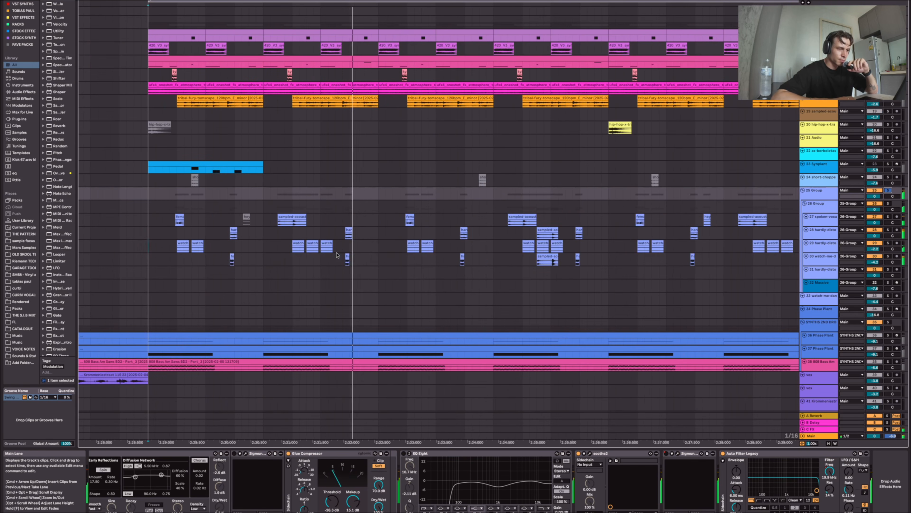
scroll(338, 258, "down", 1)
scroll(337, 258, "down", 1)
scroll(336, 258, "down", 3)
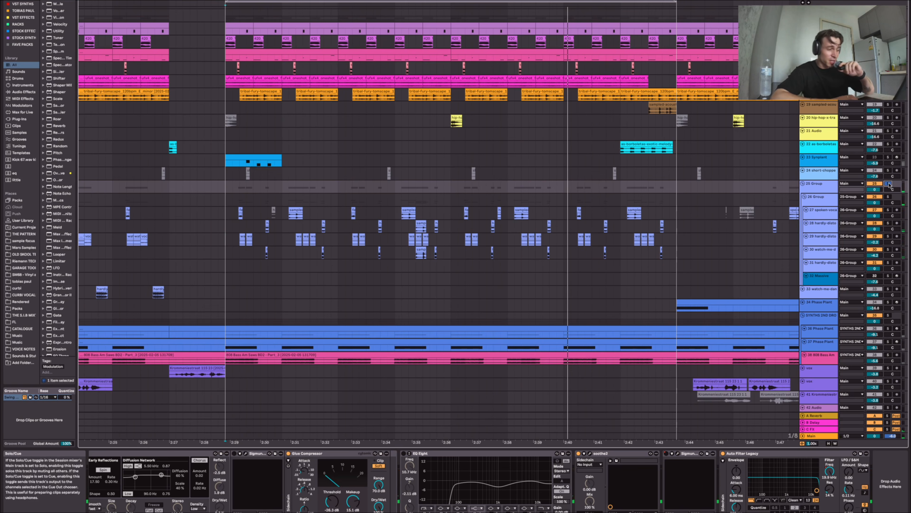
Take the track 25 vocal group out of solo and play the section from about 2:29 in the full mix.
left_click(889, 184)
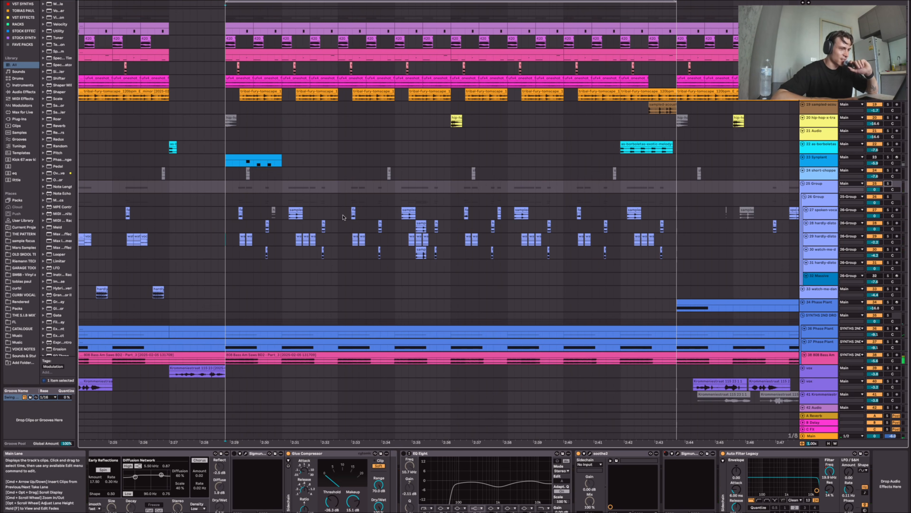
scroll(305, 249, "up", 3)
scroll(305, 248, "left", 1)
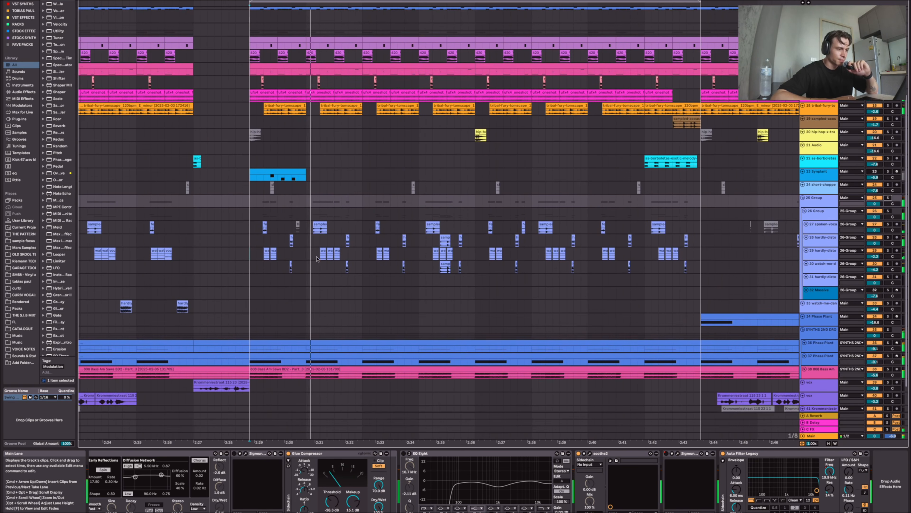
scroll(319, 257, "down", 2)
scroll(320, 257, "left", 1)
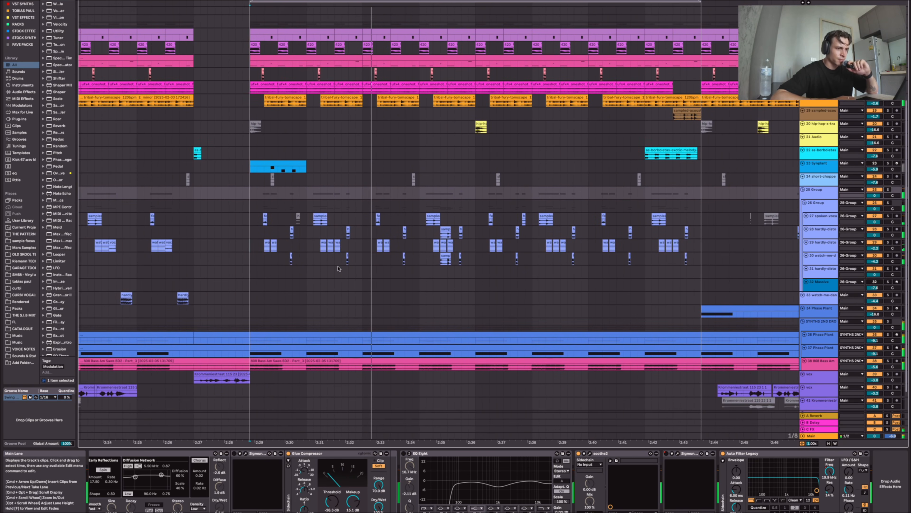
Open the track 8 drum clip that starts at about 2:29 and enlarge its note editor.
scroll(377, 270, "down", 1)
scroll(377, 271, "left", 1)
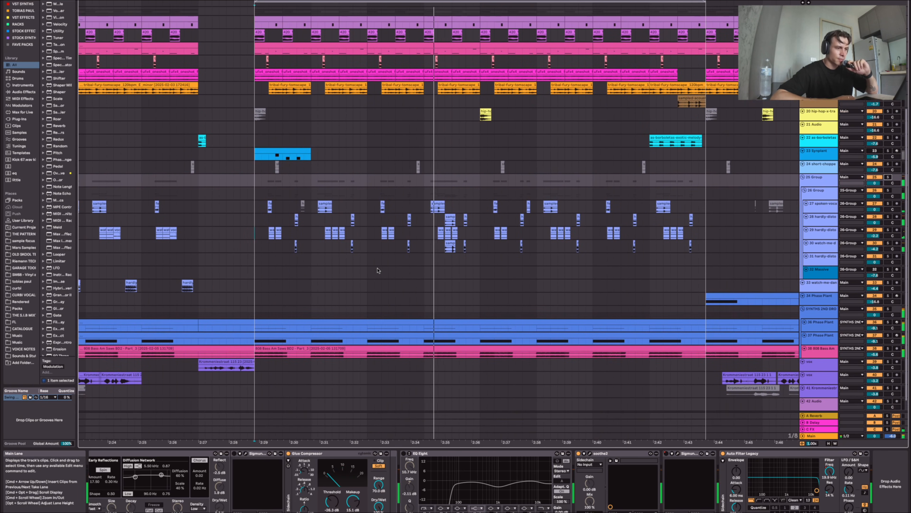
scroll(279, 114, "up", 10)
left_click(280, 112)
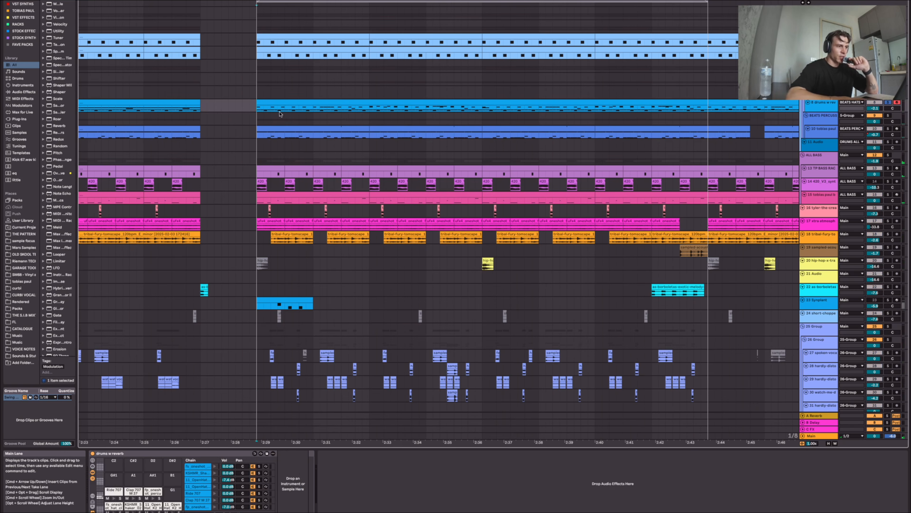
left_click(258, 104)
double_click(272, 104)
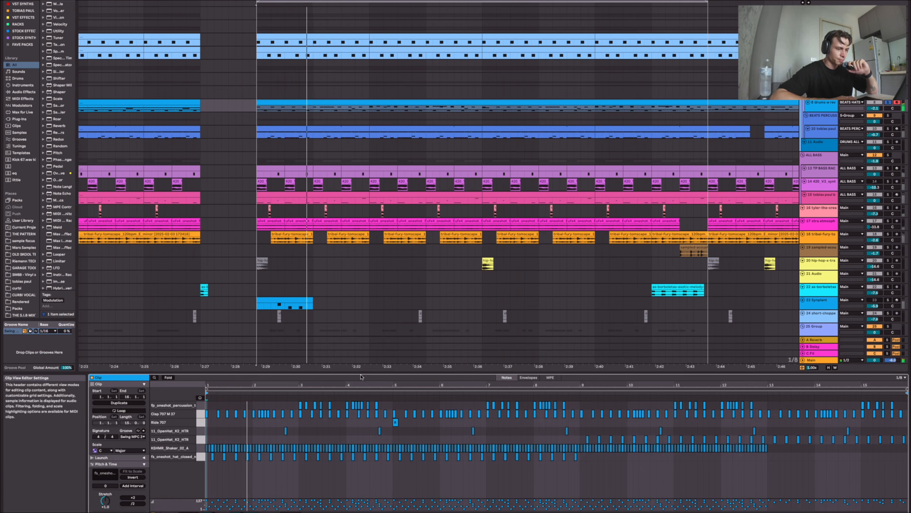
left_click_drag(359, 368, 359, 255)
Examine the clap, percussion, ride, hat and shaker notes of the track 8 drum clip, and return to the track's devices.
scroll(271, 313, "up", 5)
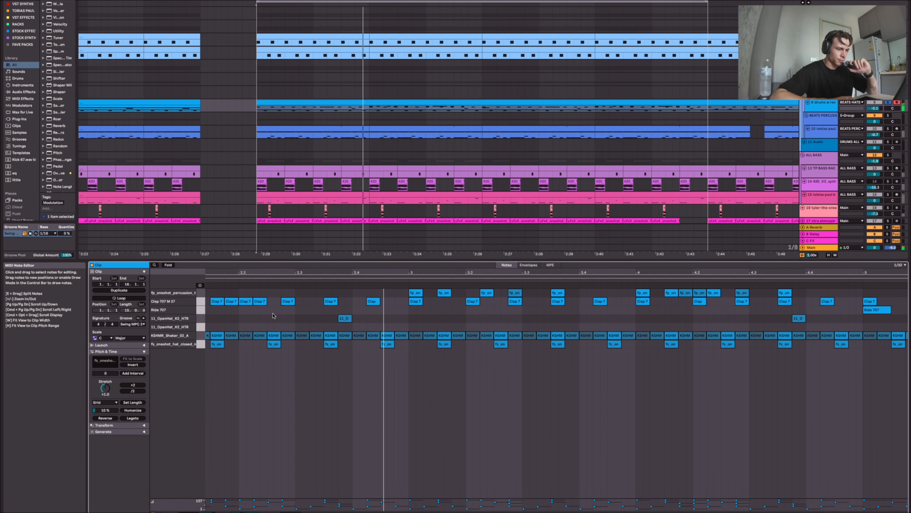
scroll(363, 314, "down", 5)
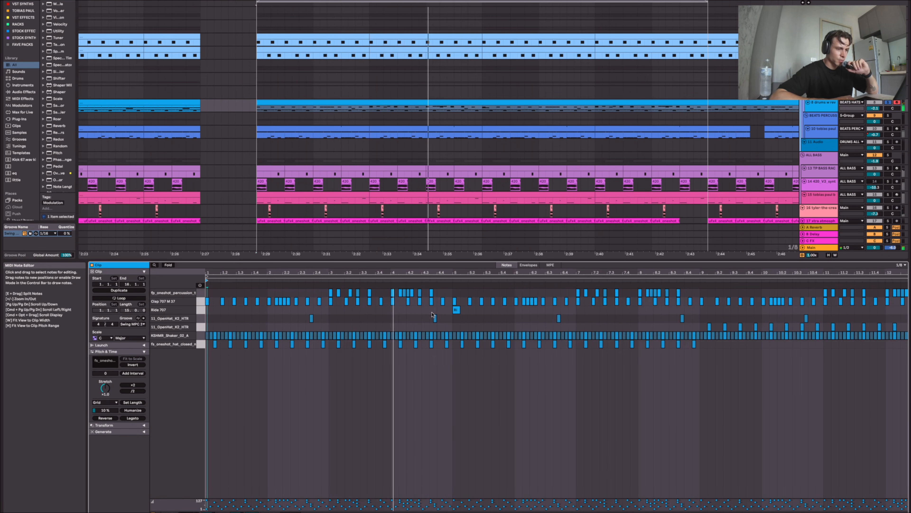
scroll(467, 315, "right", 2)
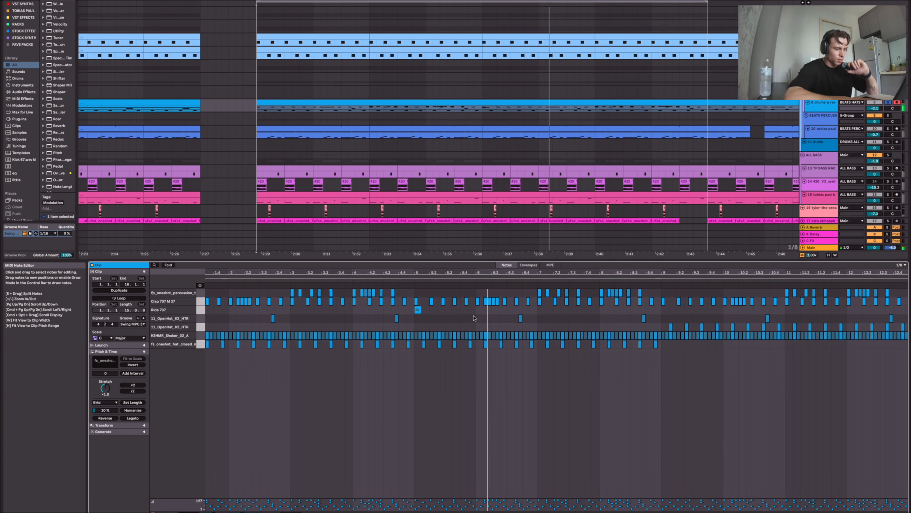
key("shift+Tab")
scroll(408, 193, "right", 2)
scroll(408, 193, "left", 1)
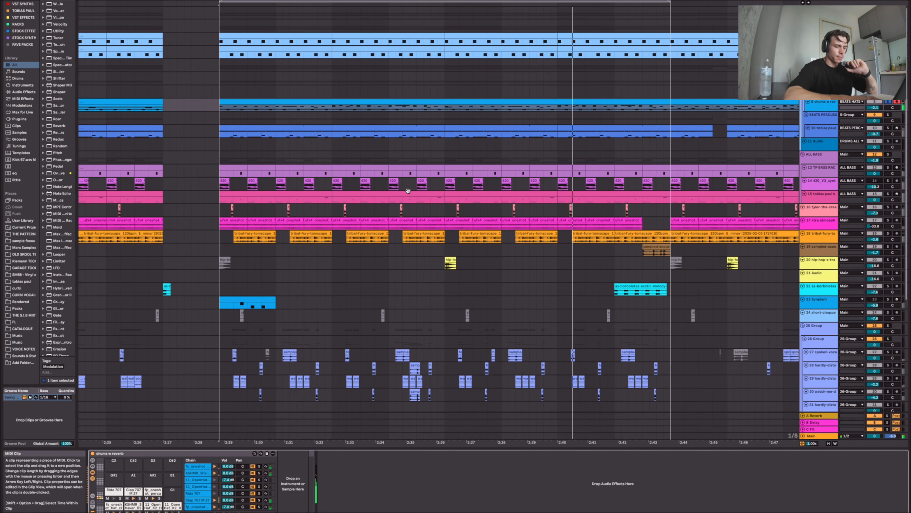
Highlight the track 10 percussion from about 2:42 to 2:45, including the short gap before its pattern resumes.
scroll(406, 169, "down", 5)
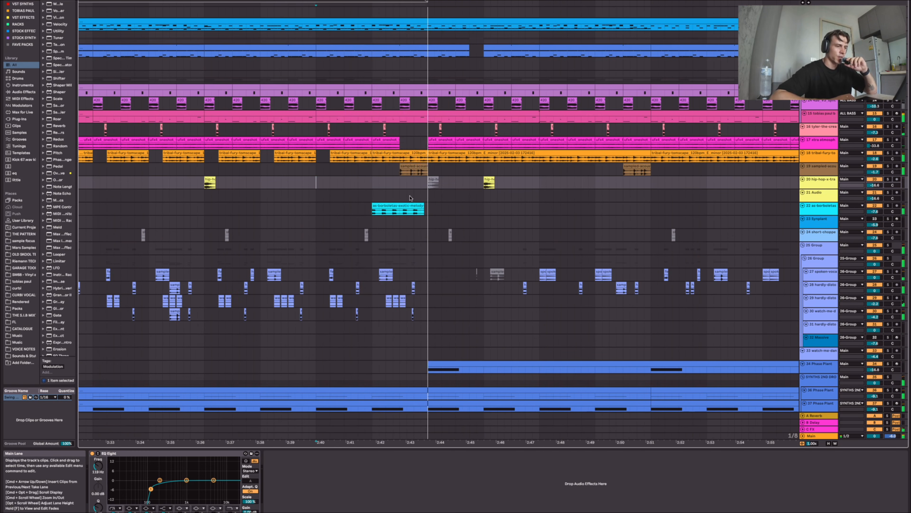
scroll(474, 228, "up", 2)
scroll(443, 201, "up", 5)
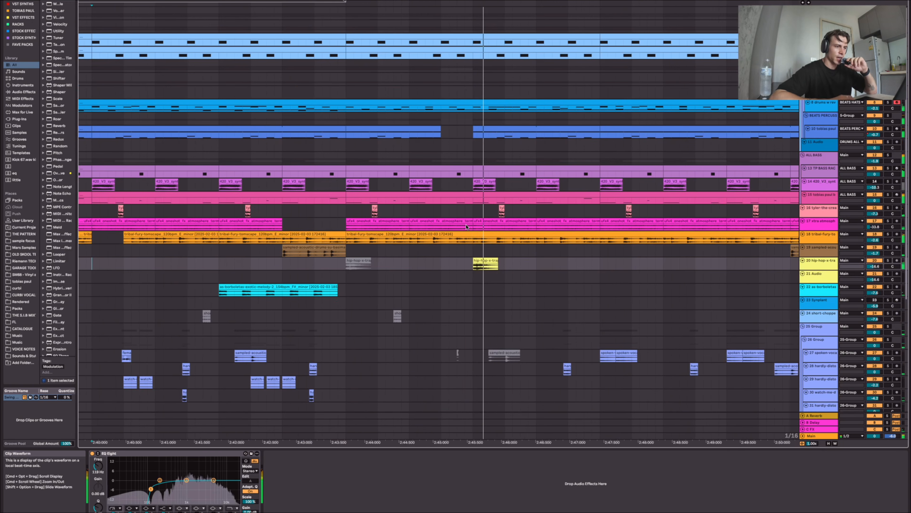
scroll(442, 194, "down", 6)
left_click(364, 117)
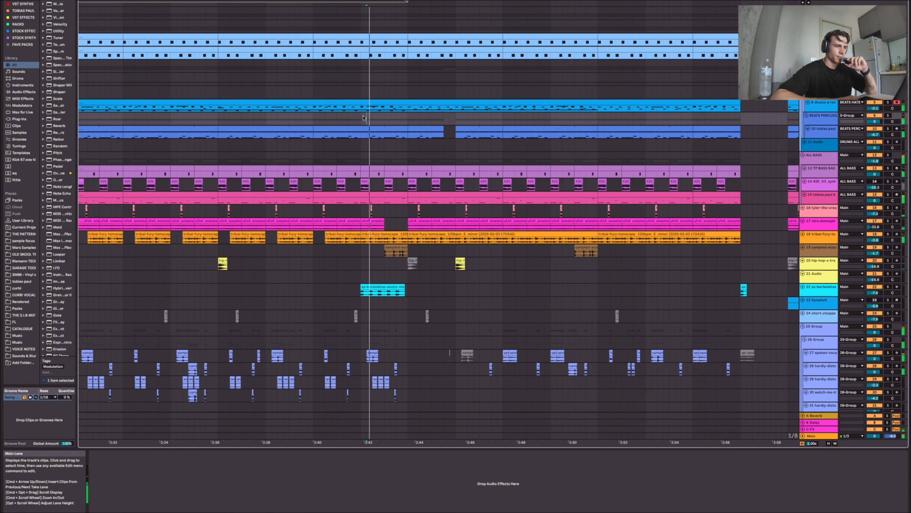
left_click_drag(365, 118, 452, 133)
scroll(373, 121, "up", 3)
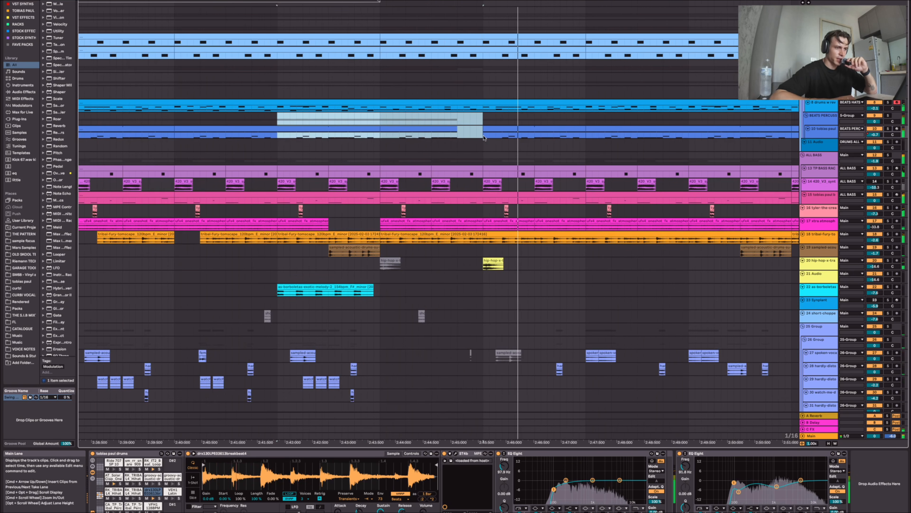
Stop playback and place the playback start at the beginning of the track 34 Phase Plant clip.
scroll(476, 137, "right", 3)
scroll(476, 138, "down", 3)
scroll(413, 251, "down", 5)
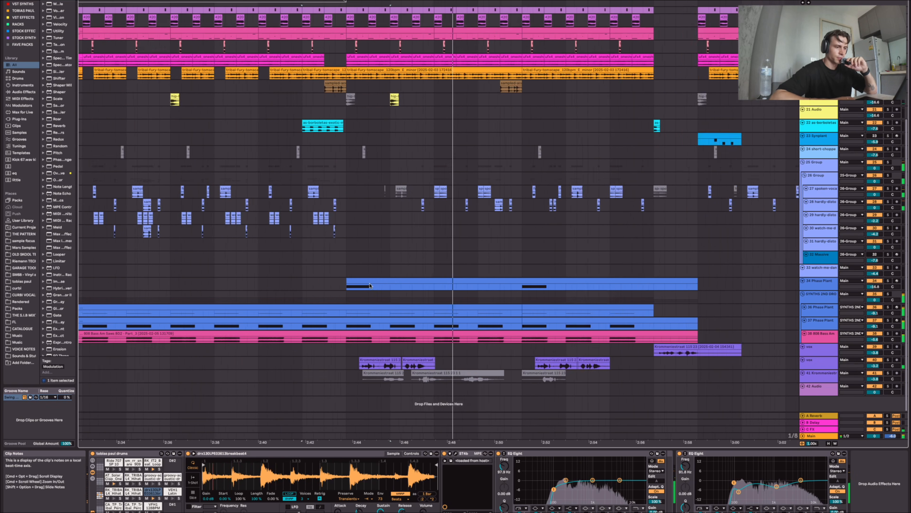
scroll(376, 328, "down", 3)
key("space")
mouse_move(385, 314)
left_mouse_down()
mouse_move(525, 350)
mouse_move(519, 337)
mouse_move(376, 314)
left_mouse_up()
left_click(363, 296)
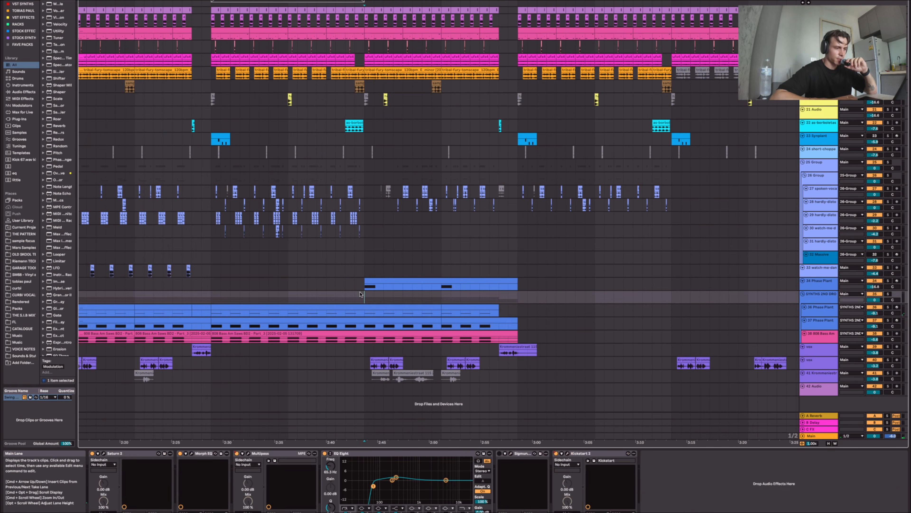
Play the section where the track 34 Phase Plant synth enters, examining it alongside the other synth and vocal clips.
key("space")
scroll(365, 306, "up", 5)
scroll(421, 325, "right", 2)
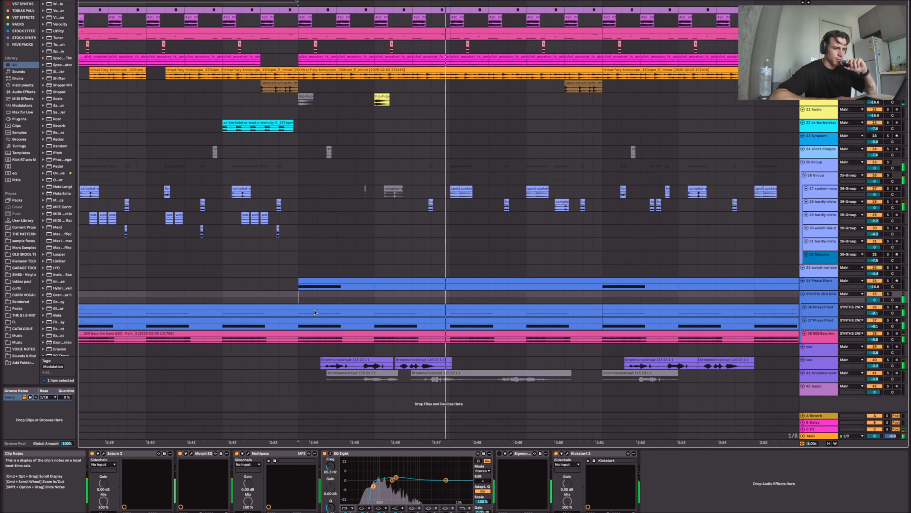
scroll(374, 349, "down", 2)
scroll(380, 334, "up", 5)
Show the device on/off automation of the Main track's Auto Filter Legacy in the arrangement.
scroll(385, 321, "up", 4)
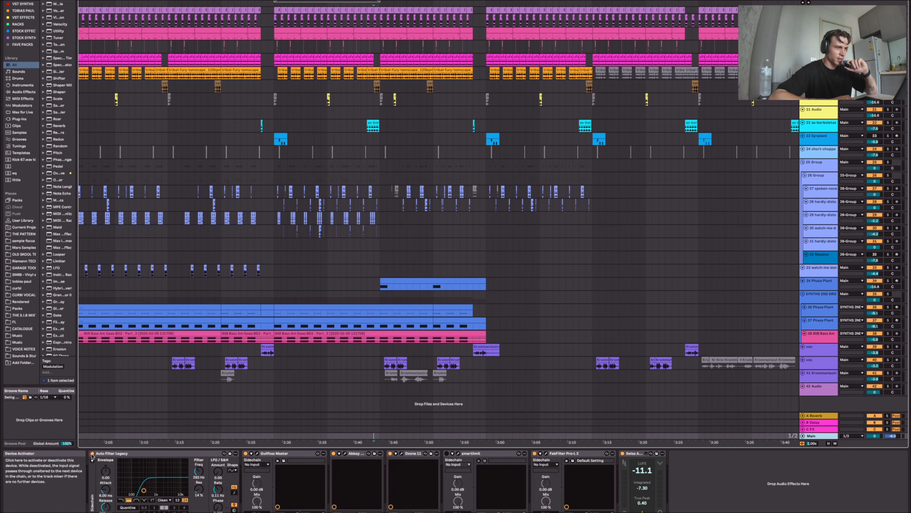
scroll(307, 234, "up", 5)
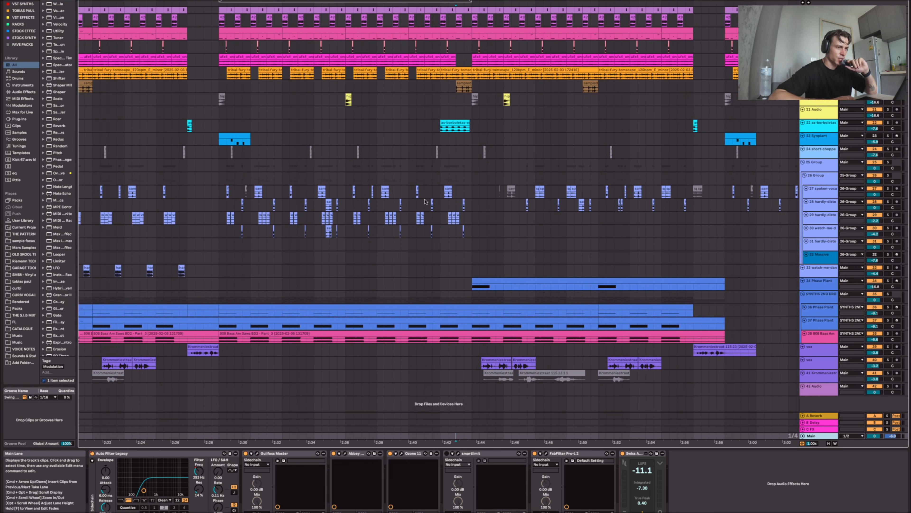
scroll(424, 202, "down", 4)
right_click(92, 455)
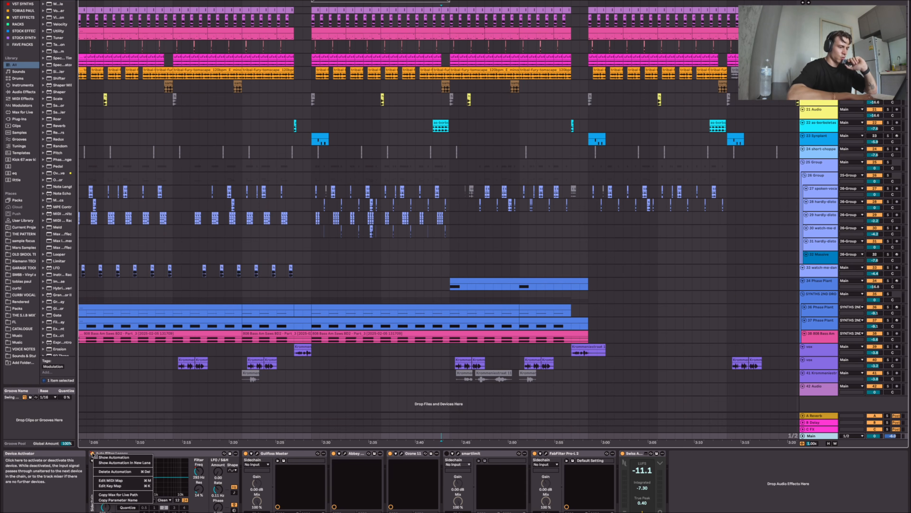
left_click(108, 458)
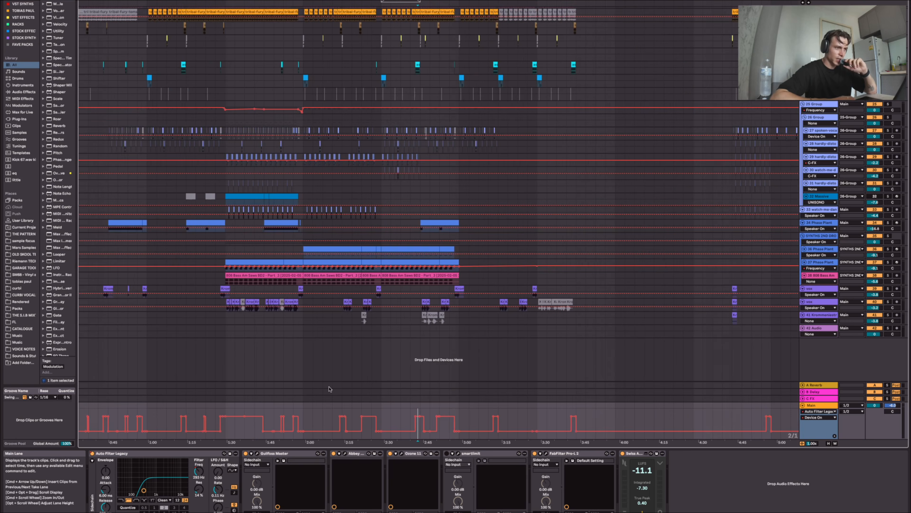
Examine the Main track's filter on/off automation across the arrangement and play it from about 2:21.
scroll(330, 390, "down", 3)
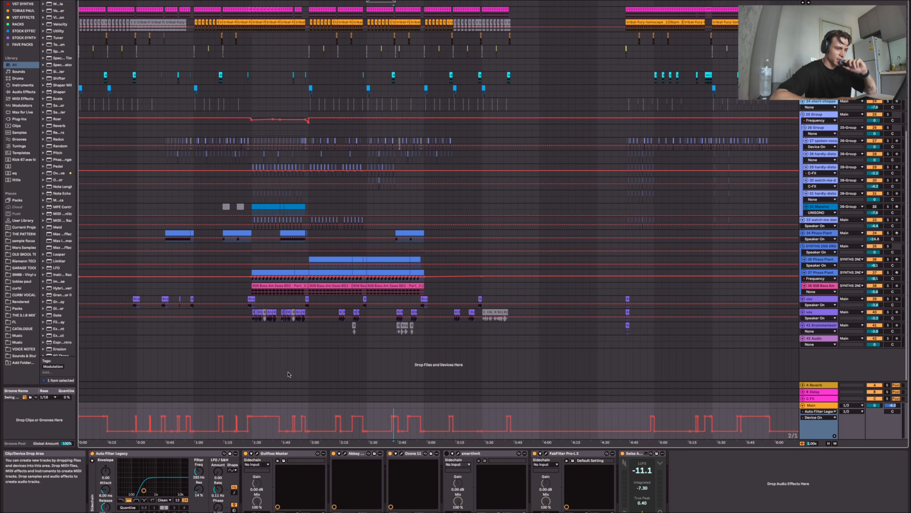
scroll(288, 374, "up", 5)
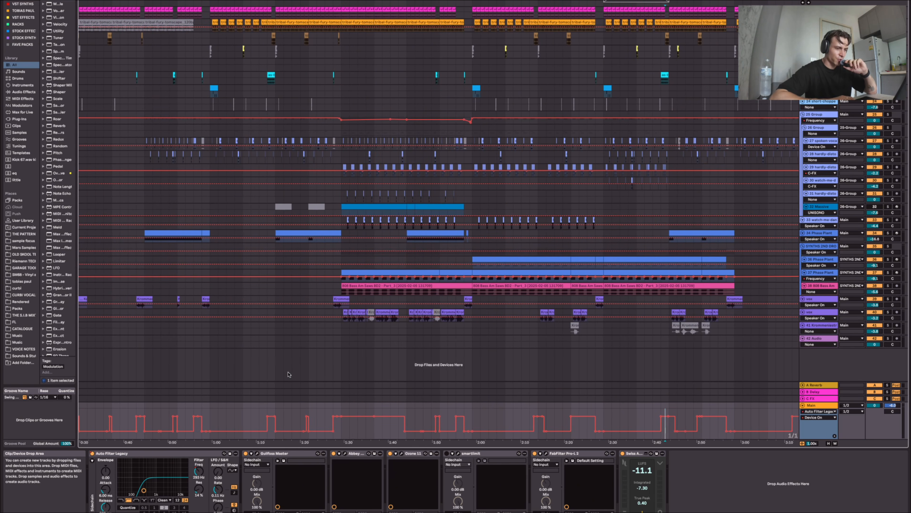
scroll(289, 374, "left", 3)
scroll(596, 352, "up", 3)
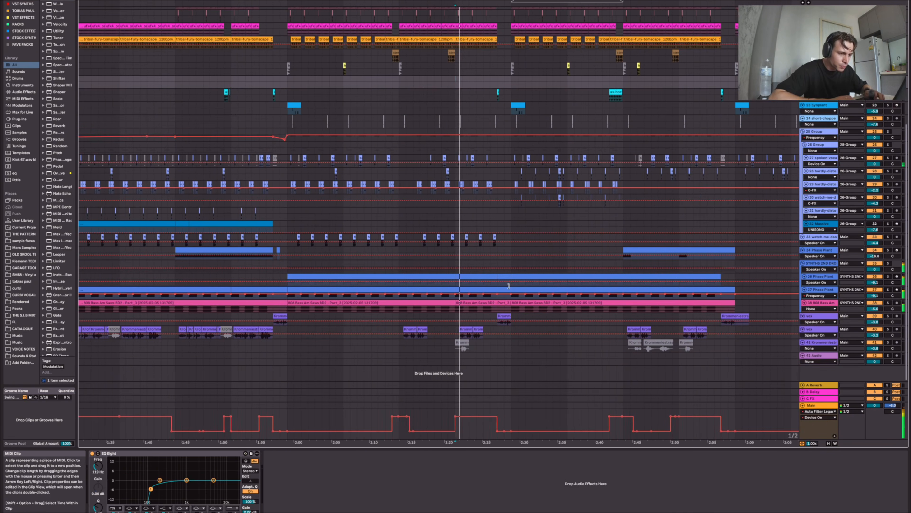
scroll(509, 286, "right", 2)
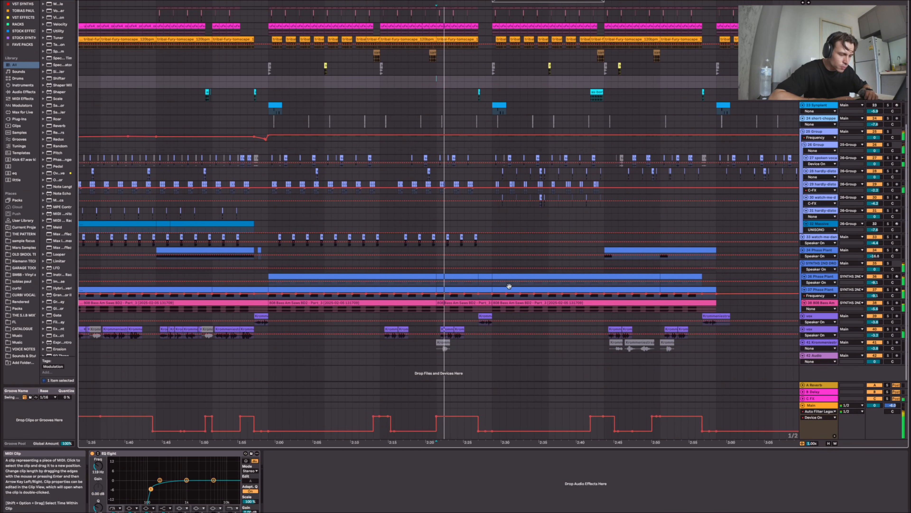
scroll(510, 346, "up", 3)
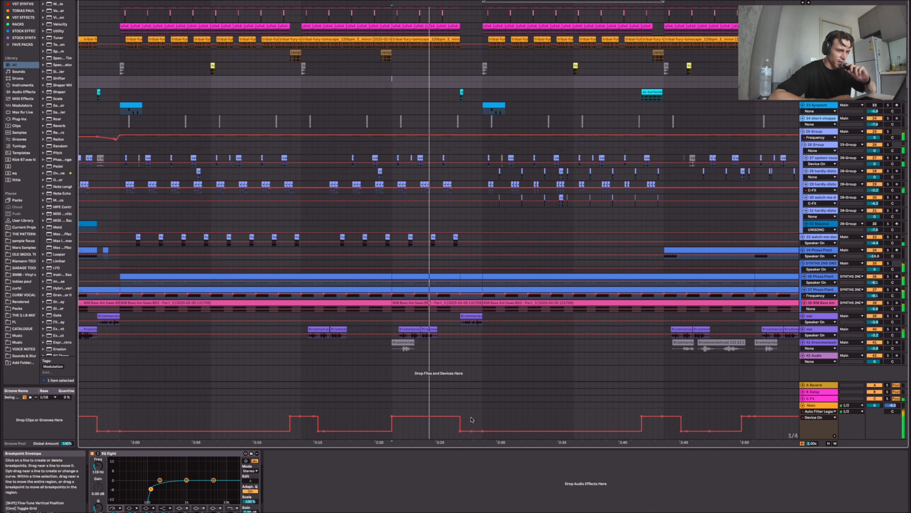
Play from about 2:41 and follow the Main track's filter automation through the section up to the next break.
left_click(581, 361)
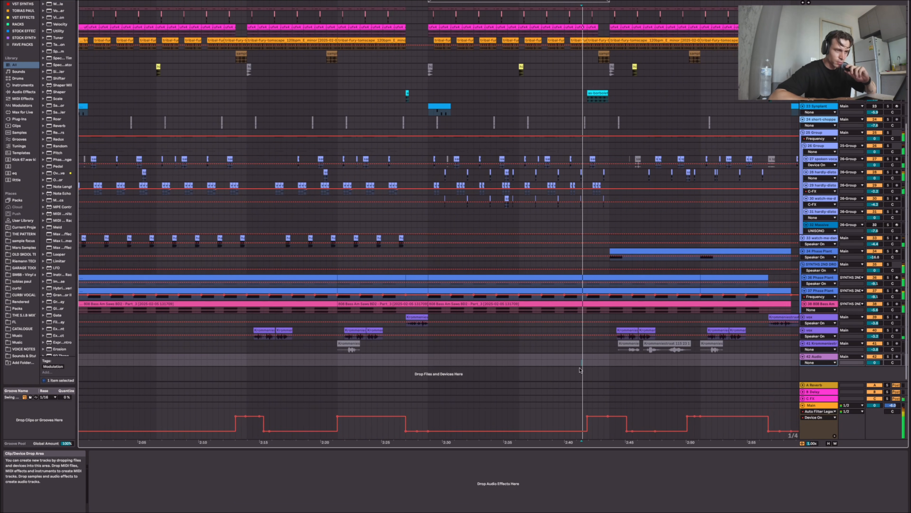
scroll(482, 409, "up", 5)
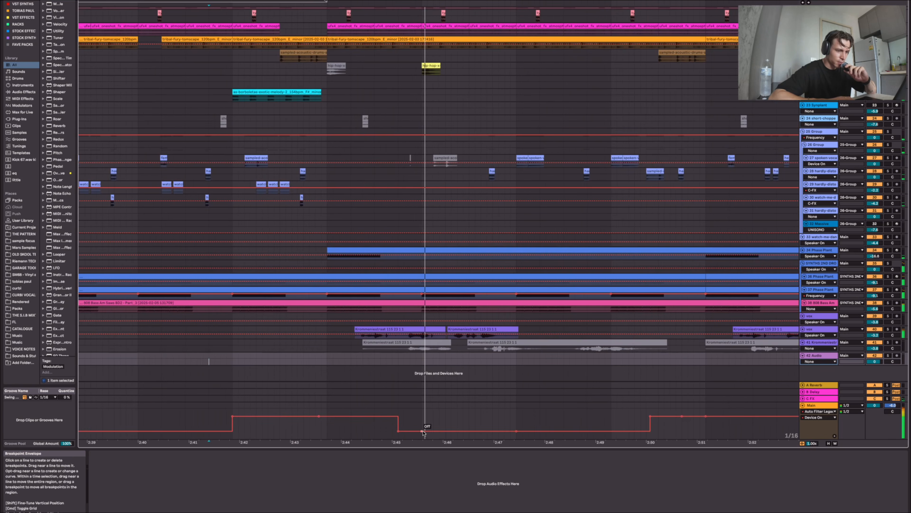
scroll(416, 418, "right", 5)
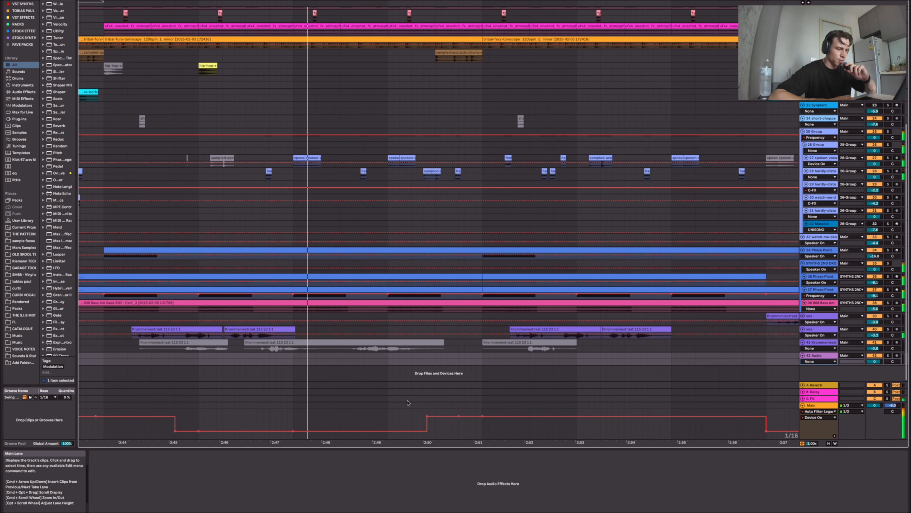
scroll(398, 404, "down", 3)
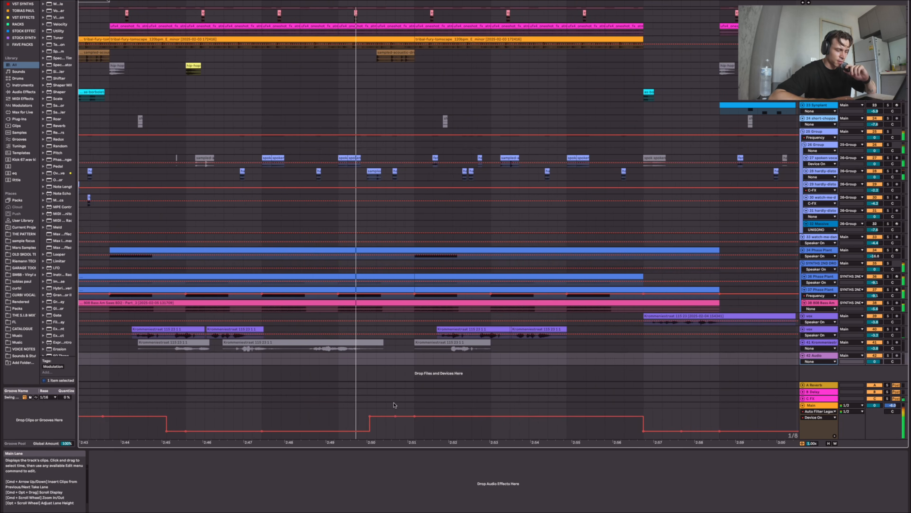
scroll(404, 417, "right", 2)
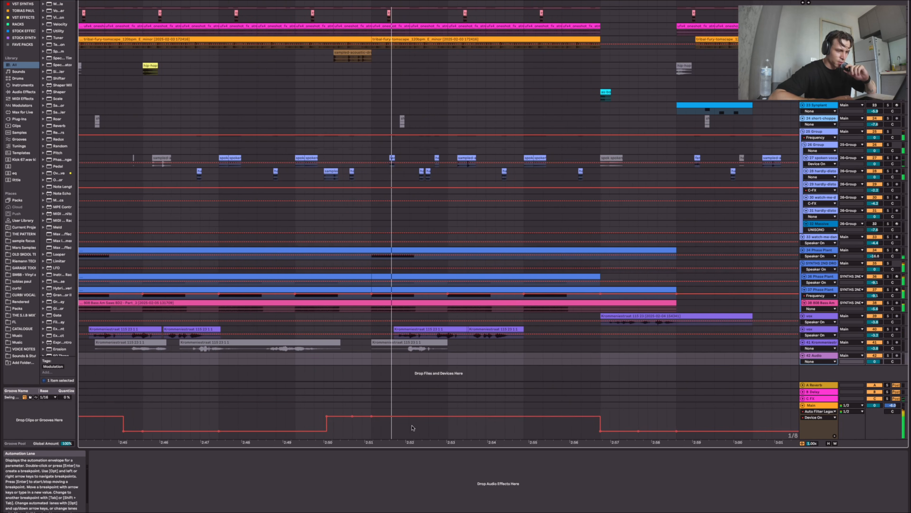
scroll(413, 427, "right", 2)
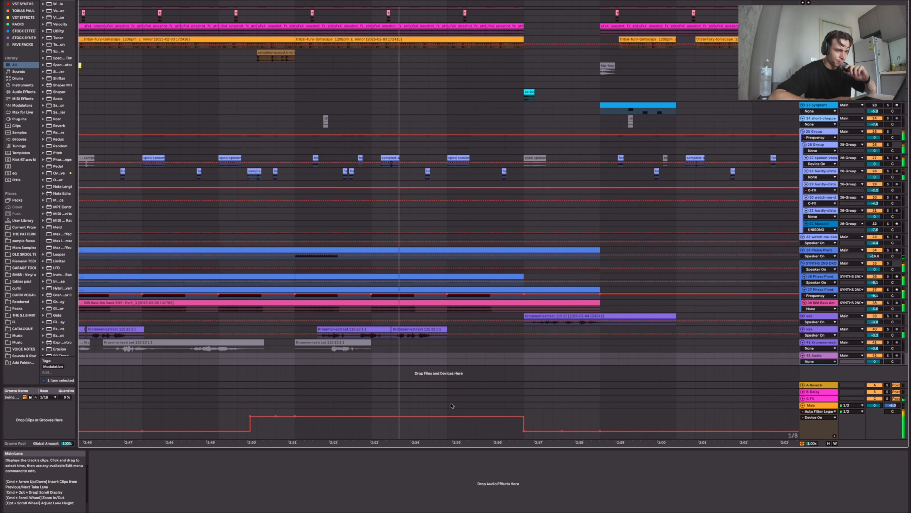
scroll(483, 398, "right", 4)
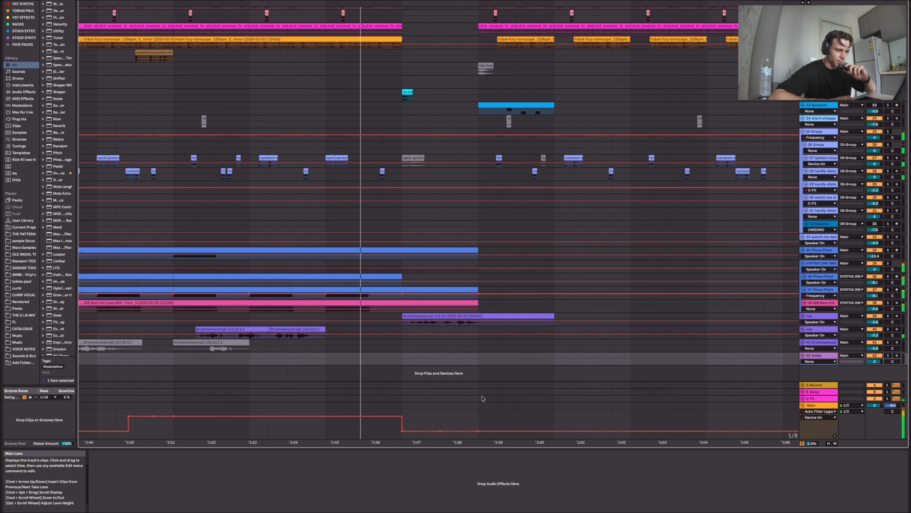
scroll(464, 412, "down", 2)
scroll(464, 412, "down", 2)
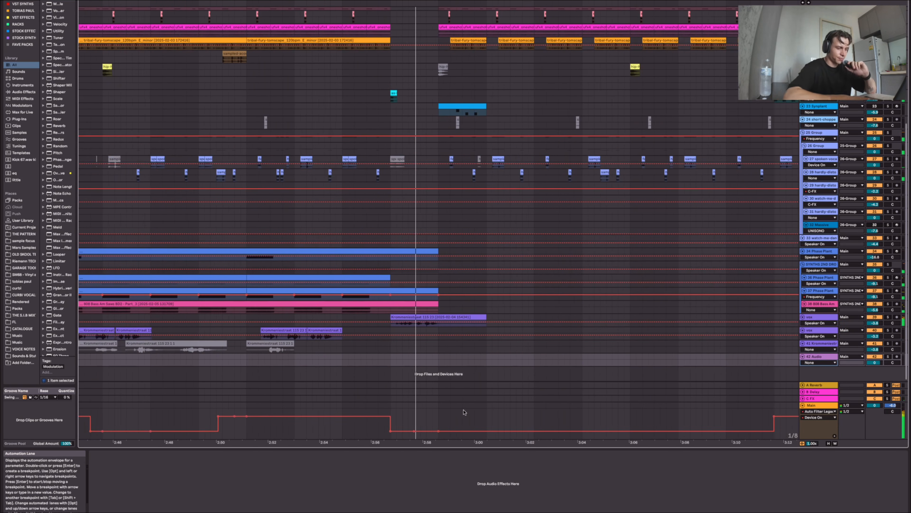
Highlight the section after the break, from about 2:58 to 3:15, among the melodic and sample tracks.
scroll(420, 166, "up", 8)
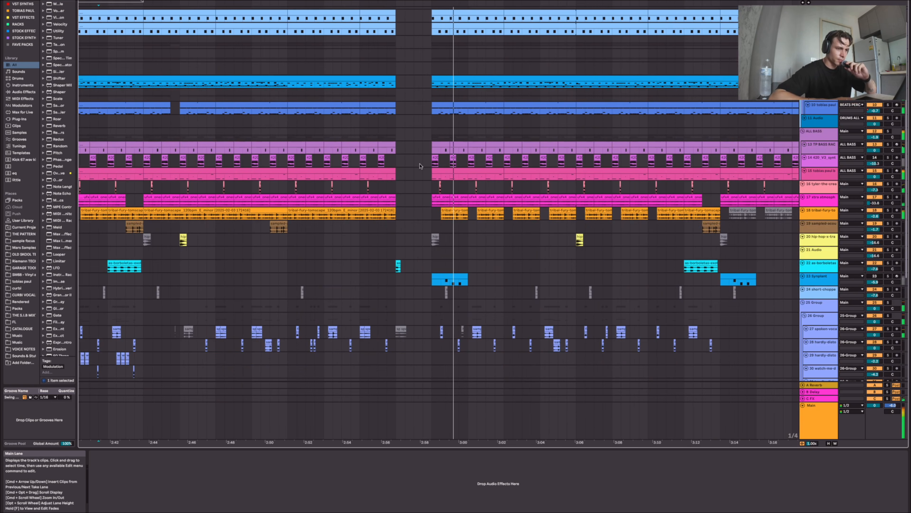
scroll(420, 166, "down", 3)
scroll(450, 150, "down", 4)
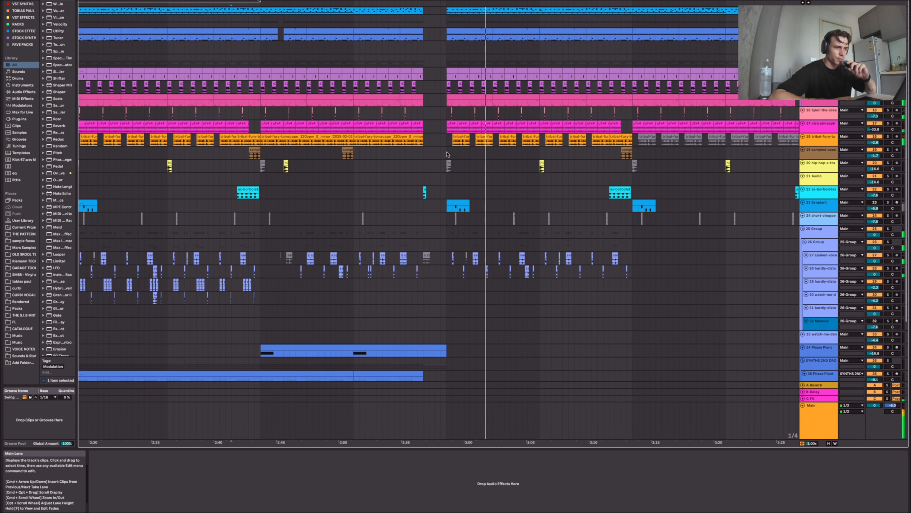
left_click_drag(449, 150, 651, 172)
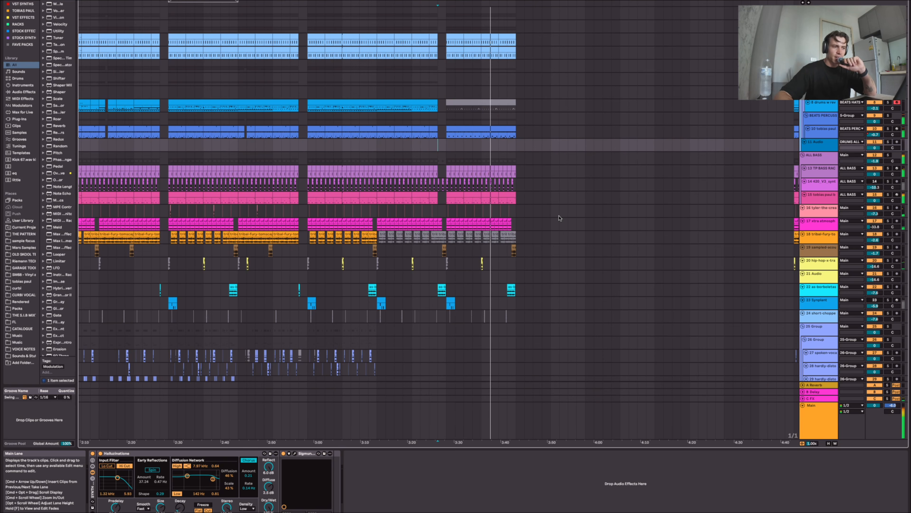
Loop the final section from about 3:28 to 3:43 and restart its playback.
scroll(465, 133, "up", 4)
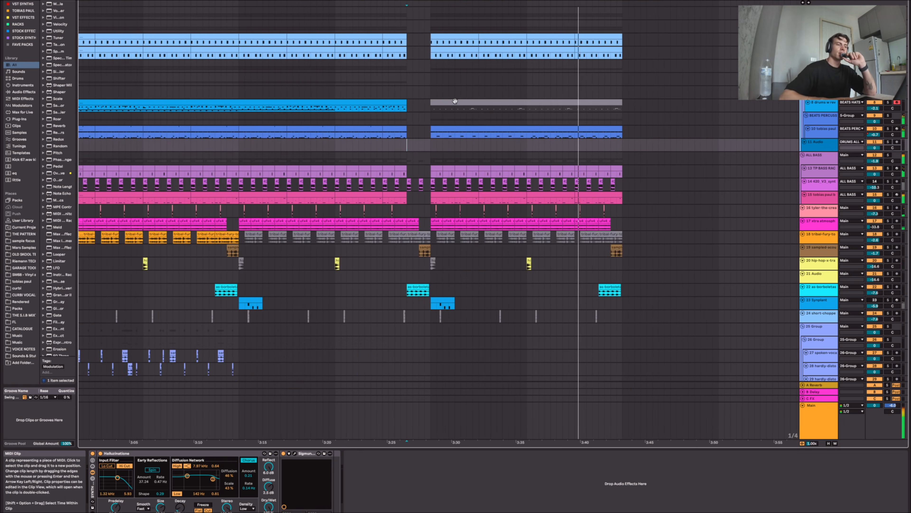
scroll(465, 133, "down", 1)
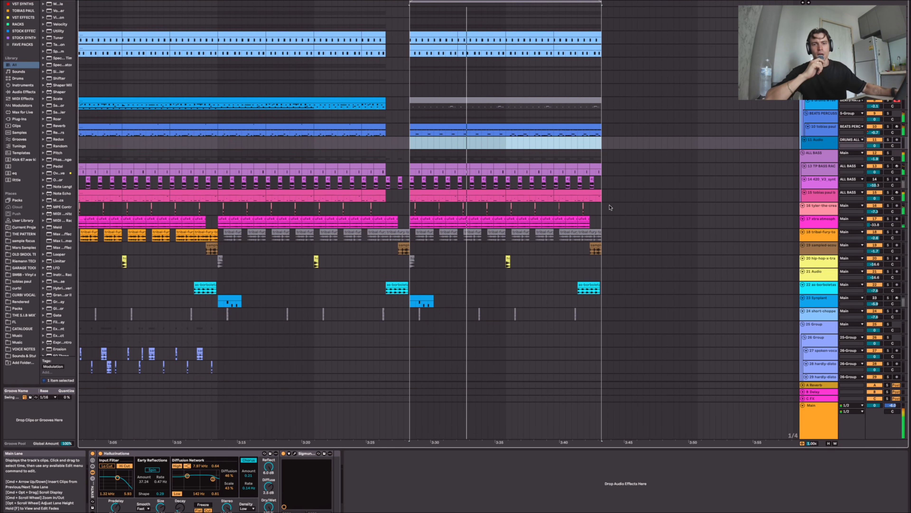
key("space")
key("space")
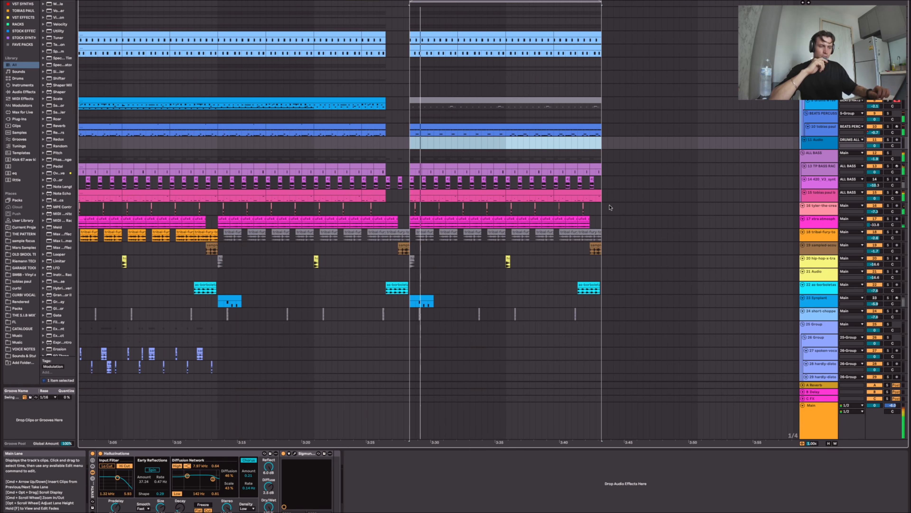